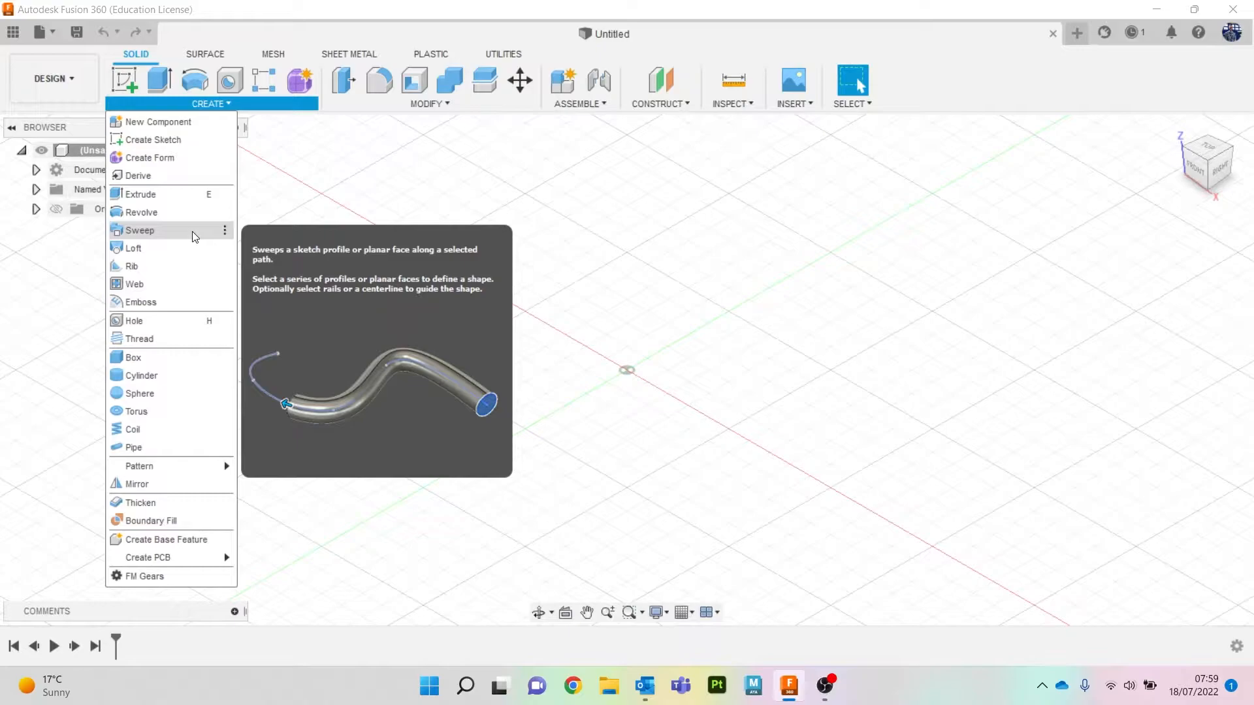
Start a sketch on the front origin plane and draw a horizontal line above the origin
click(400, 171)
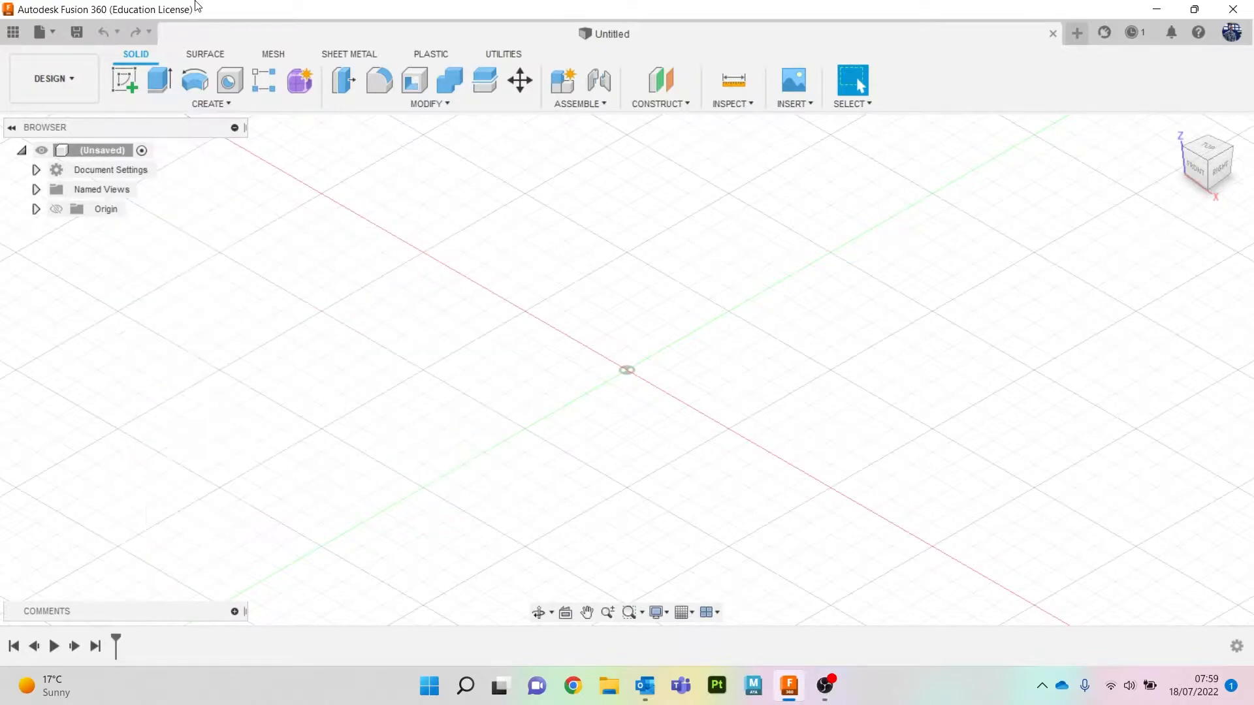
click(117, 77)
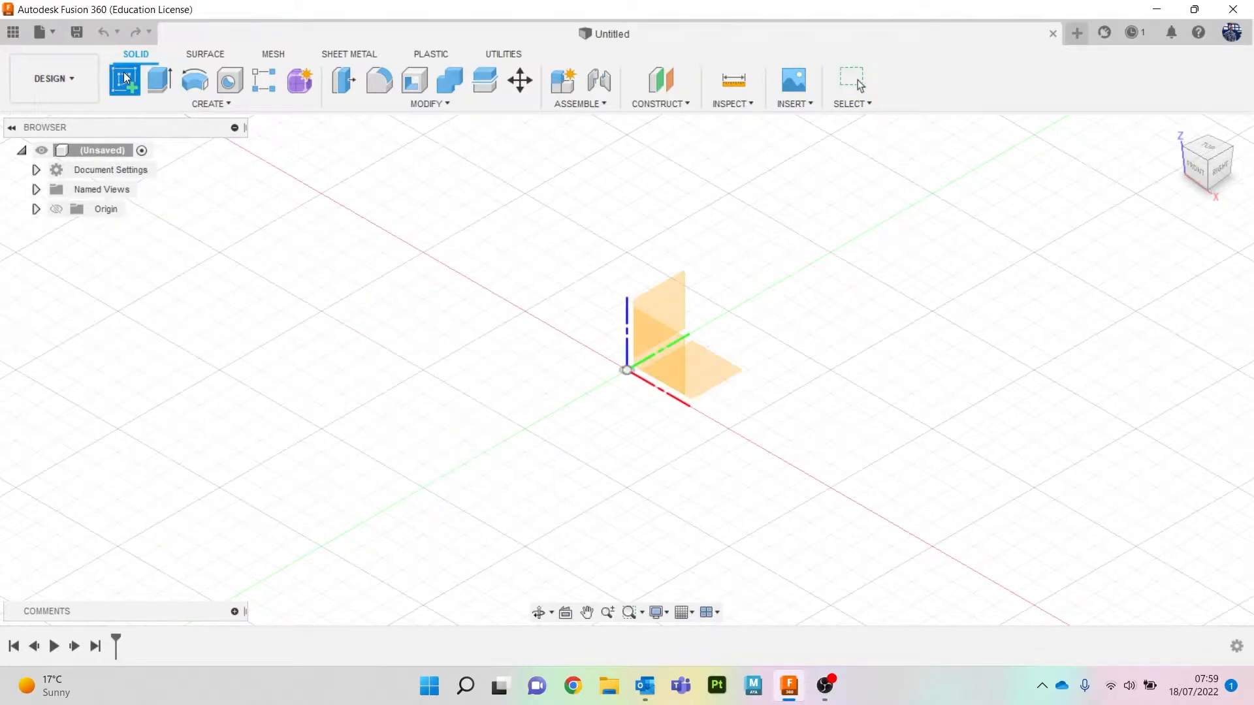
click(653, 338)
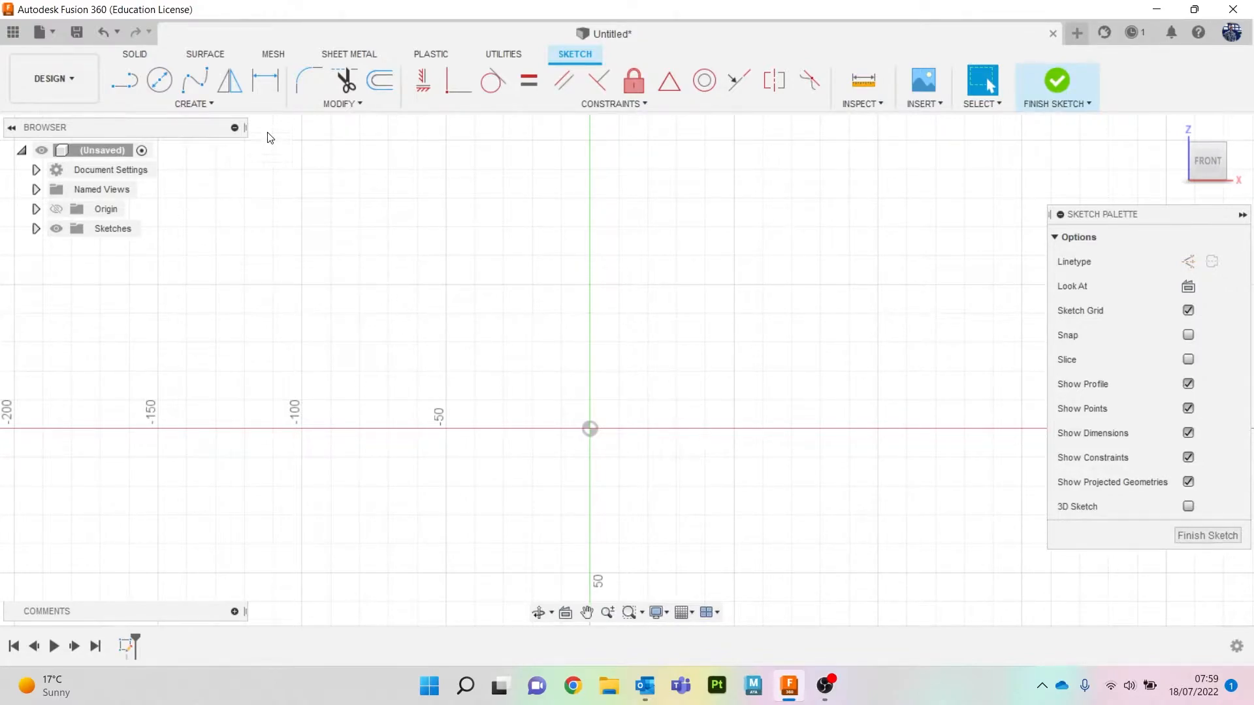
click(120, 89)
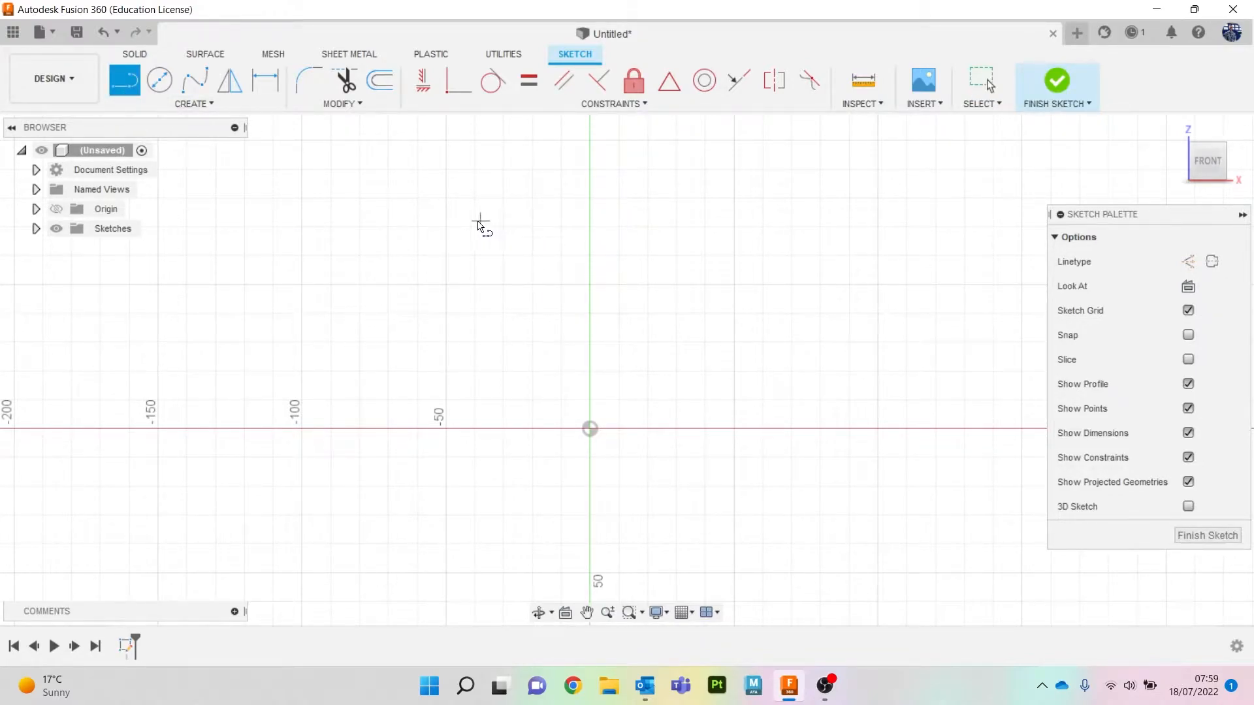
click(465, 226)
click(729, 228)
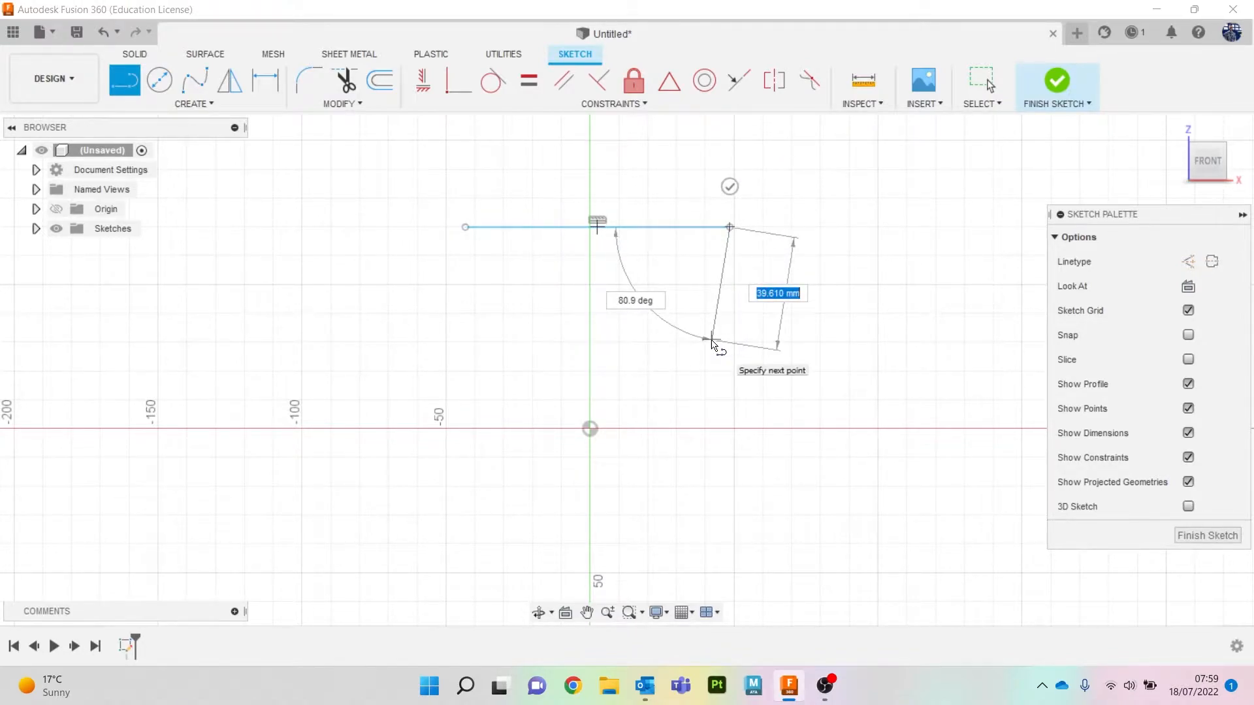
key(Escape)
Draw a zigzag of five connected line segments between the horizontal line and the origin
click(134, 99)
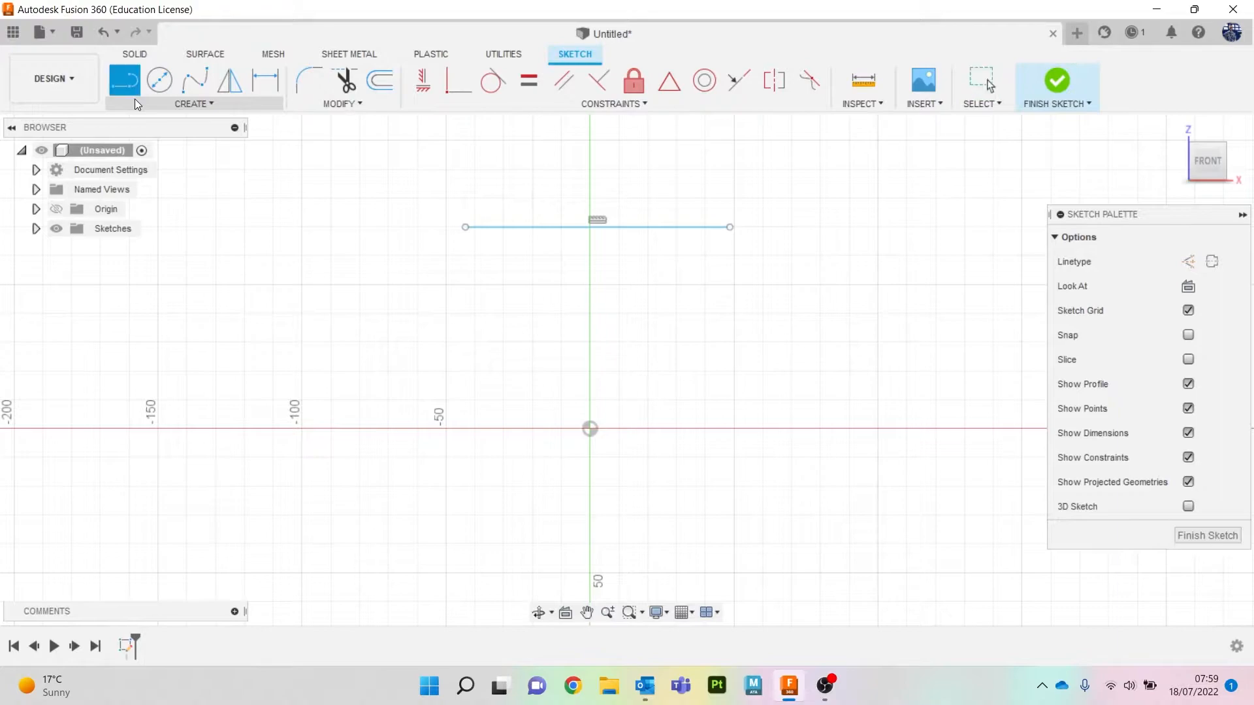
scroll(226, 291, up, 1)
click(478, 358)
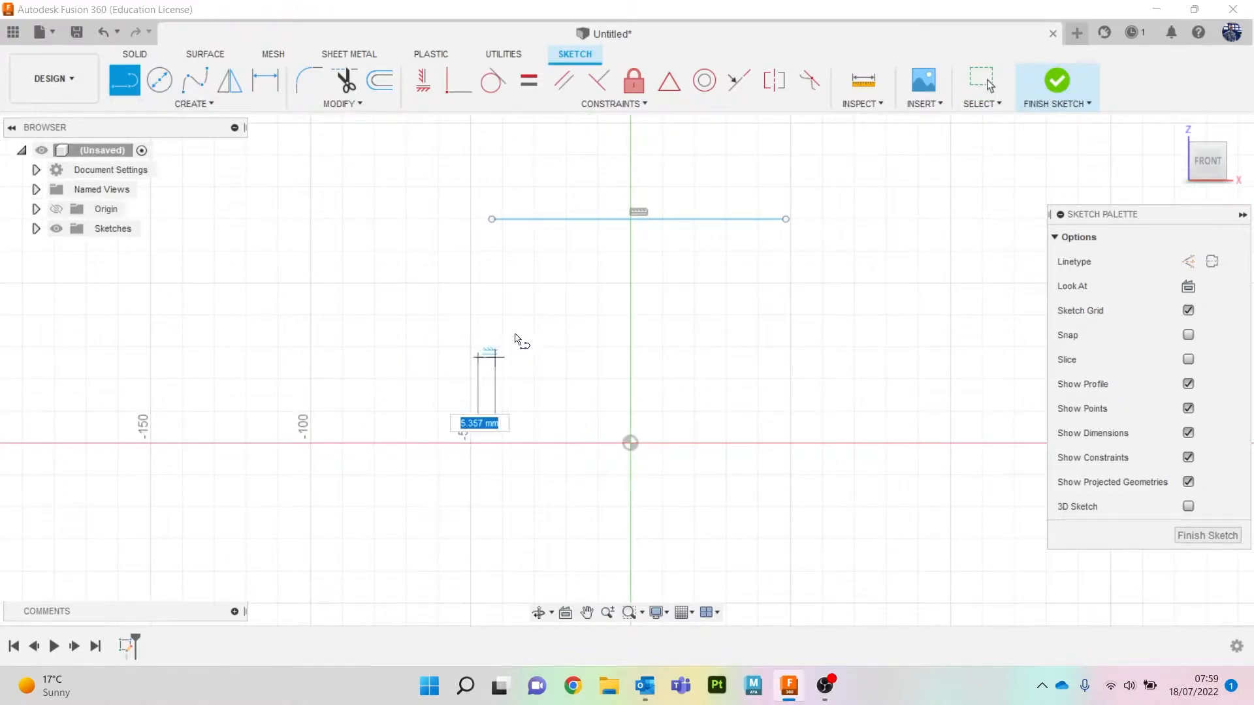
click(563, 290)
click(639, 384)
click(698, 338)
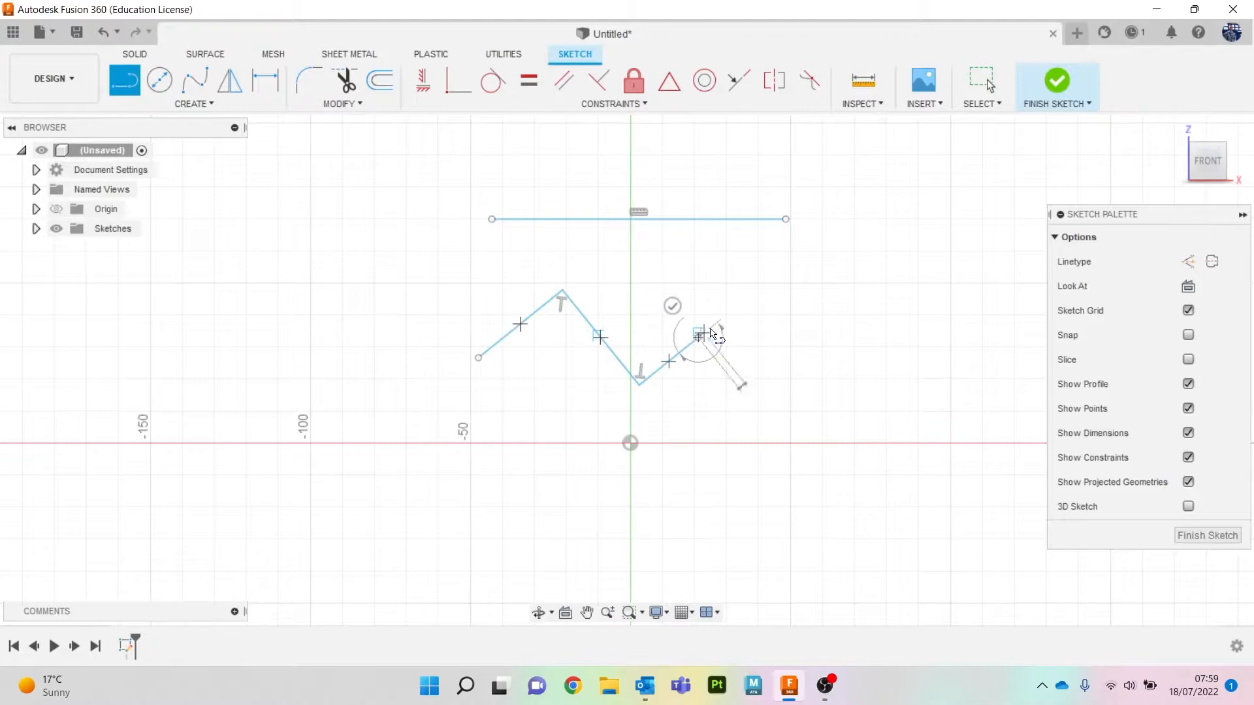
click(794, 395)
click(893, 295)
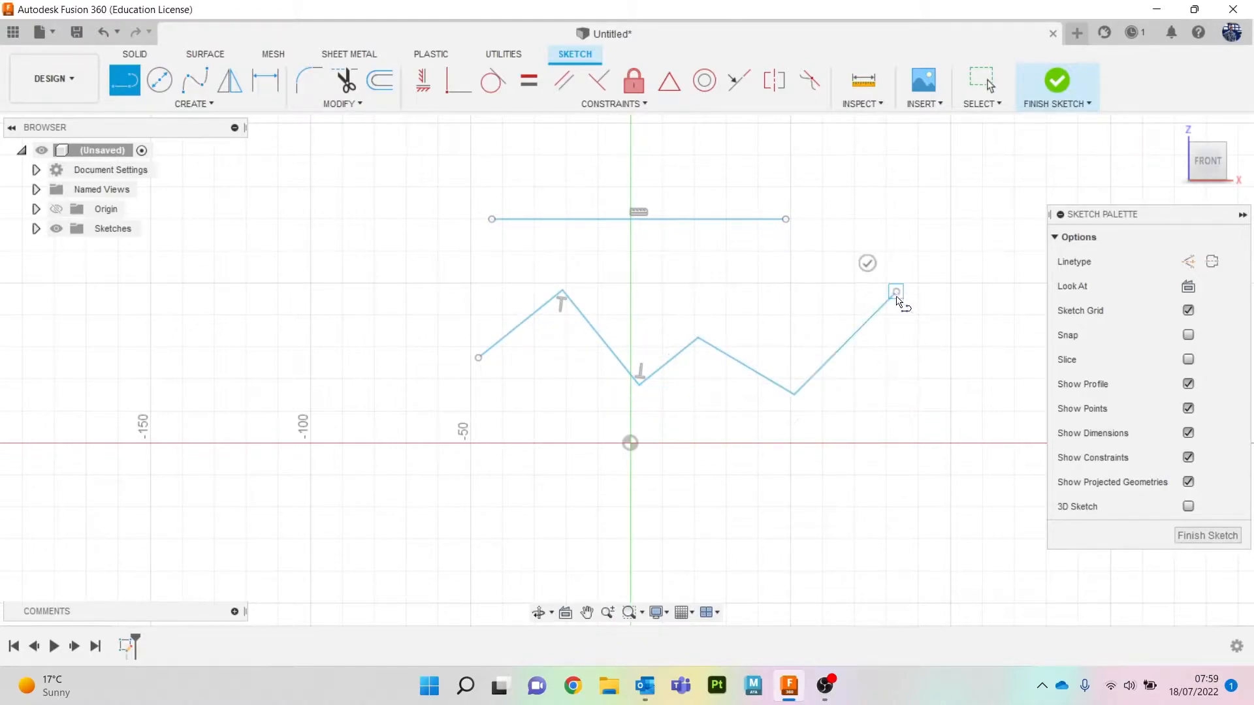
key(Escape)
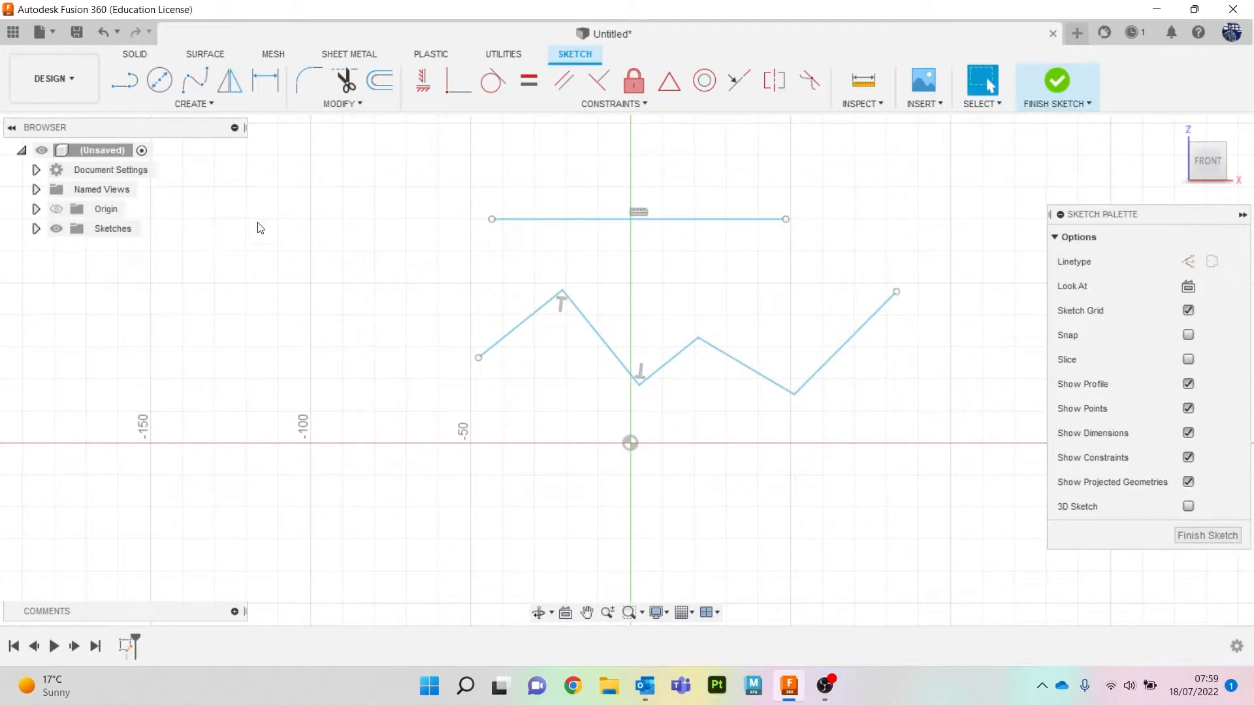
Draw a wavy eight-point fit point spline below the origin, running beneath the zigzag
click(194, 80)
click(590, 513)
click(663, 541)
click(755, 514)
click(809, 483)
click(873, 493)
click(927, 466)
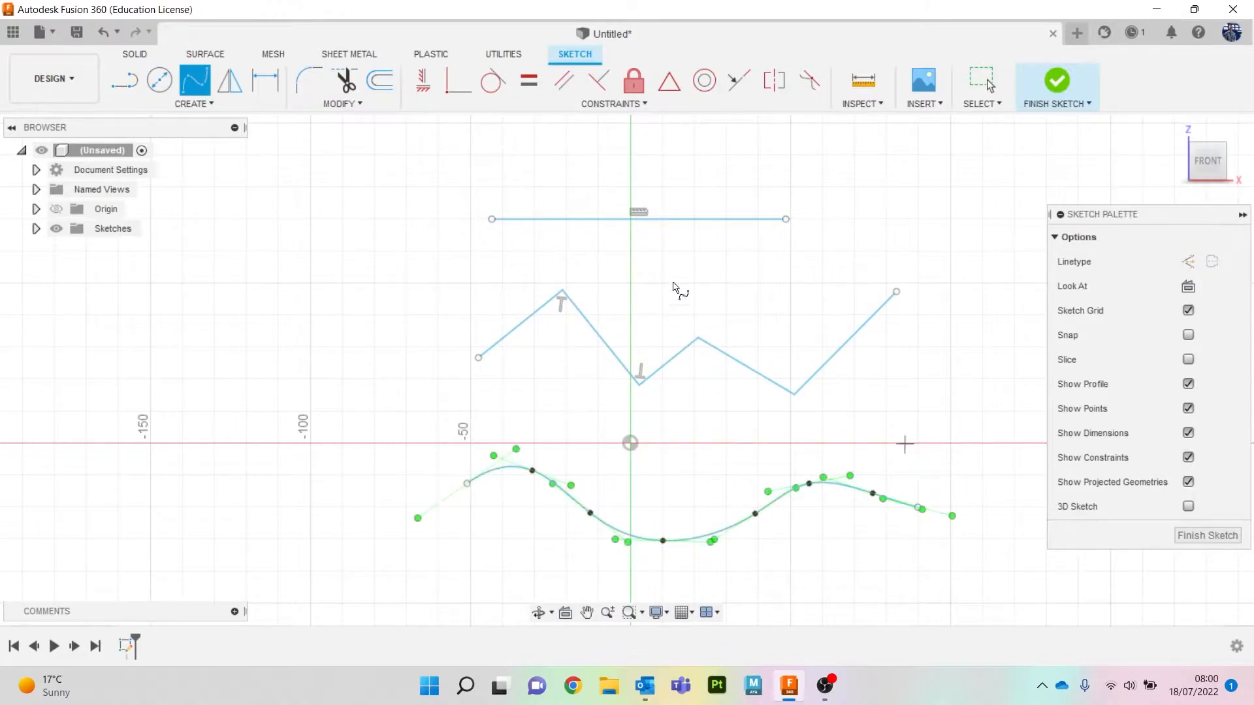
Draw a shallow upward-bulging three-point arc below the spline and finish the sketch
click(193, 104)
mouse_move(185, 182)
click(264, 175)
scroll(512, 329, up, 3)
scroll(605, 408, down, 2)
scroll(600, 414, down, 2)
middle_drag(597, 442, 561, 341)
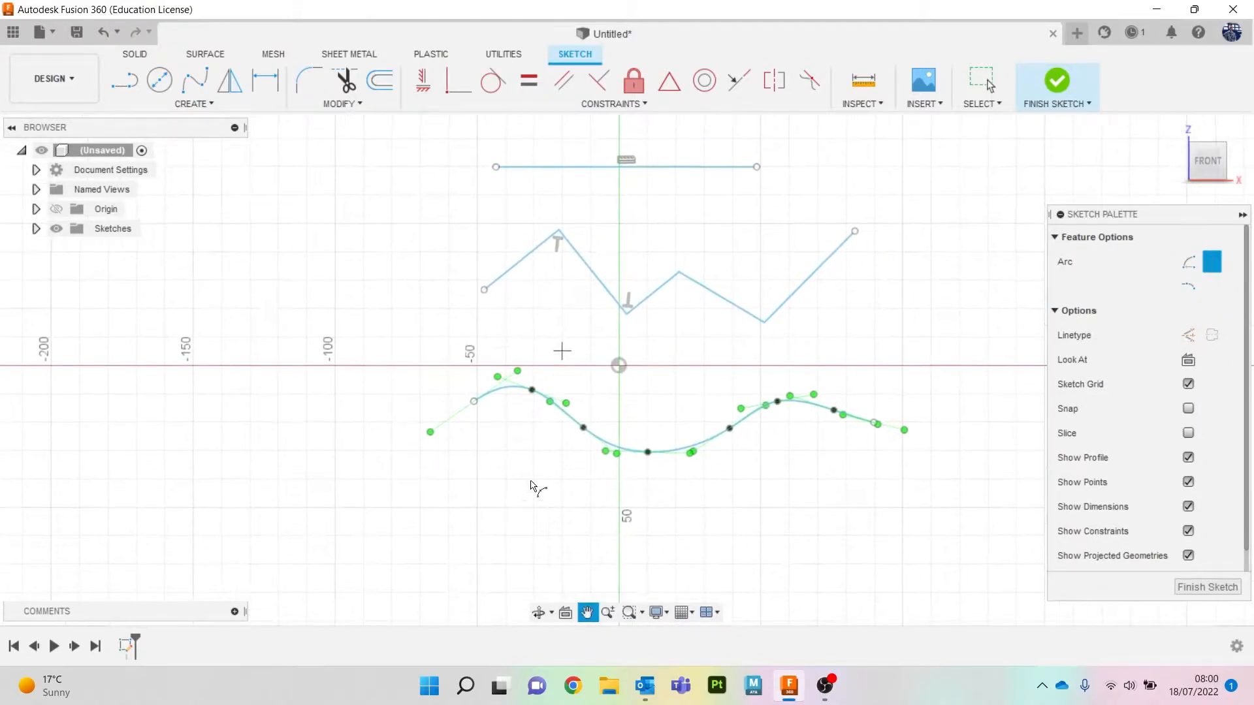
click(491, 567)
click(813, 569)
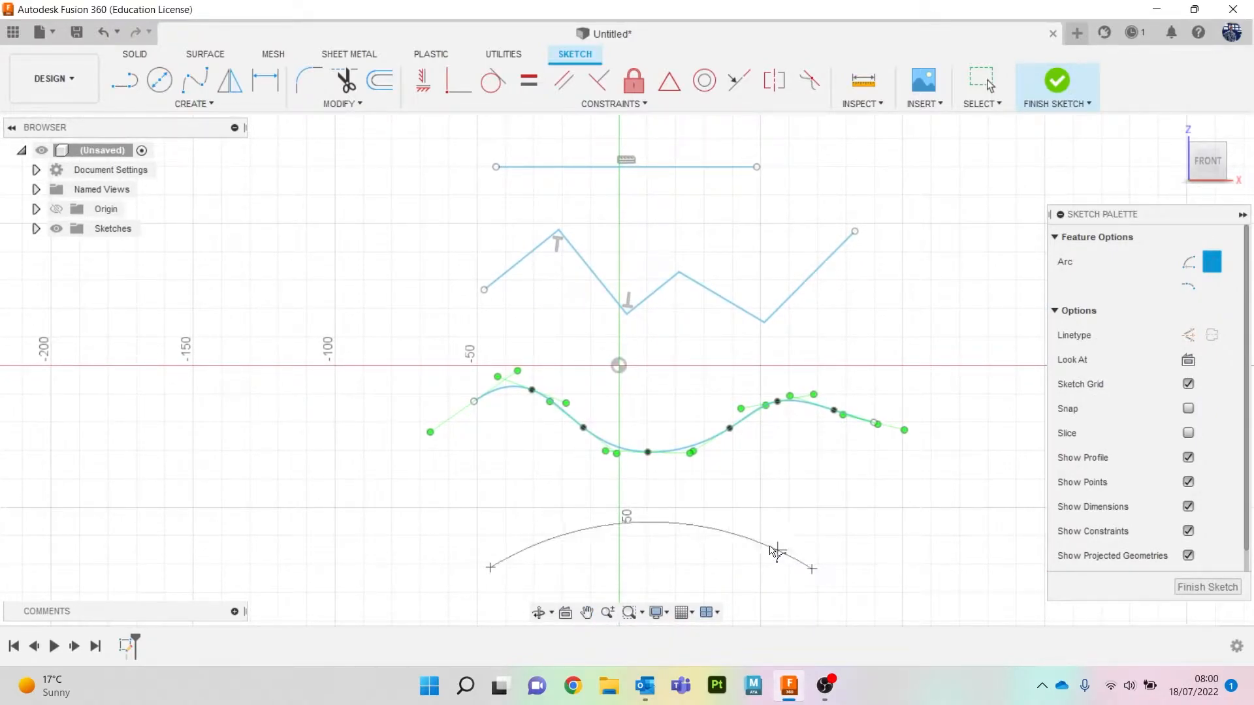
click(1064, 86)
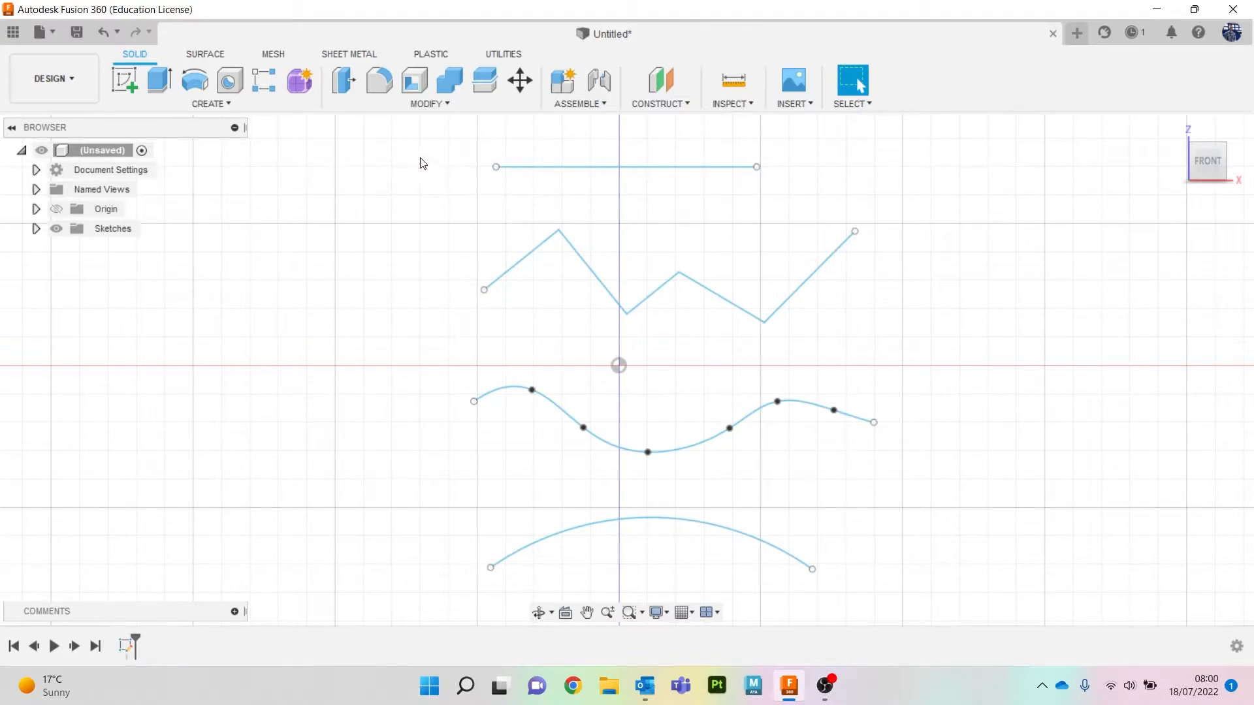
Create a Plane Along Path on the horizontal line, placed at its left endpoint with a proportional distance of 0.00
click(674, 106)
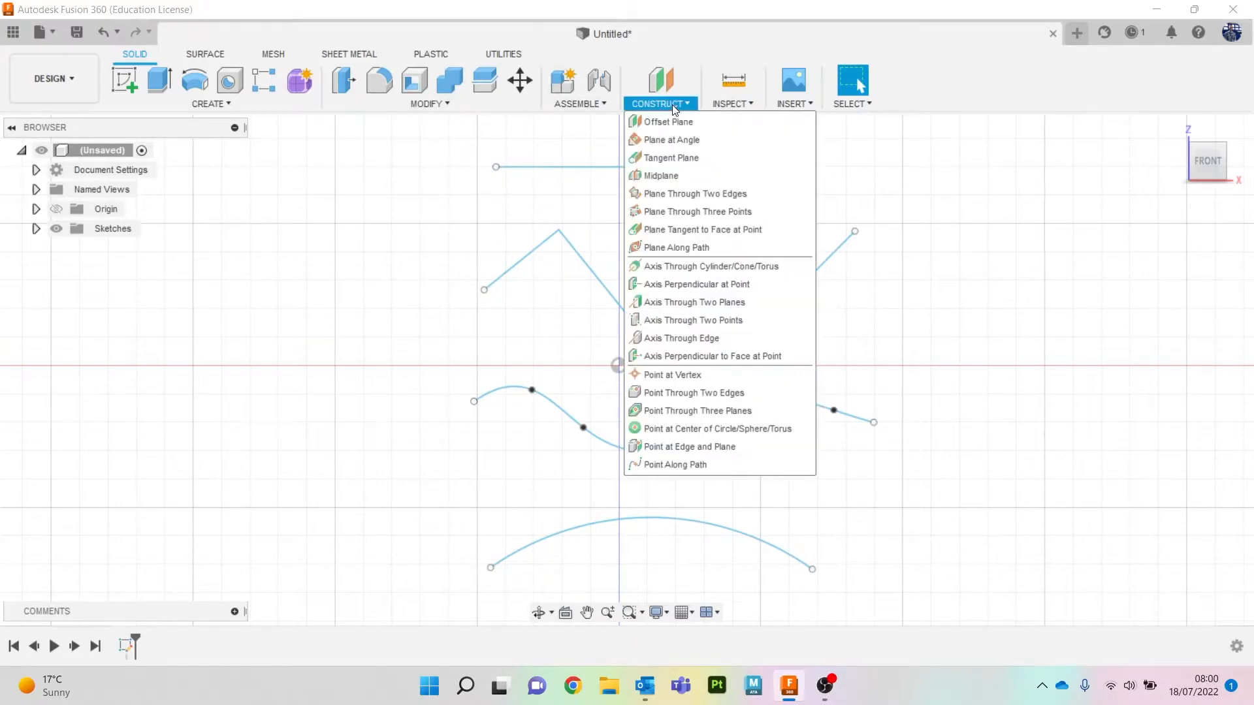
click(696, 250)
click(581, 167)
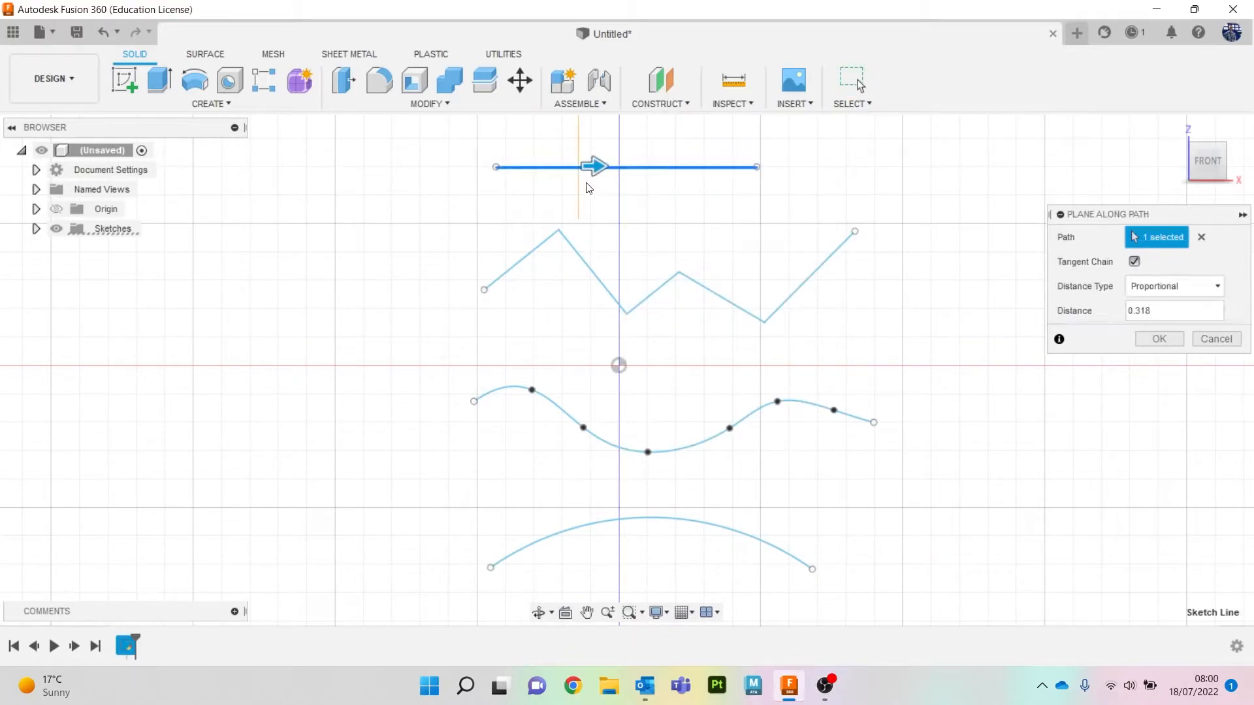
drag(1207, 162, 1220, 170)
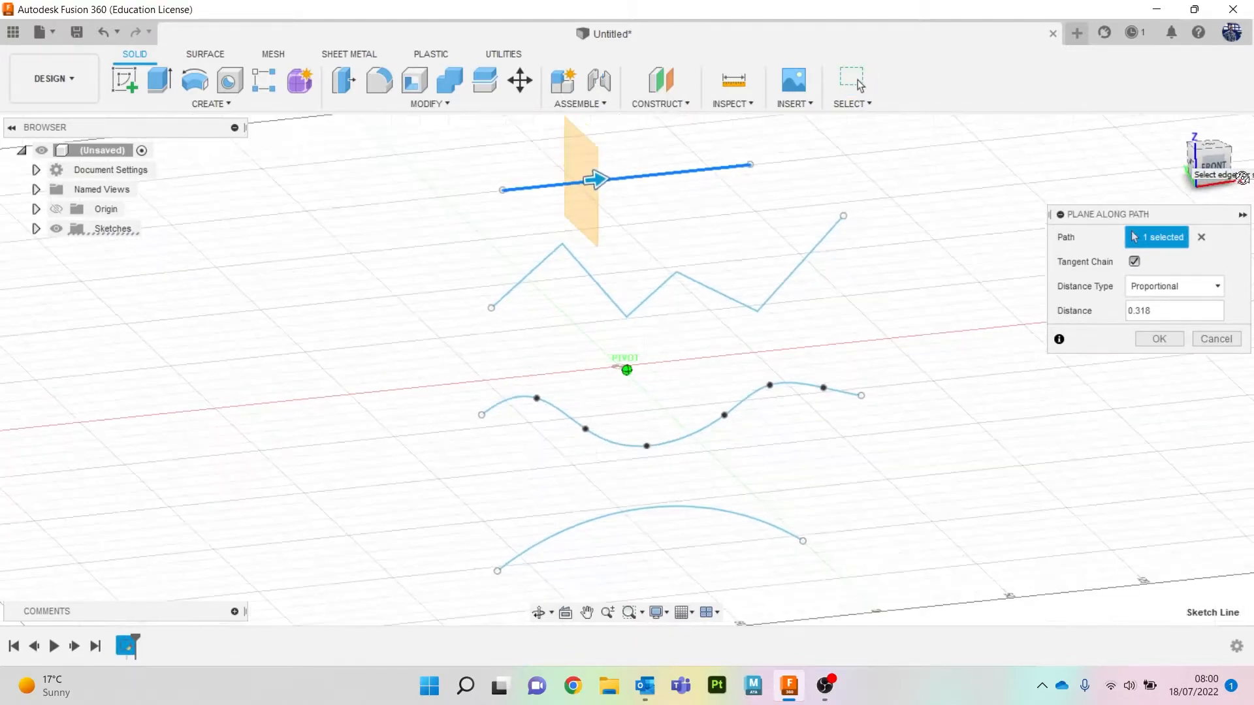
drag(594, 179, 506, 188)
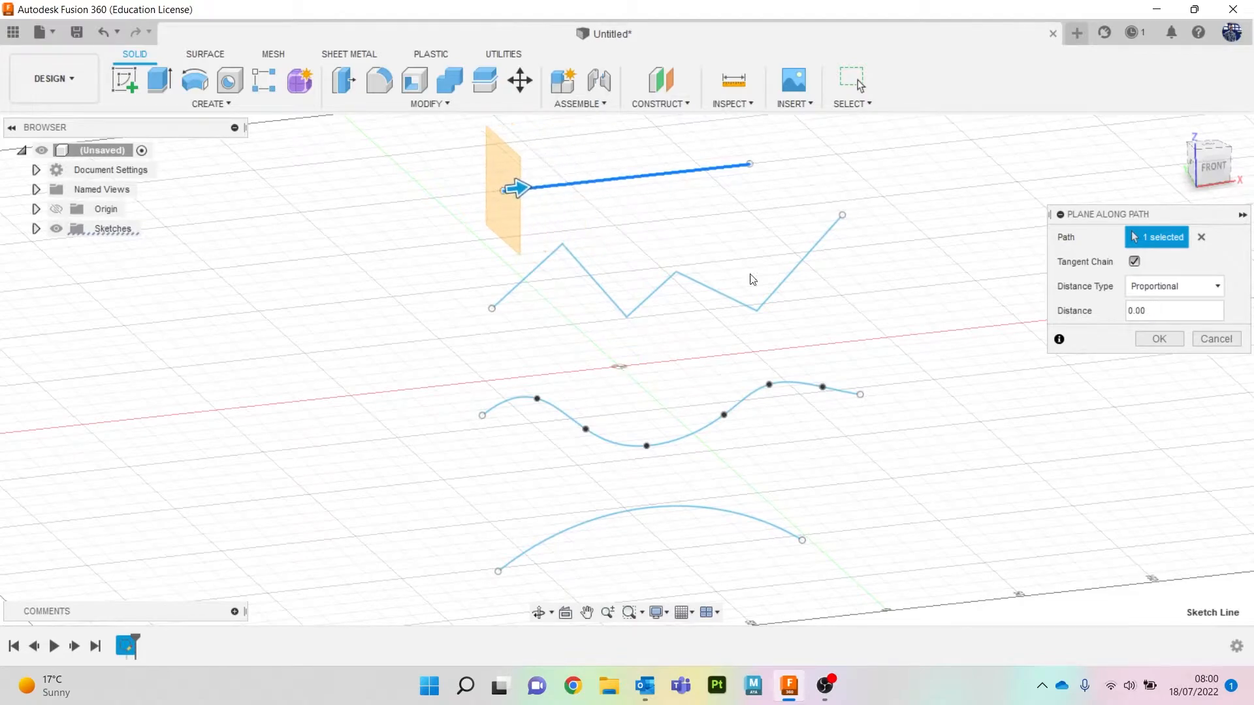
click(1159, 339)
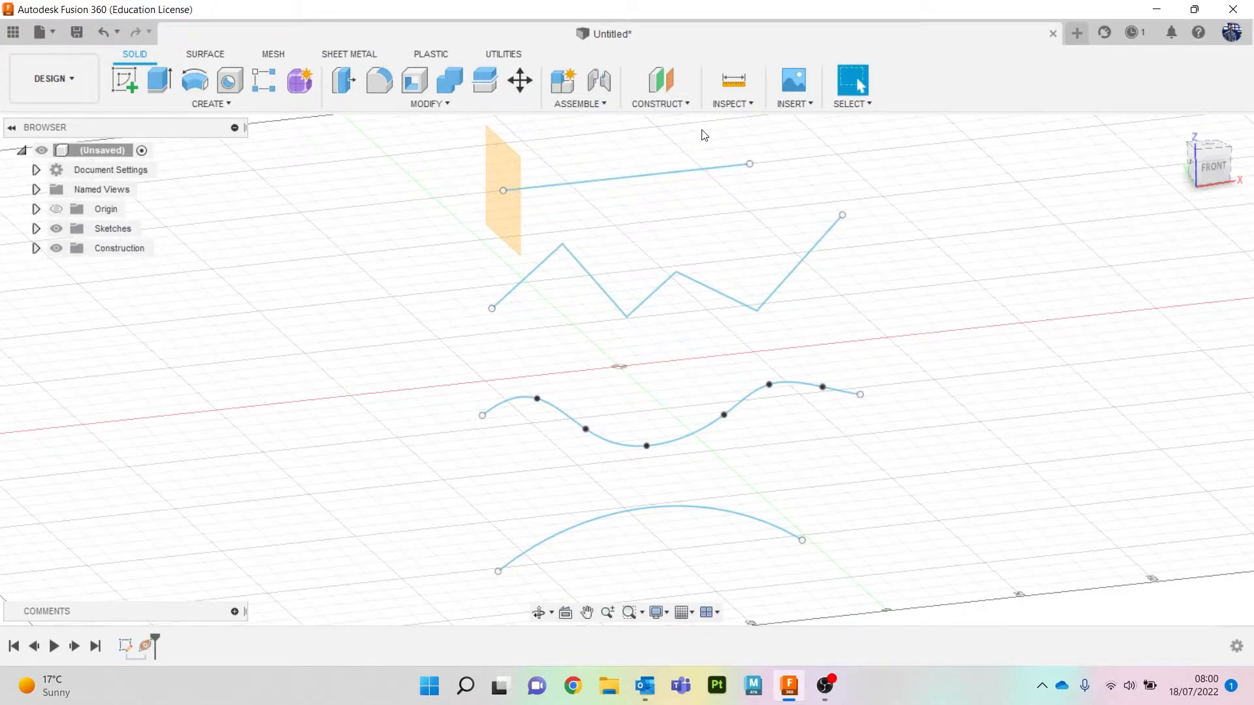
Create a Plane Along Path on the zigzag, placed at its left endpoint with a proportional distance of 0.00
click(672, 110)
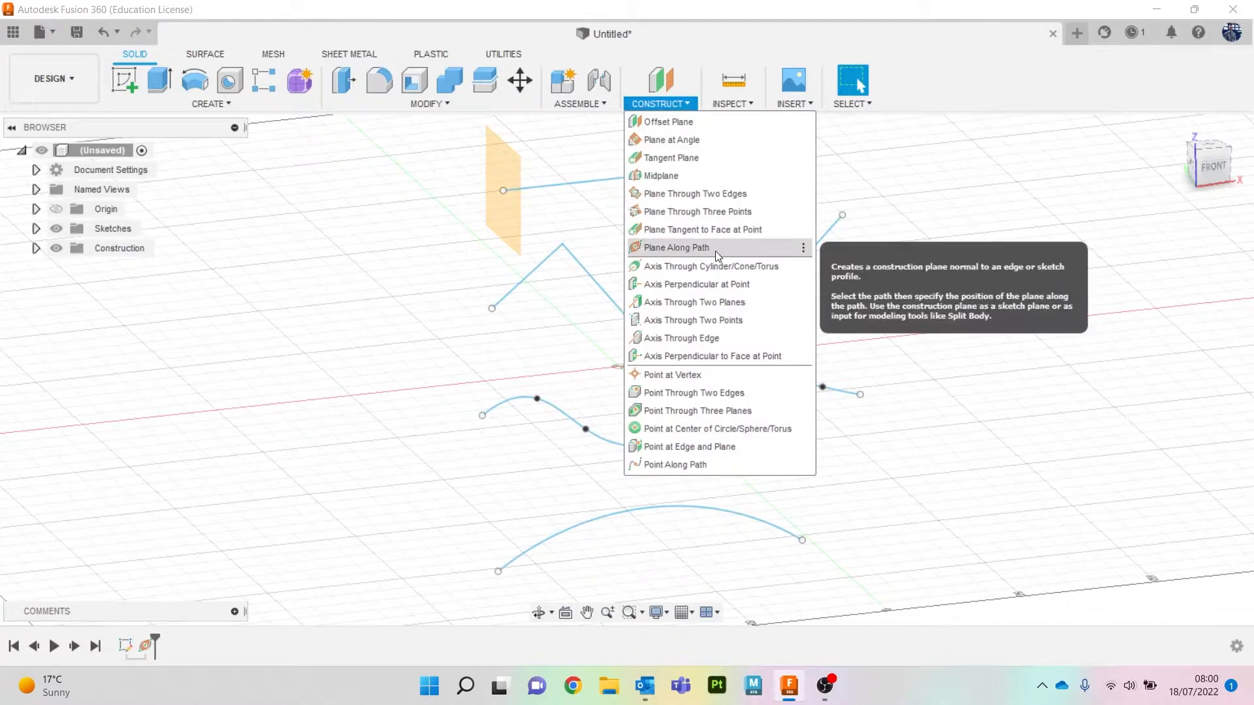
click(666, 247)
click(530, 273)
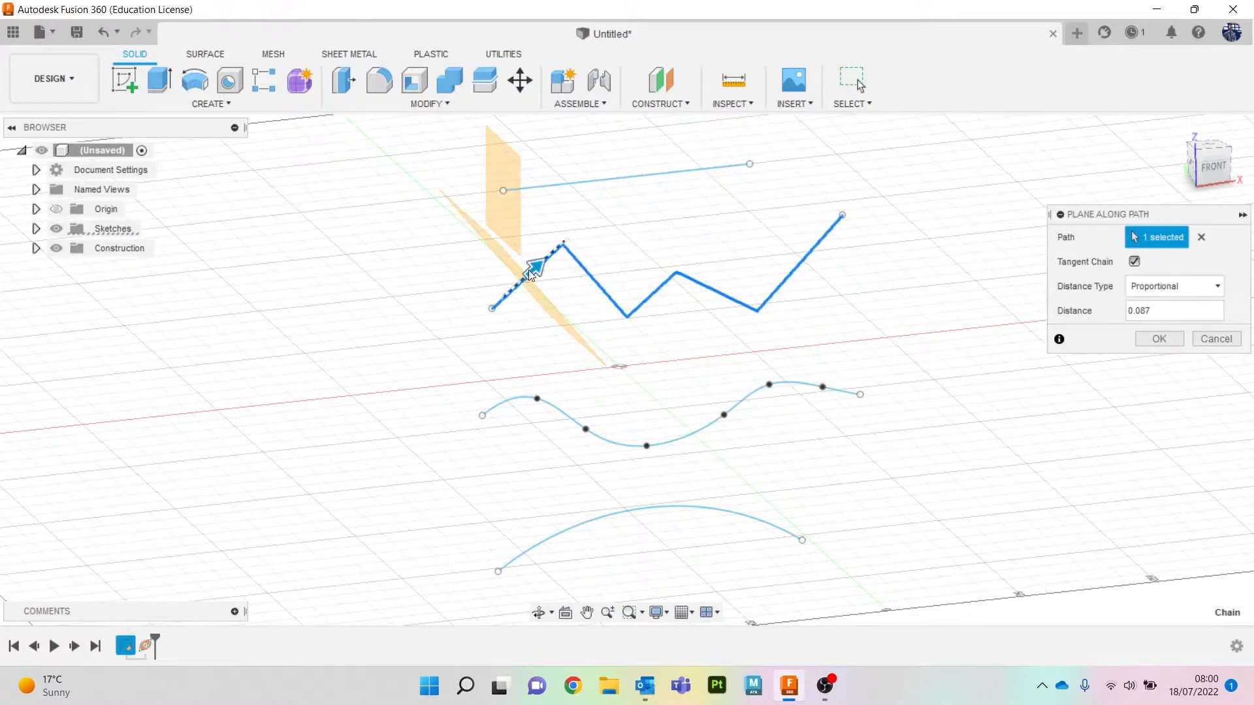
drag(534, 270, 485, 310)
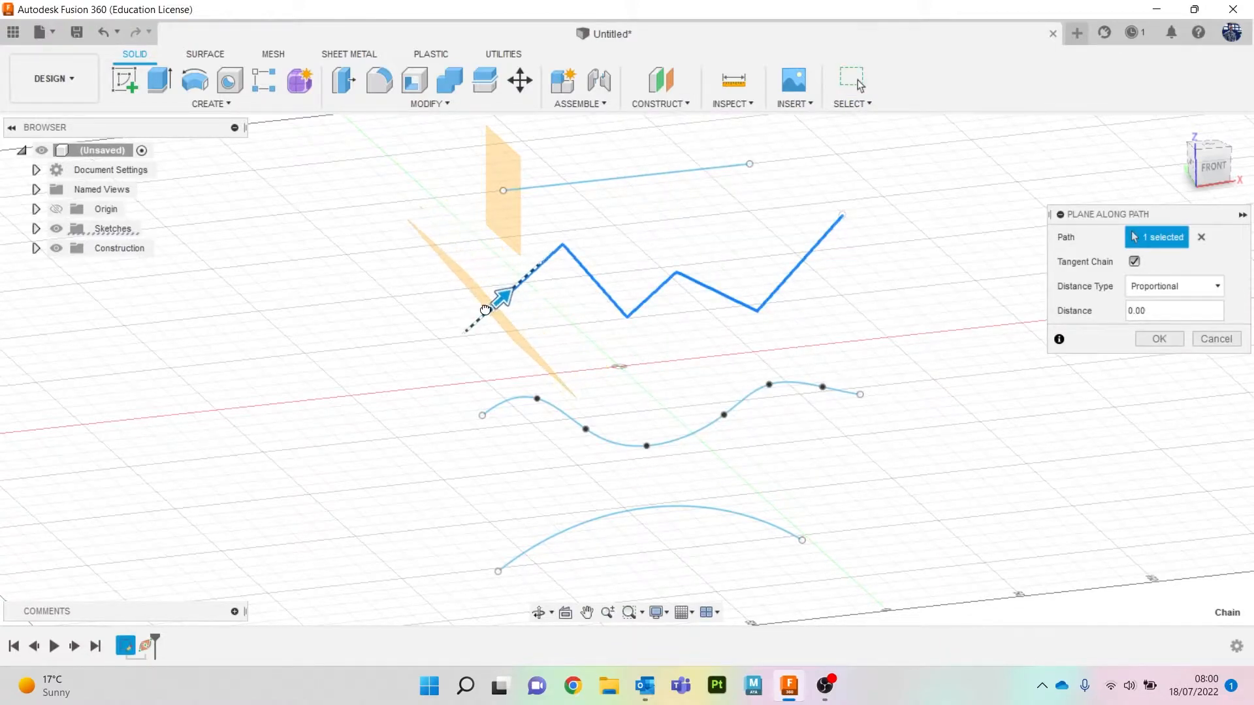
click(1159, 339)
Create a Plane Along Path on the spline, placed at its left endpoint with a proportional distance of 0.00
click(661, 104)
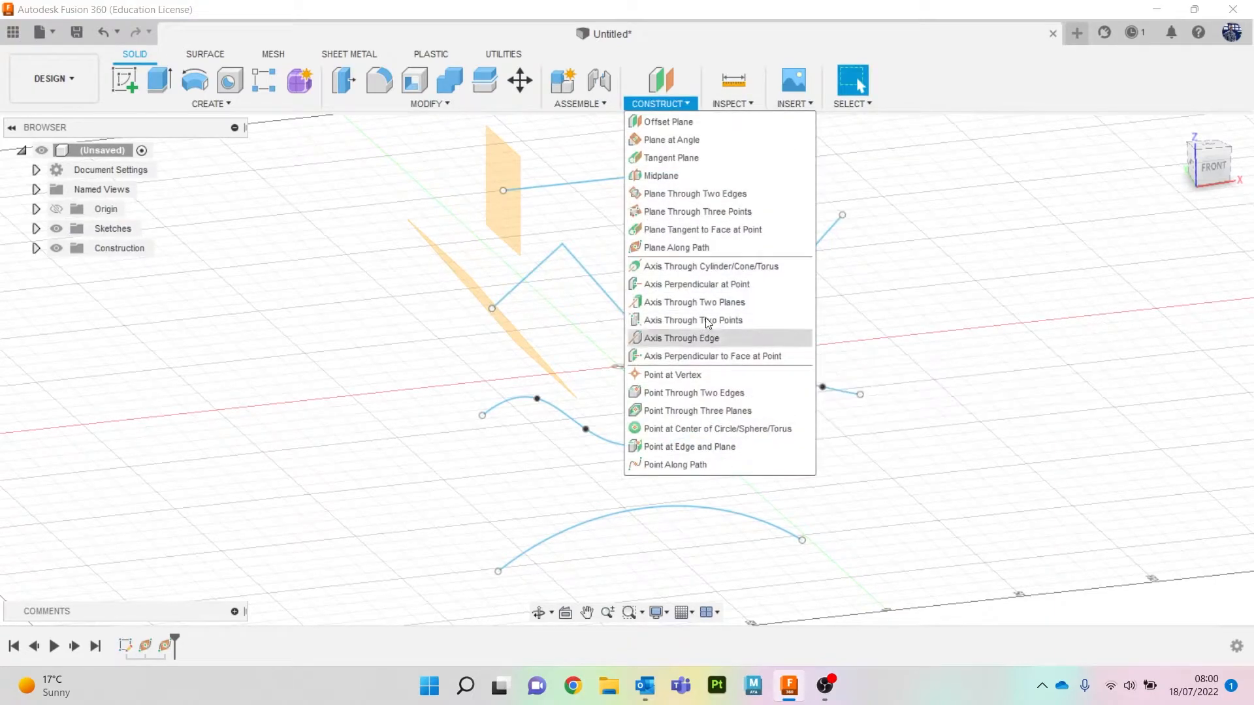
click(588, 478)
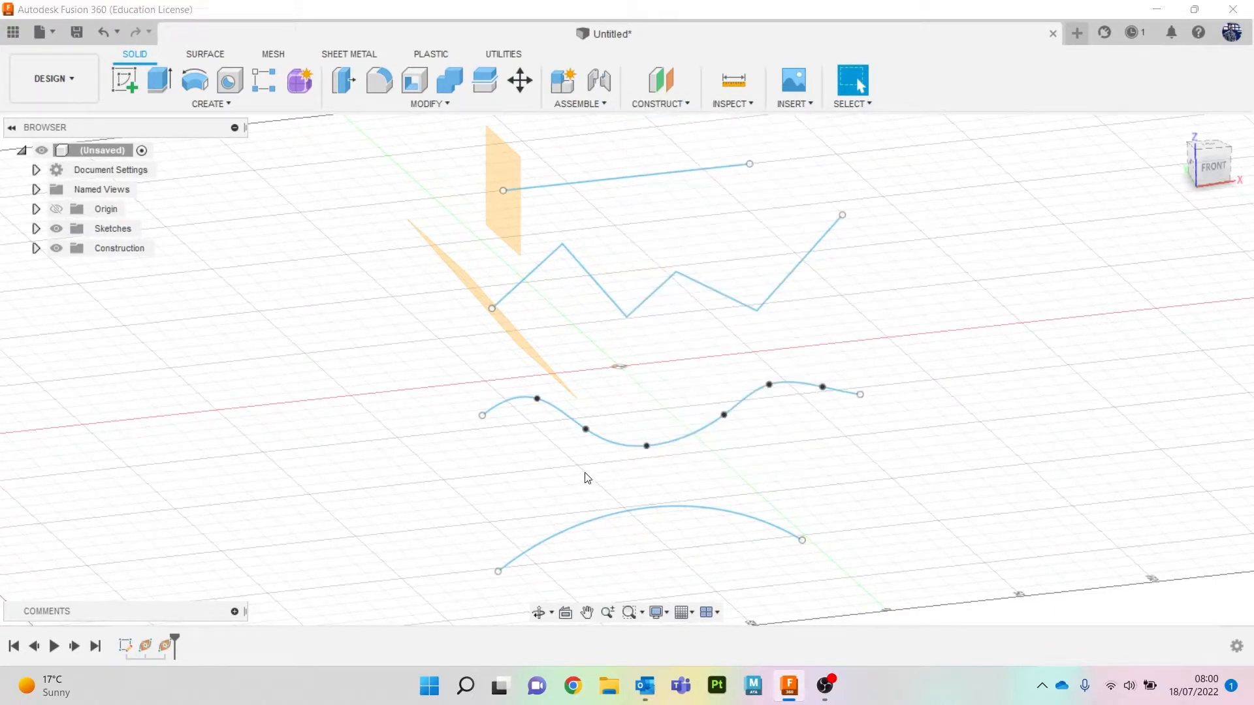
click(624, 445)
drag(622, 445, 438, 457)
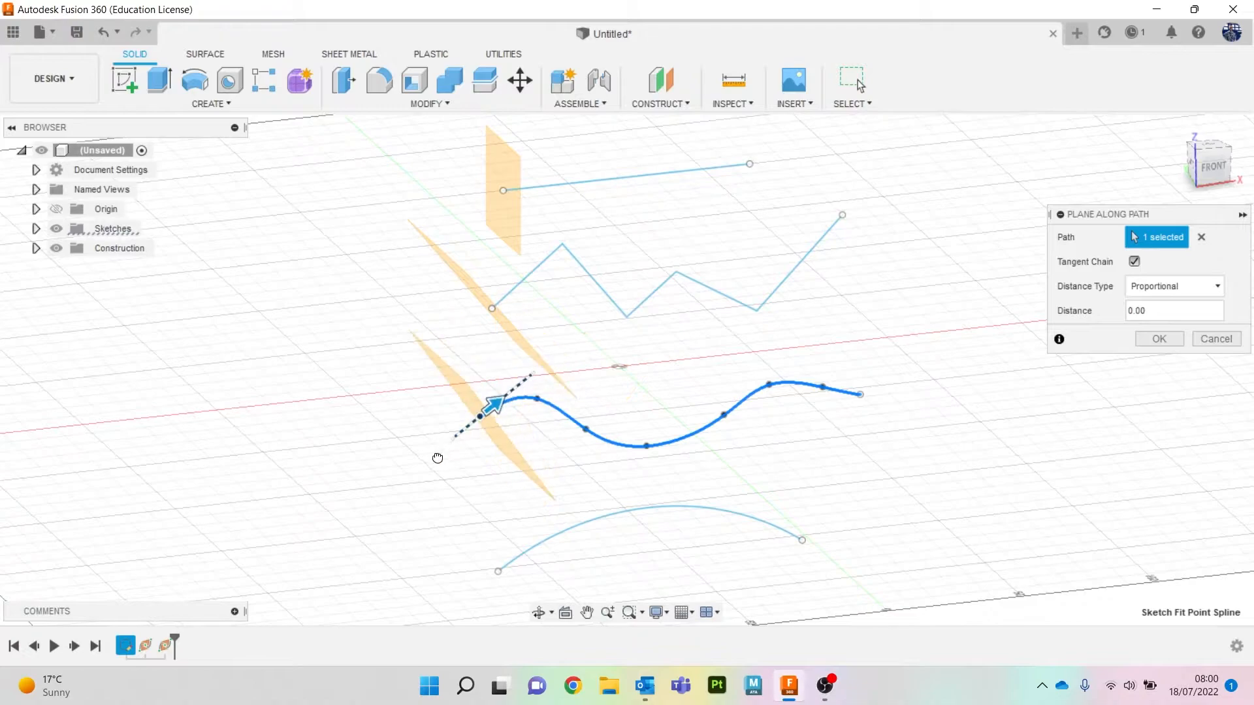
click(1160, 339)
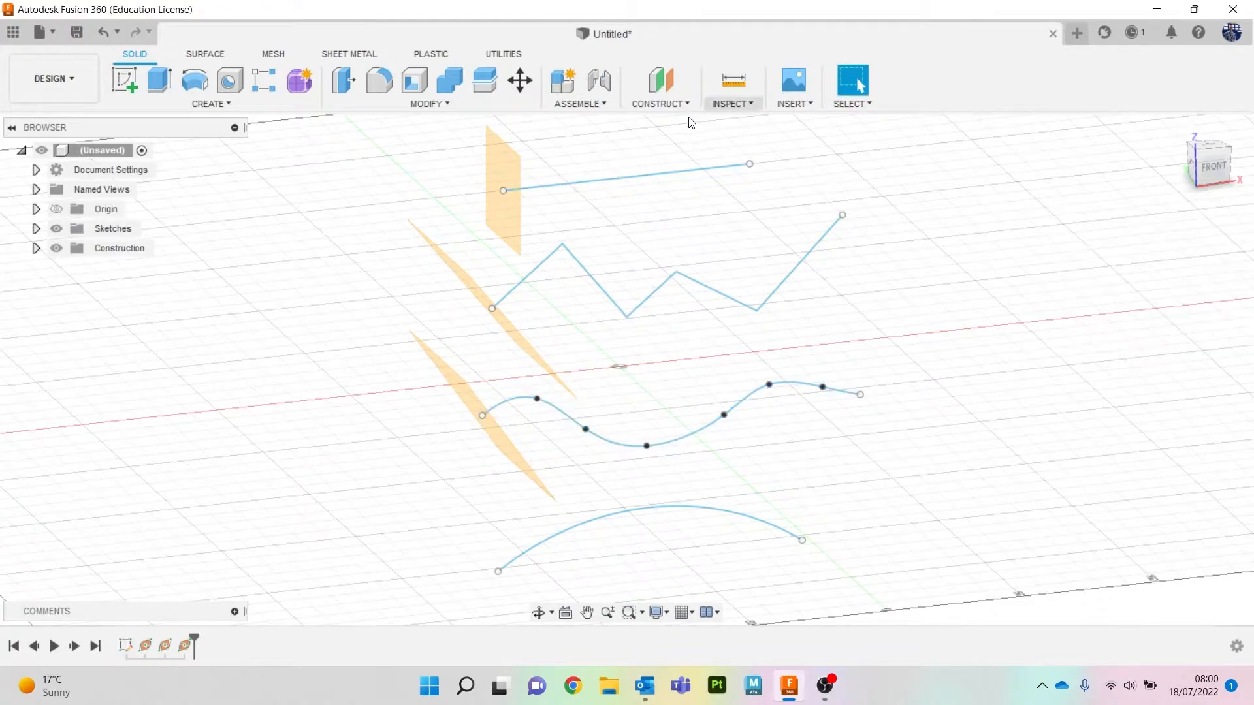
Create a Plane Along Path on the arc, placed at its left endpoint with a proportional distance of 0.00
click(661, 104)
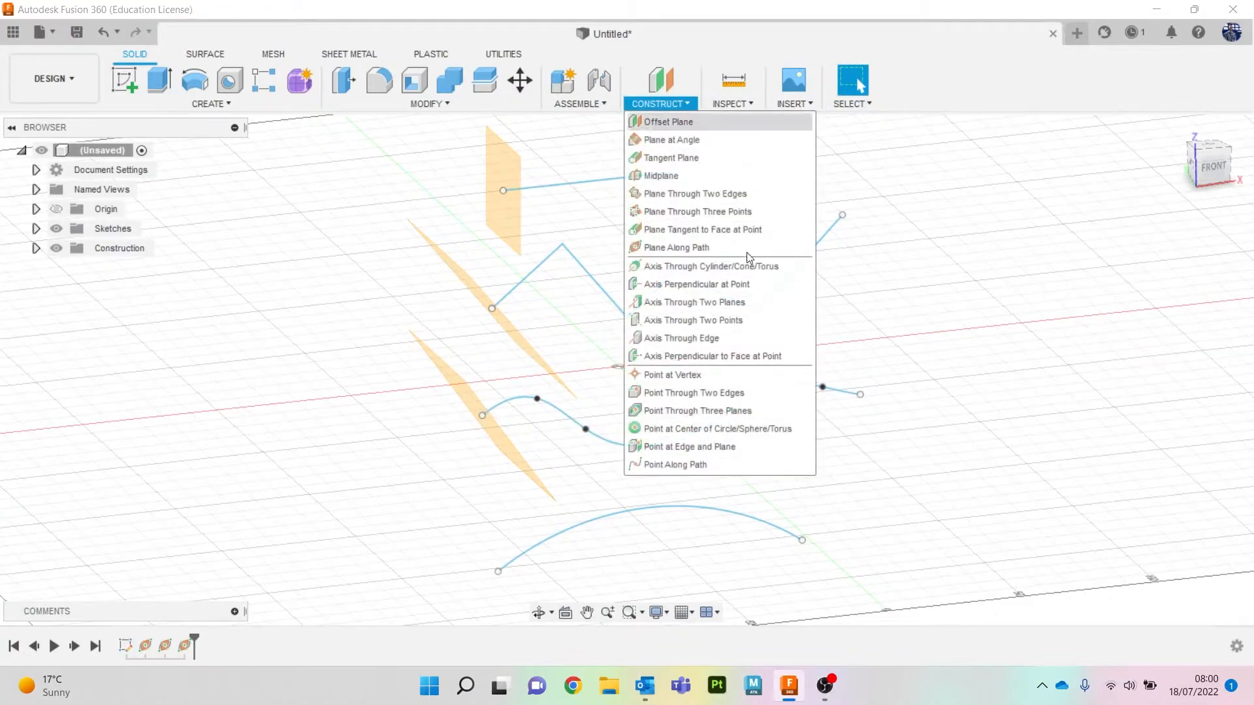
click(707, 249)
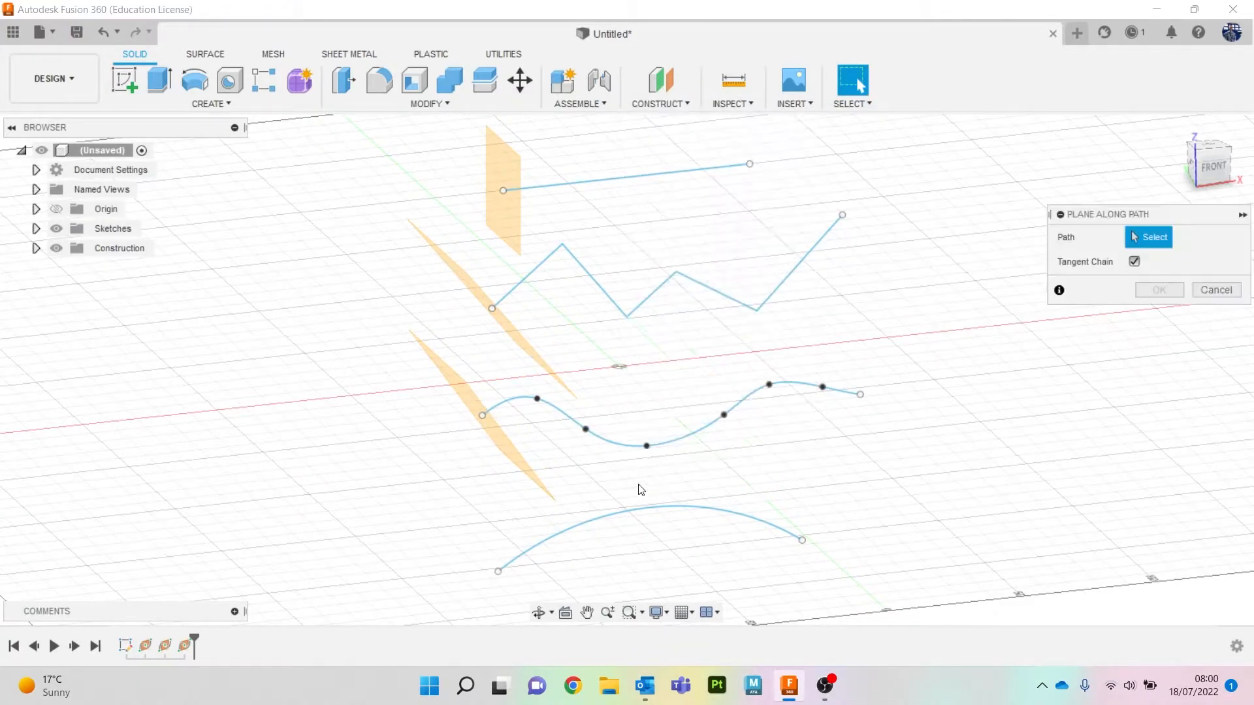
click(670, 508)
drag(662, 519, 472, 578)
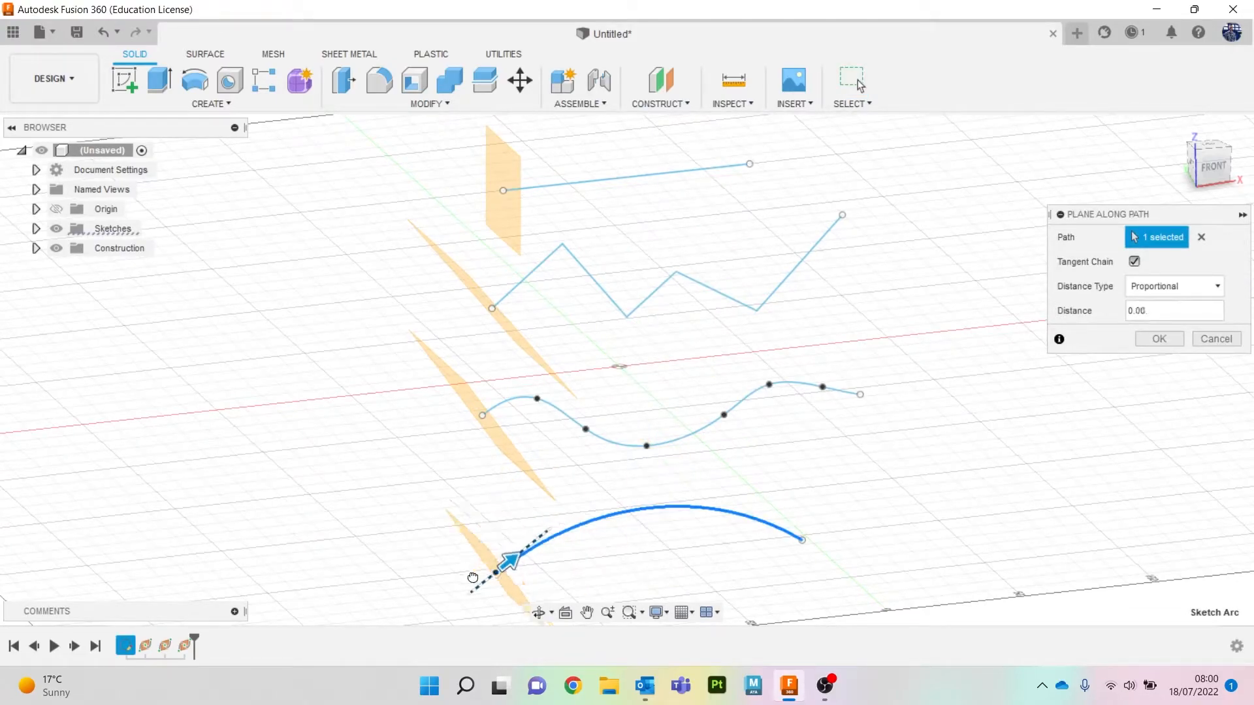
click(1160, 338)
Sketch a circle centred on the straight line's left endpoint, on the plane normal to that line, and finish the sketch
mouse_move(627, 367)
shift+middle_down()
mouse_move(673, 327)
mouse_move(666, 379)
mouse_move(634, 385)
mouse_move(620, 333)
mouse_move(627, 386)
shift+middle_up()
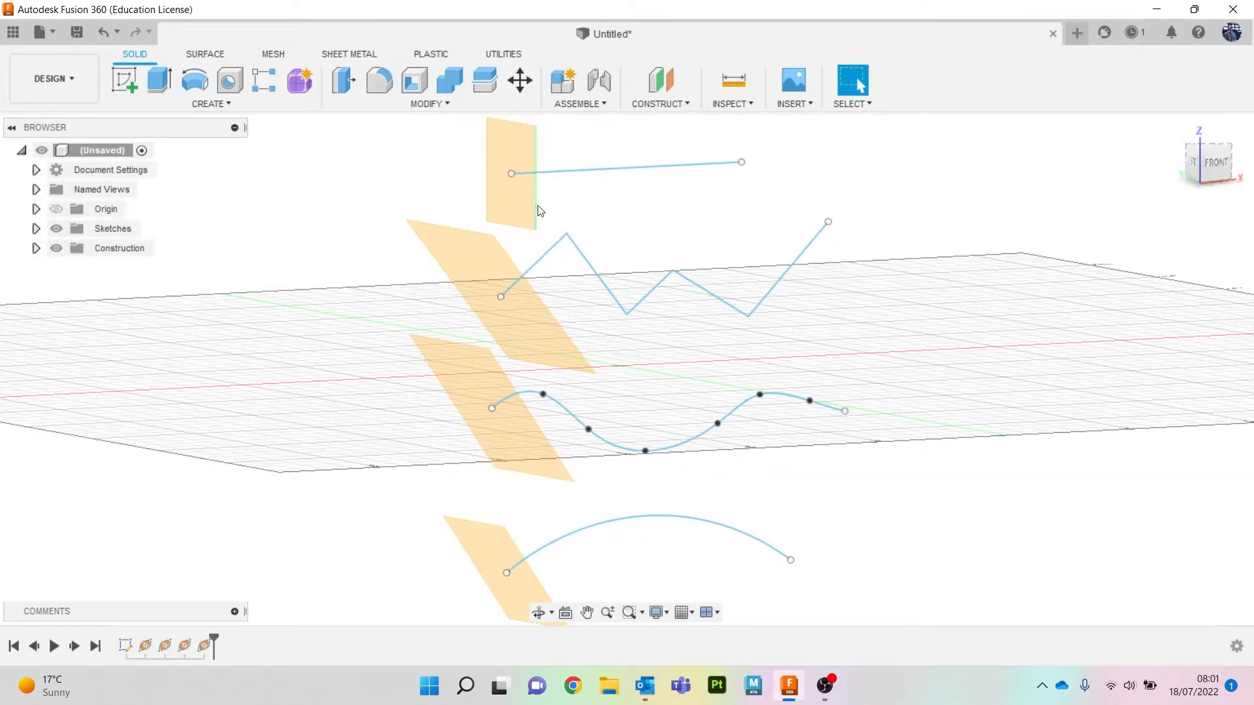
click(124, 80)
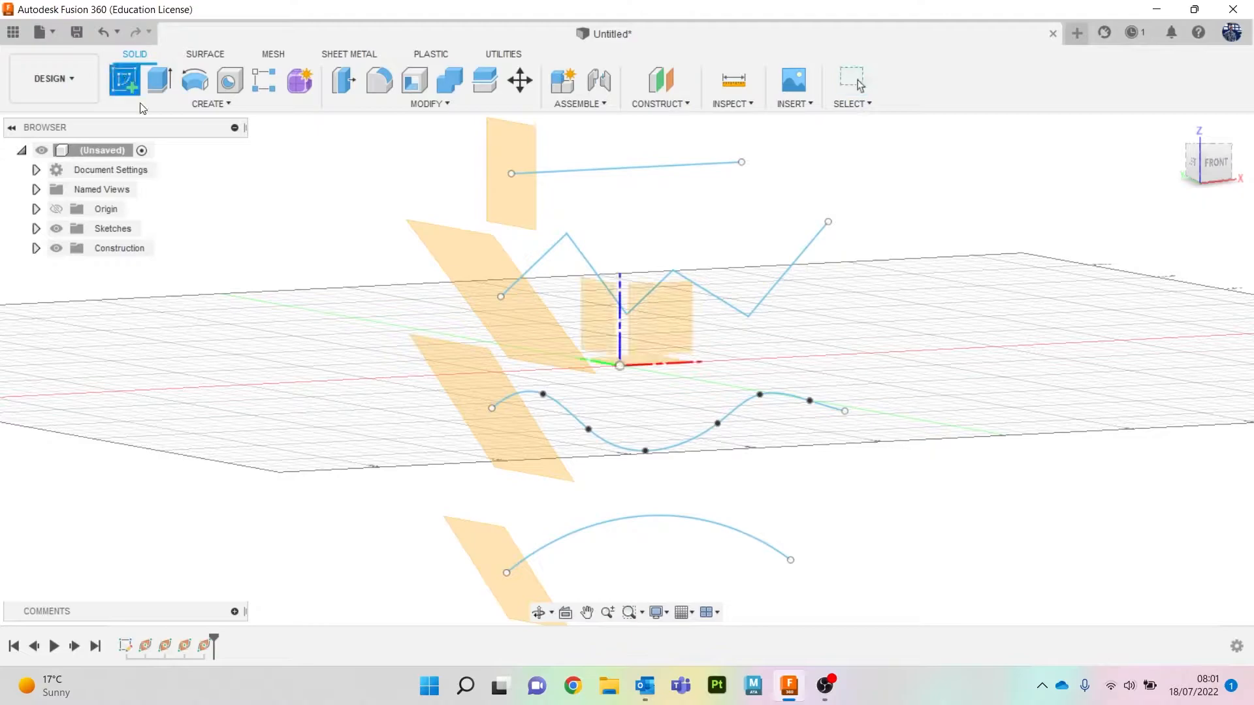
click(521, 145)
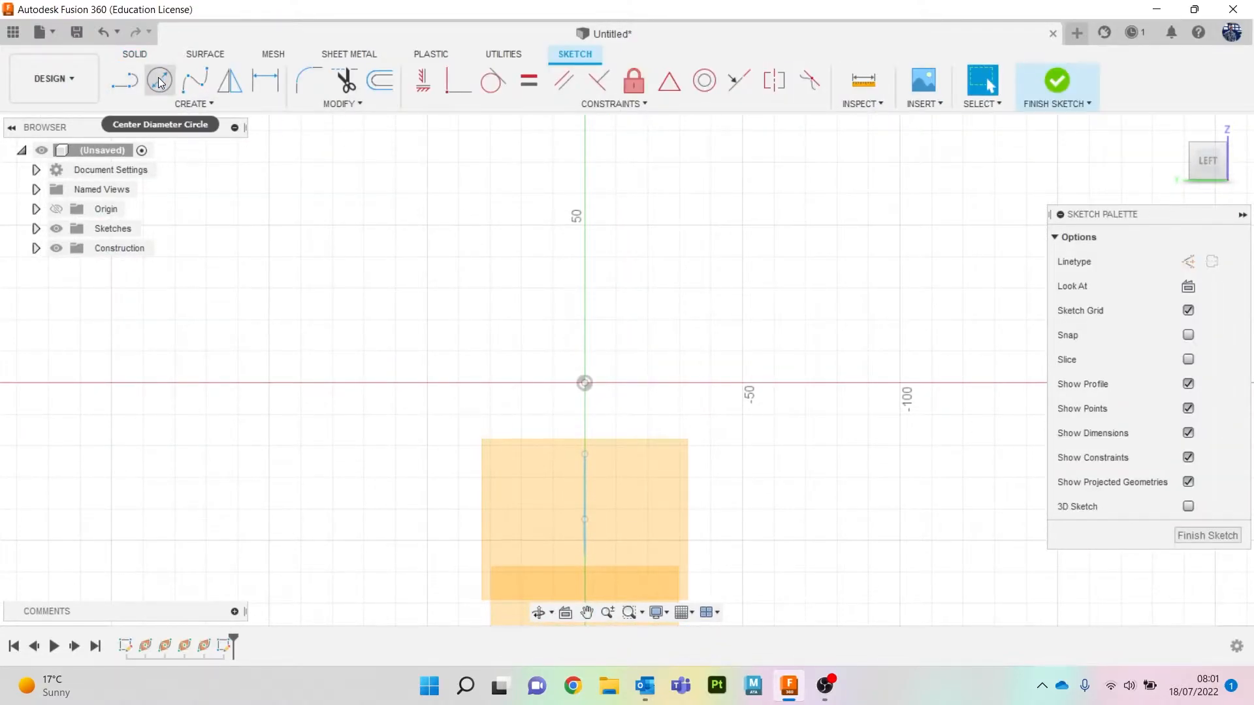
click(159, 79)
click(585, 383)
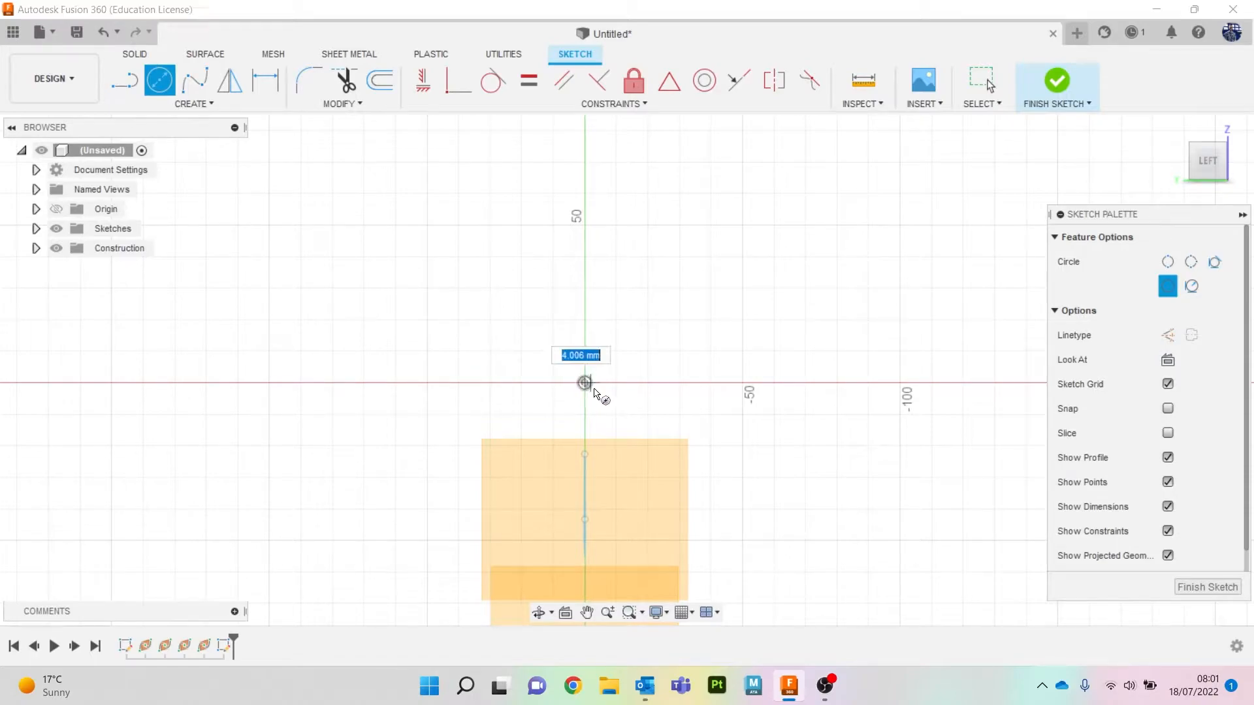
click(1059, 82)
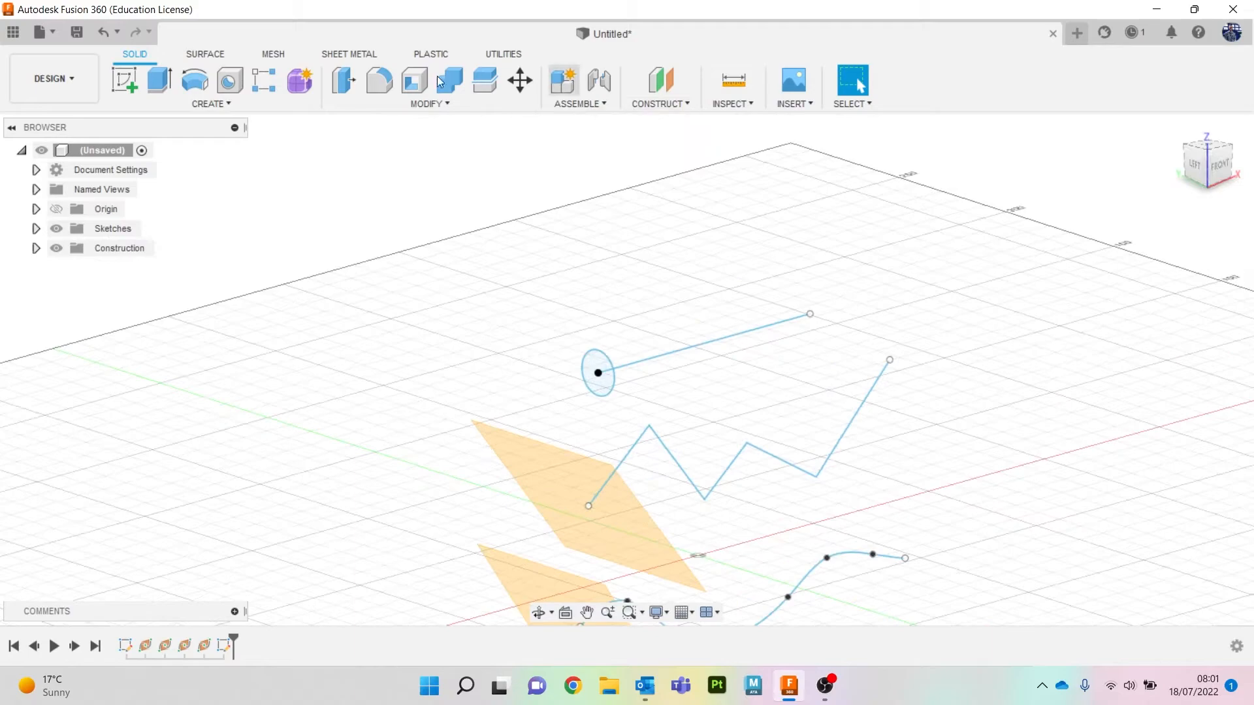
Sweep the circle along the straight line as a new body with perpendicular orientation and a distance of 1.00
click(209, 103)
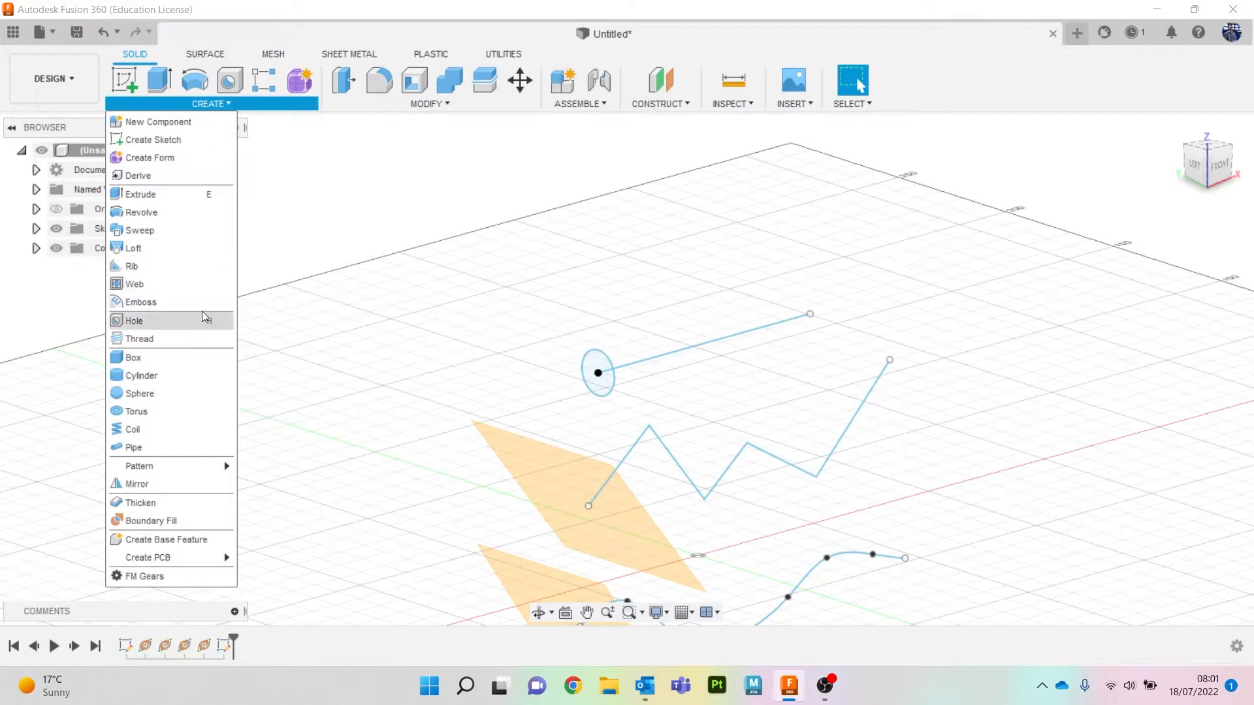
click(171, 231)
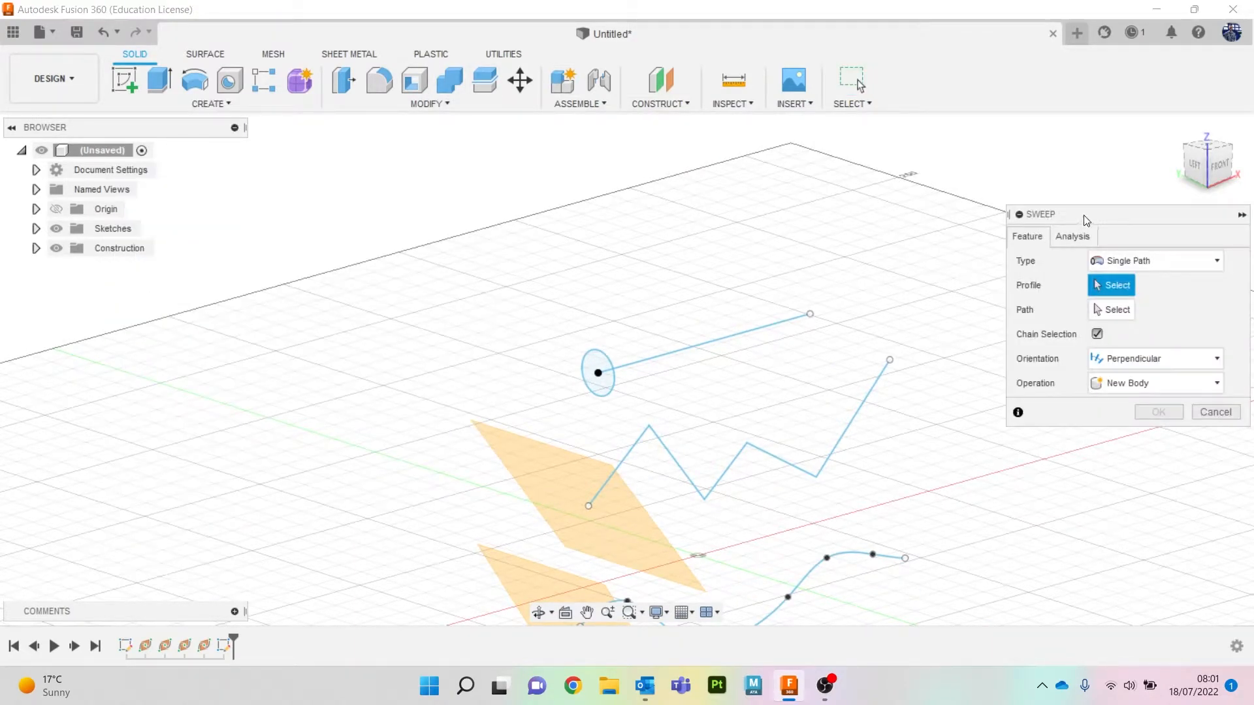
click(600, 365)
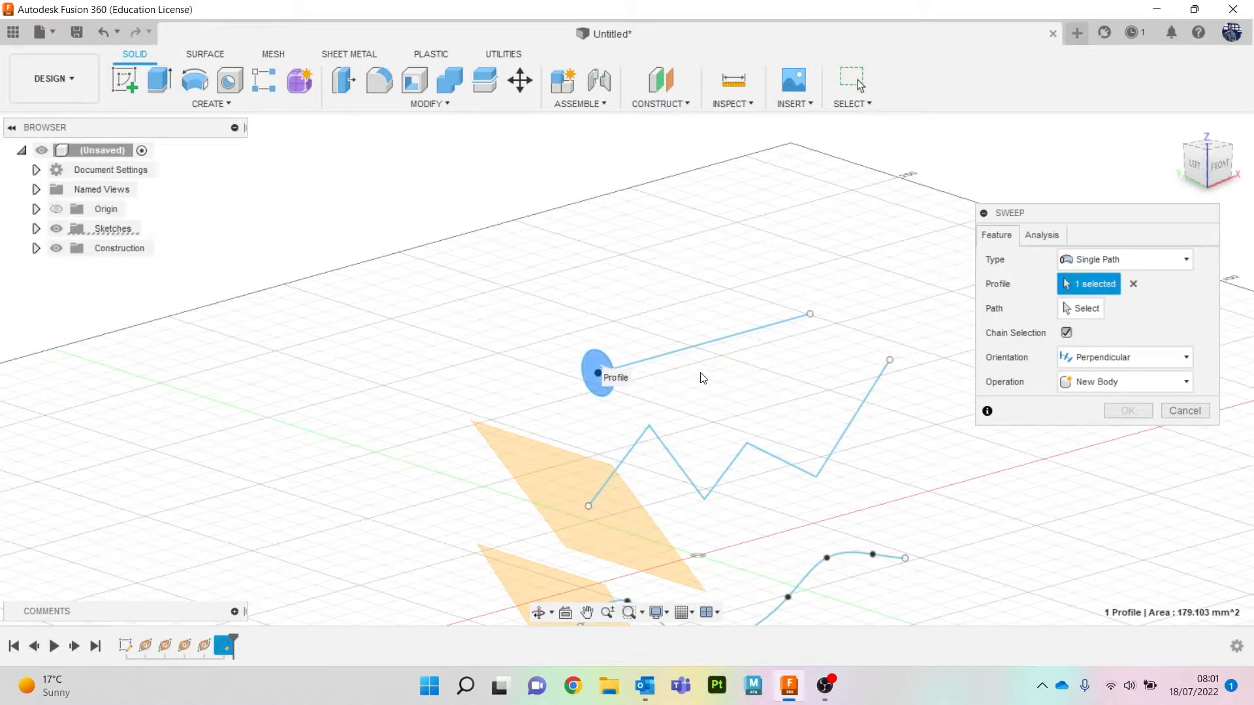
click(745, 352)
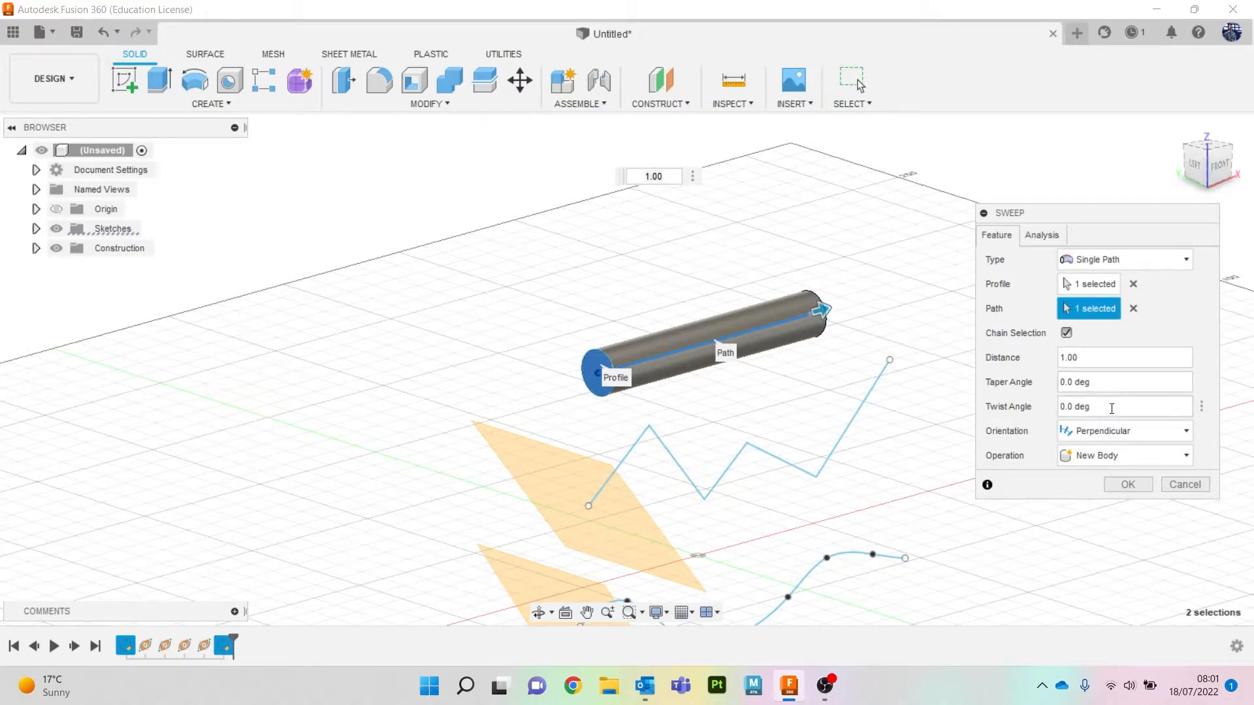
click(1153, 434)
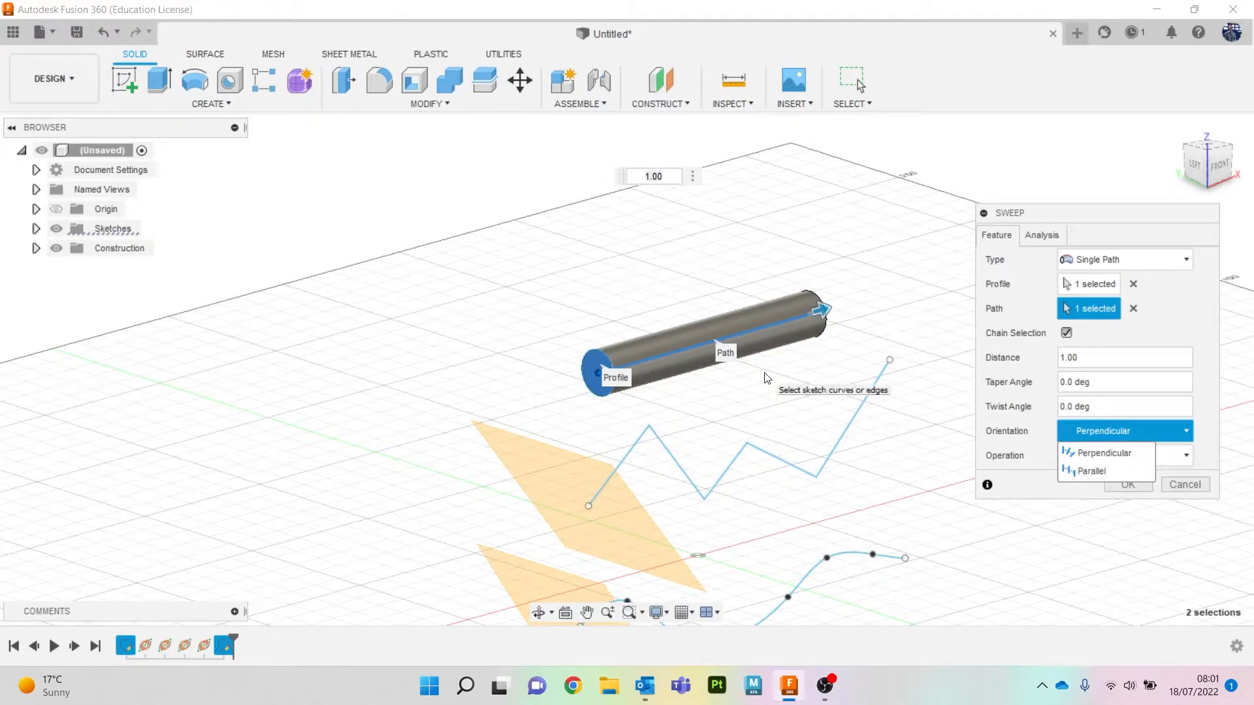
click(1211, 335)
click(1136, 485)
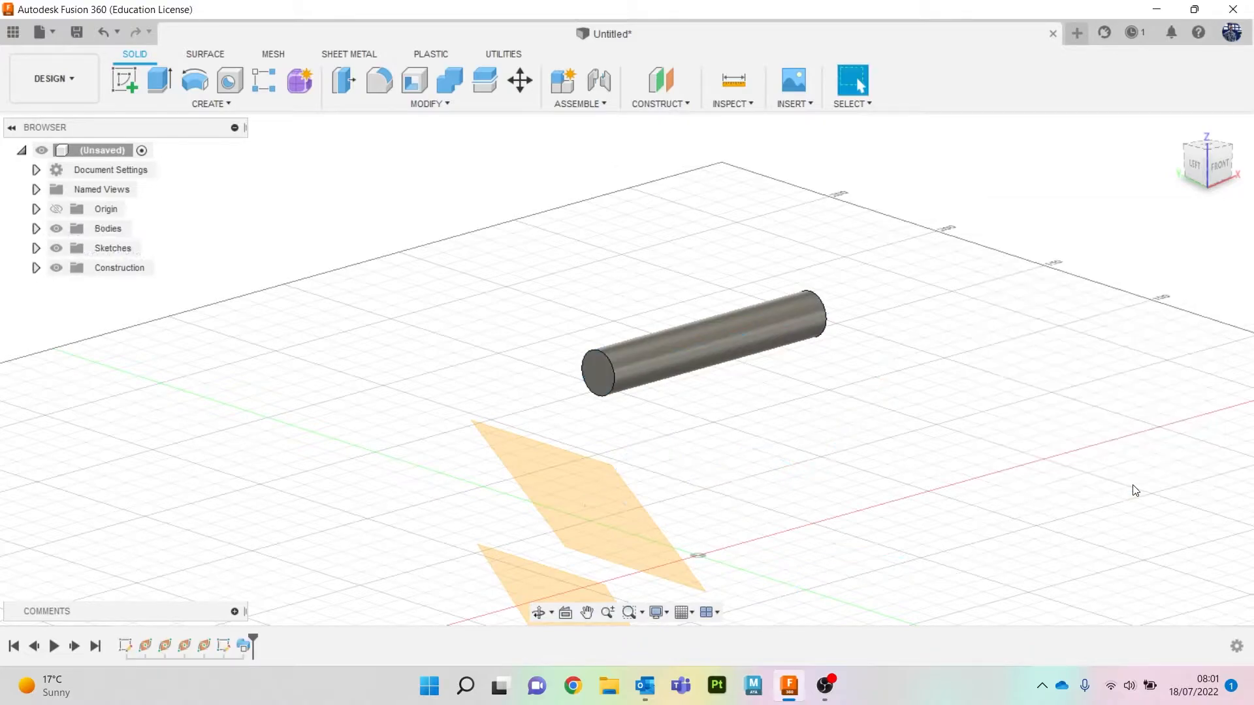
Make the path sketch and the circle's profile sketch visible again
click(36, 249)
click(68, 269)
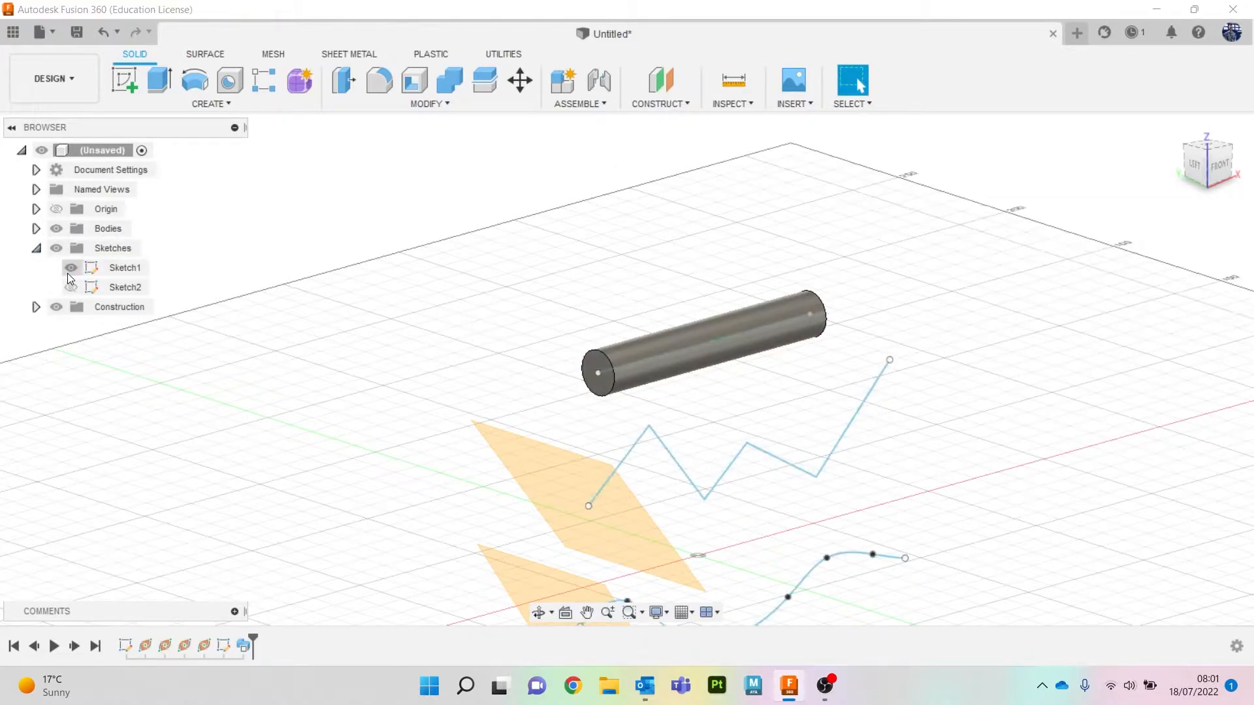
Resize the profile circle at the swept bar's left end freehand to a diameter of about 9.4 mm
scroll(560, 372, up, 3)
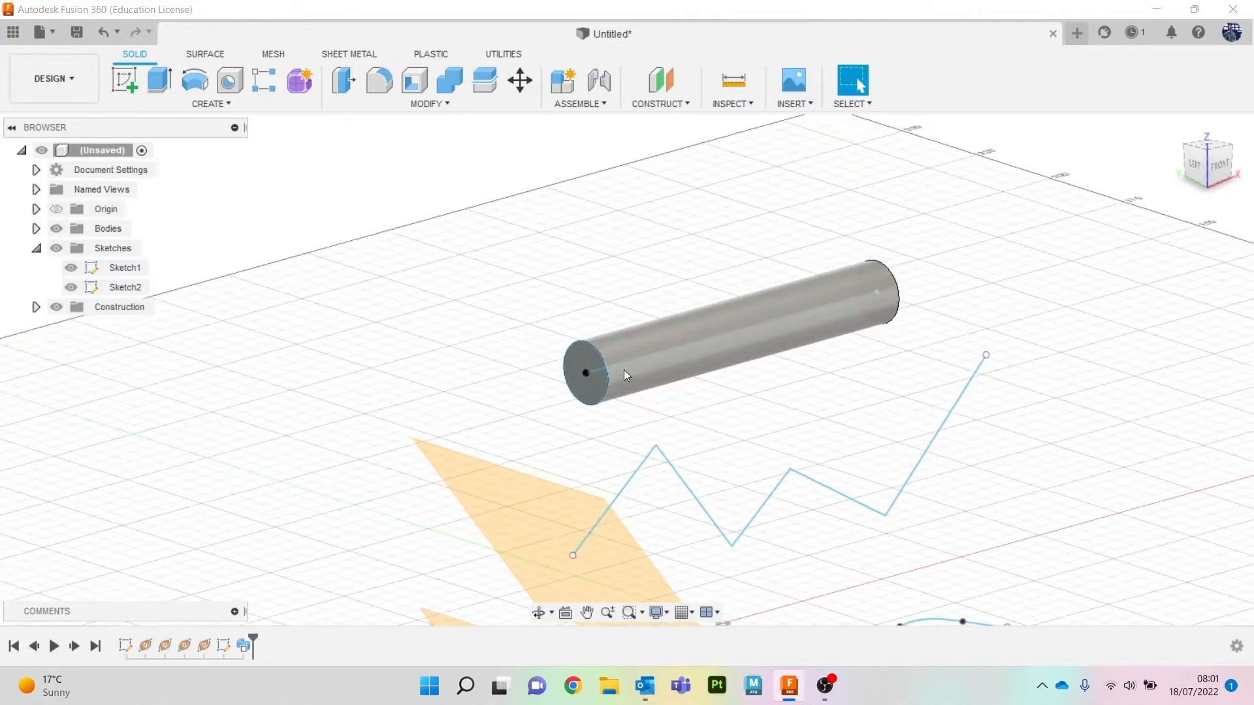
click(593, 348)
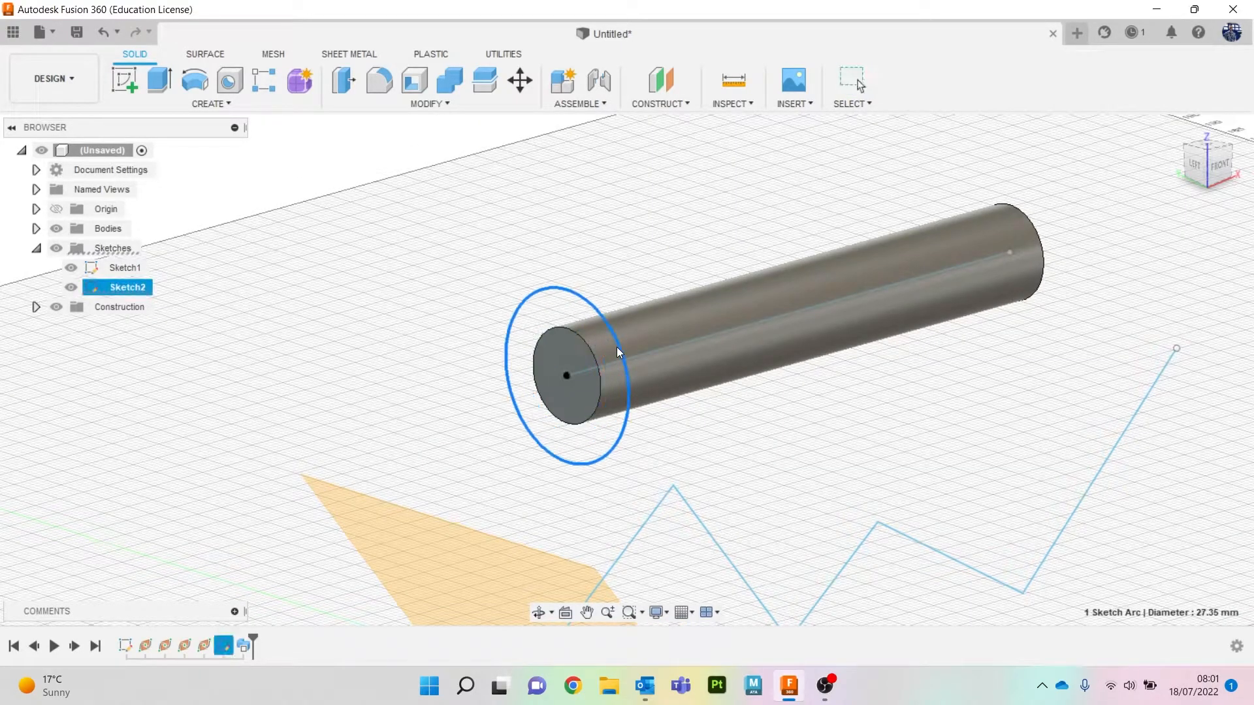
scroll(616, 347, up, 3)
drag(610, 338, 577, 367)
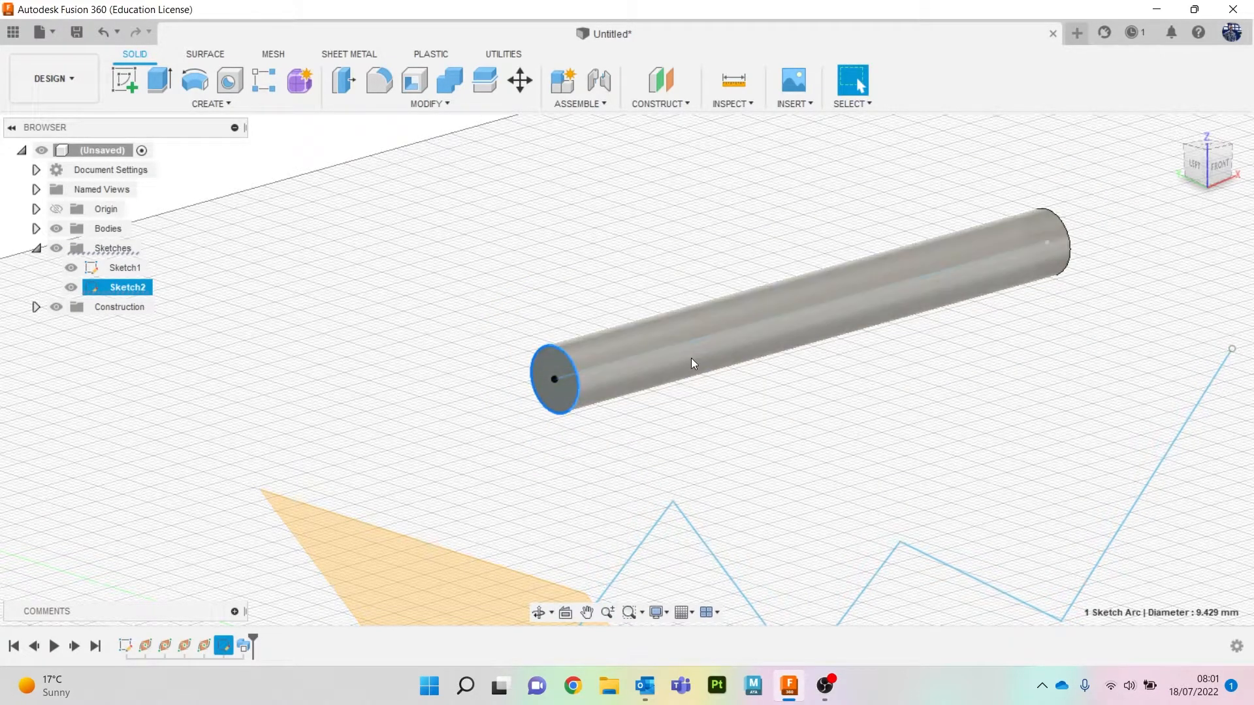
Edit the straight line's profile sketch and delete its circle
right_click(225, 648)
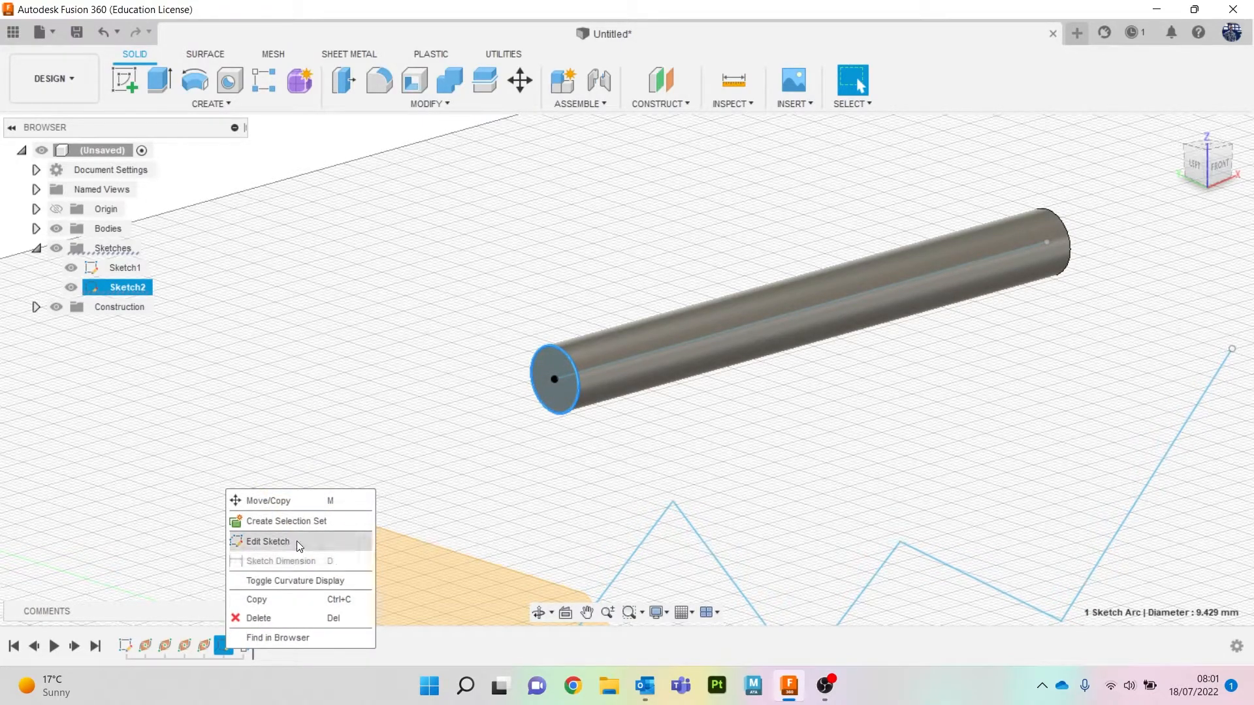
click(296, 541)
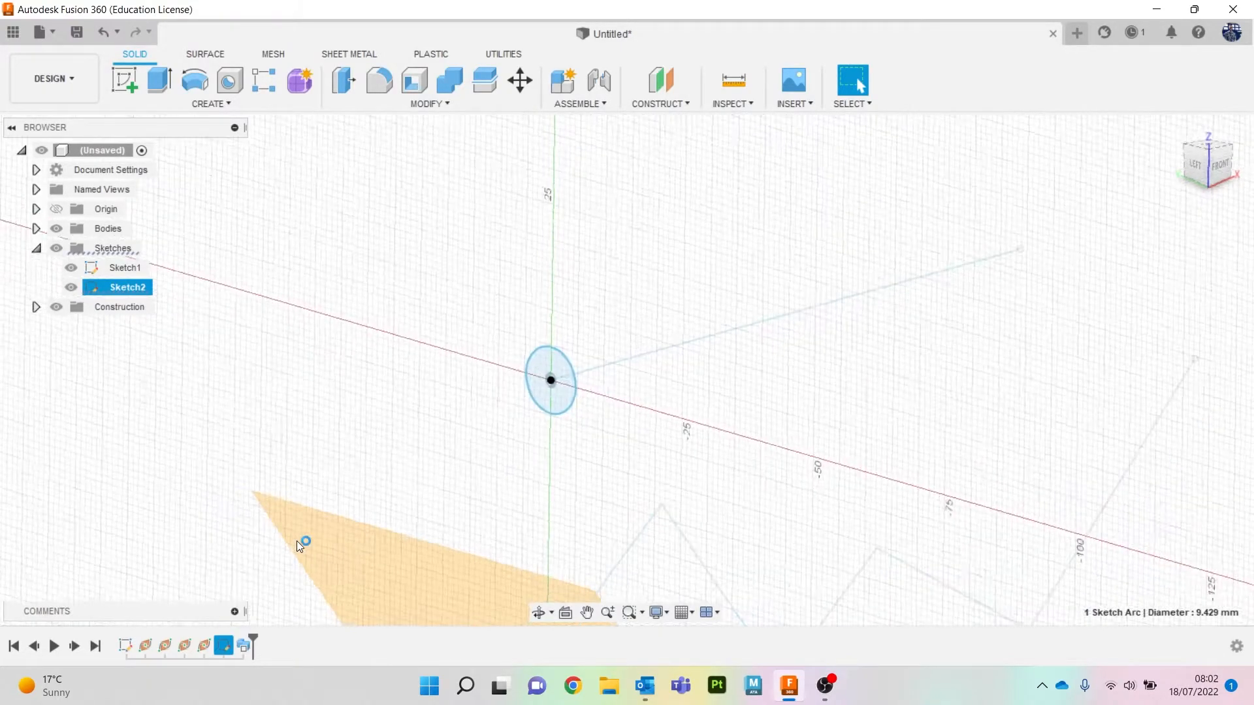
click(540, 374)
key(Delete)
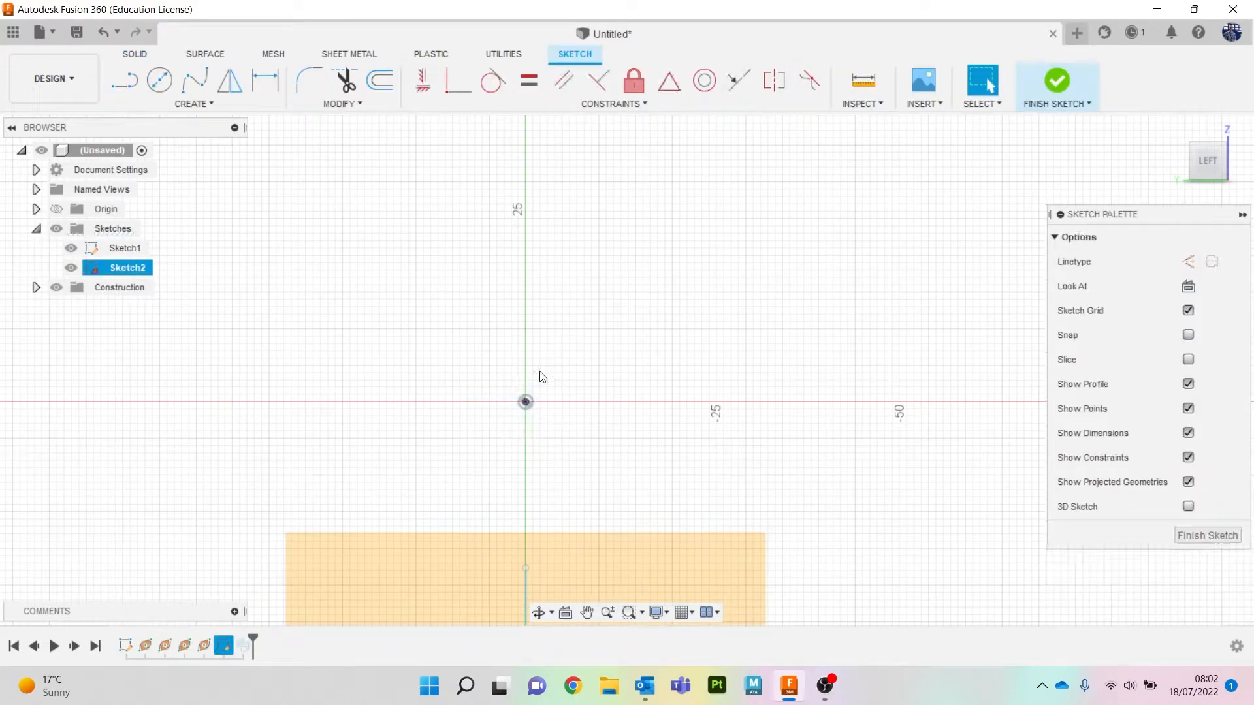
Sketch a centre rectangle about 17.4 by 8.7 mm on the straight line's left endpoint and finish the sketch
click(192, 103)
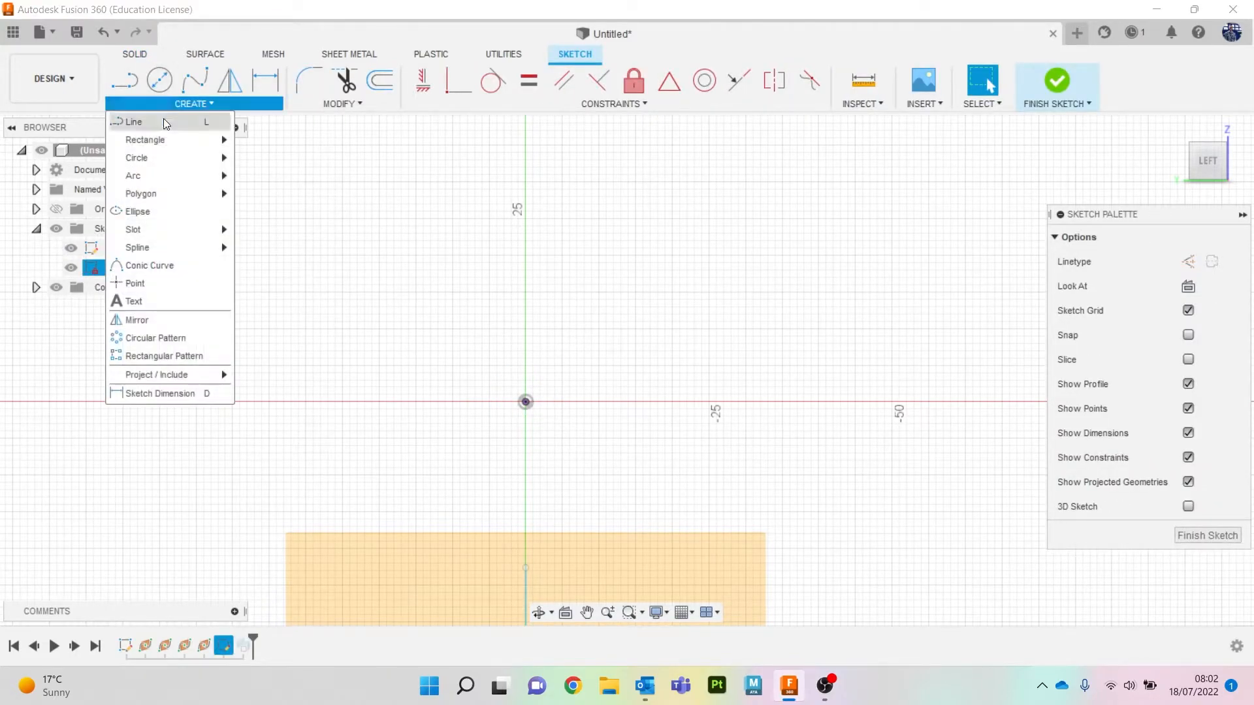
mouse_move(171, 138)
click(279, 172)
click(525, 402)
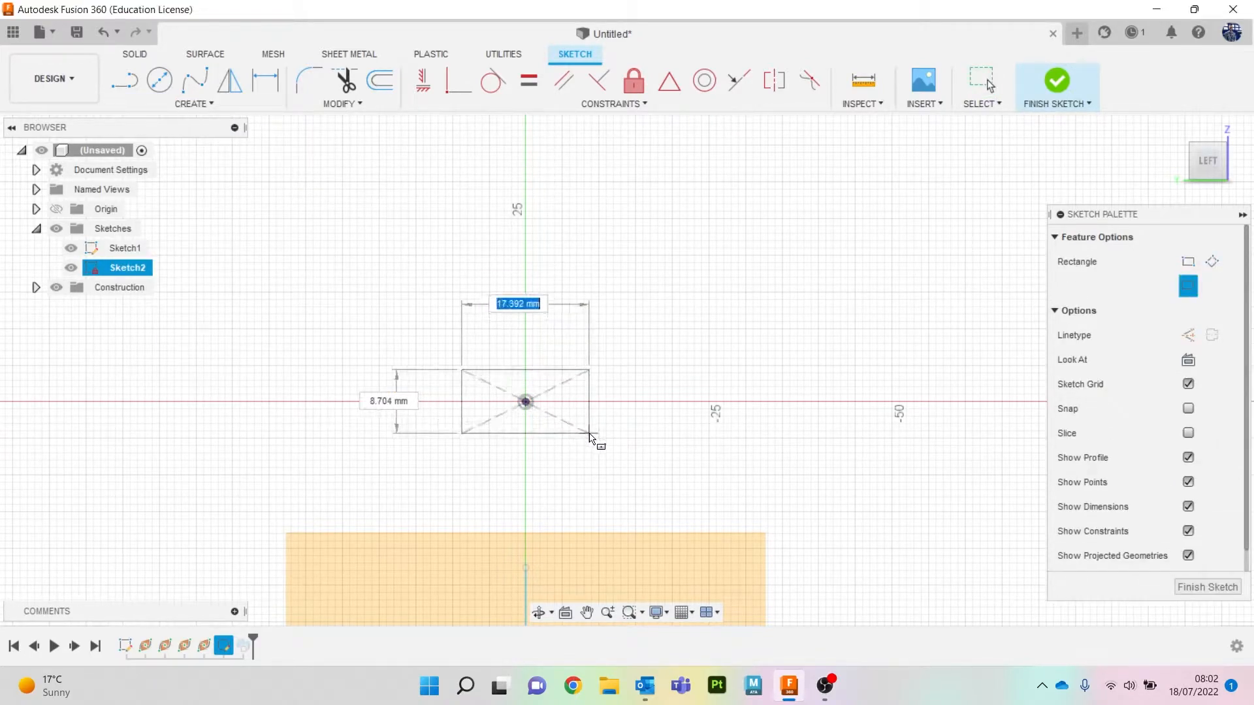
click(590, 433)
click(1058, 81)
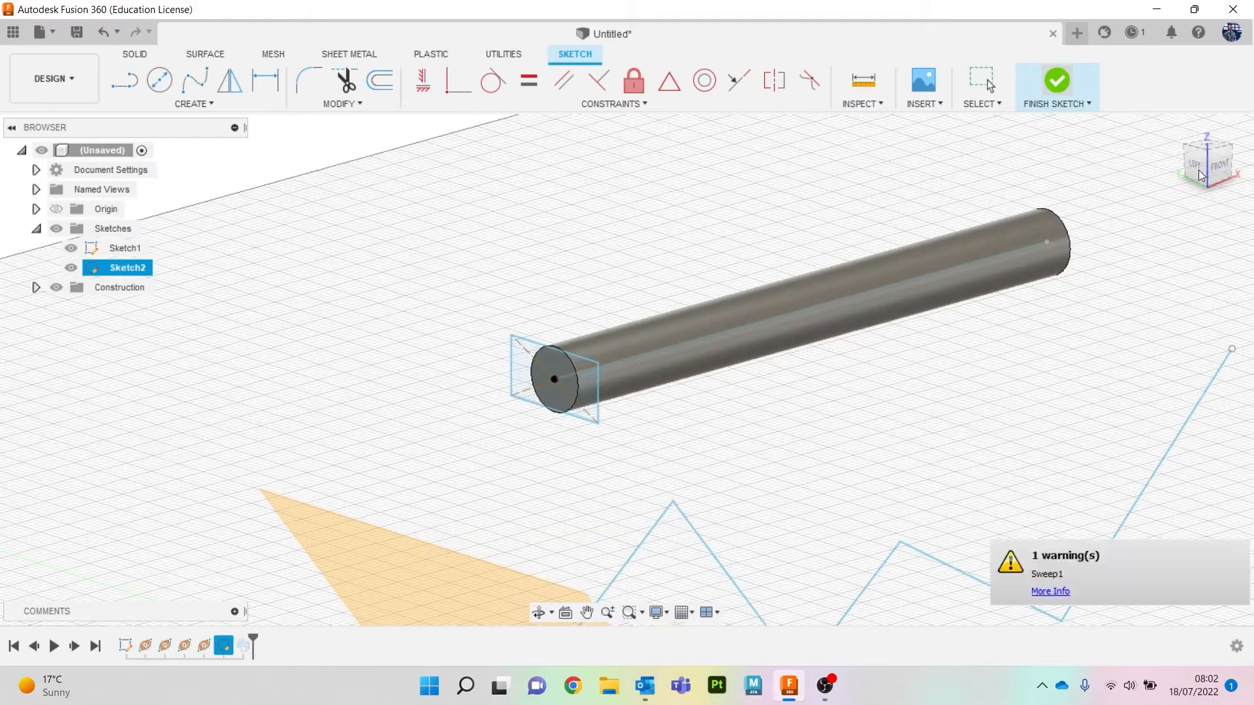
right_click(249, 648)
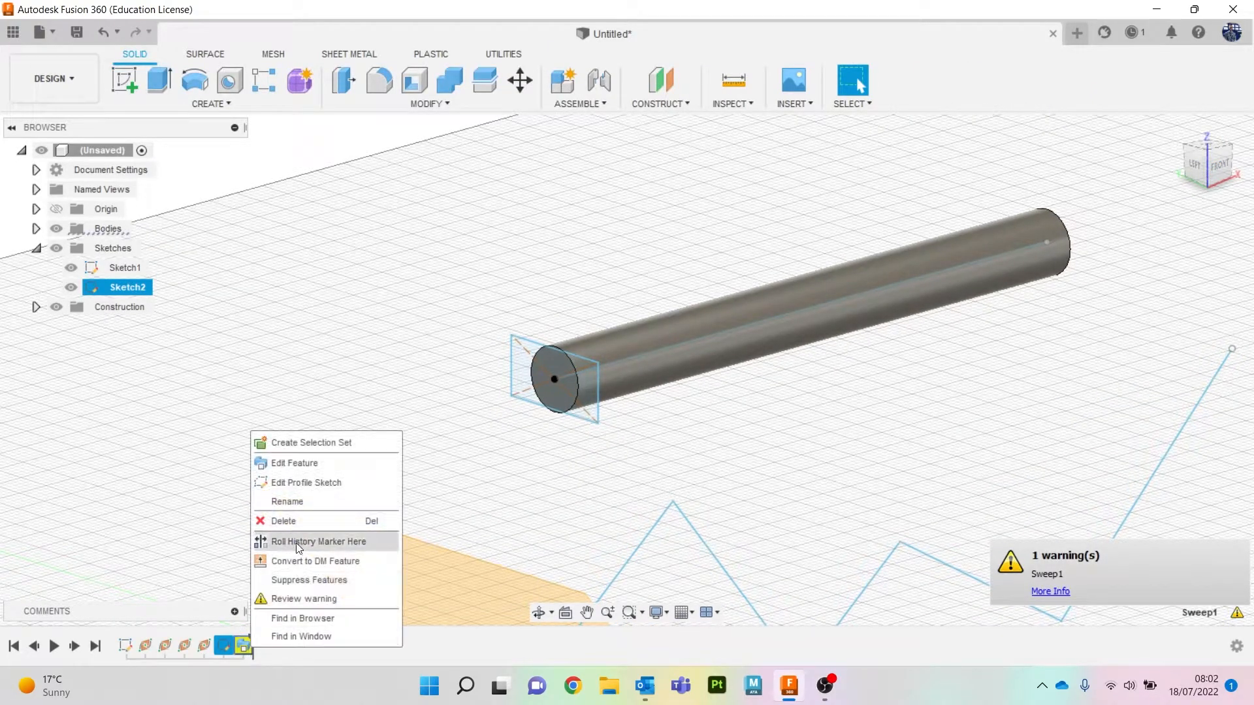
click(322, 460)
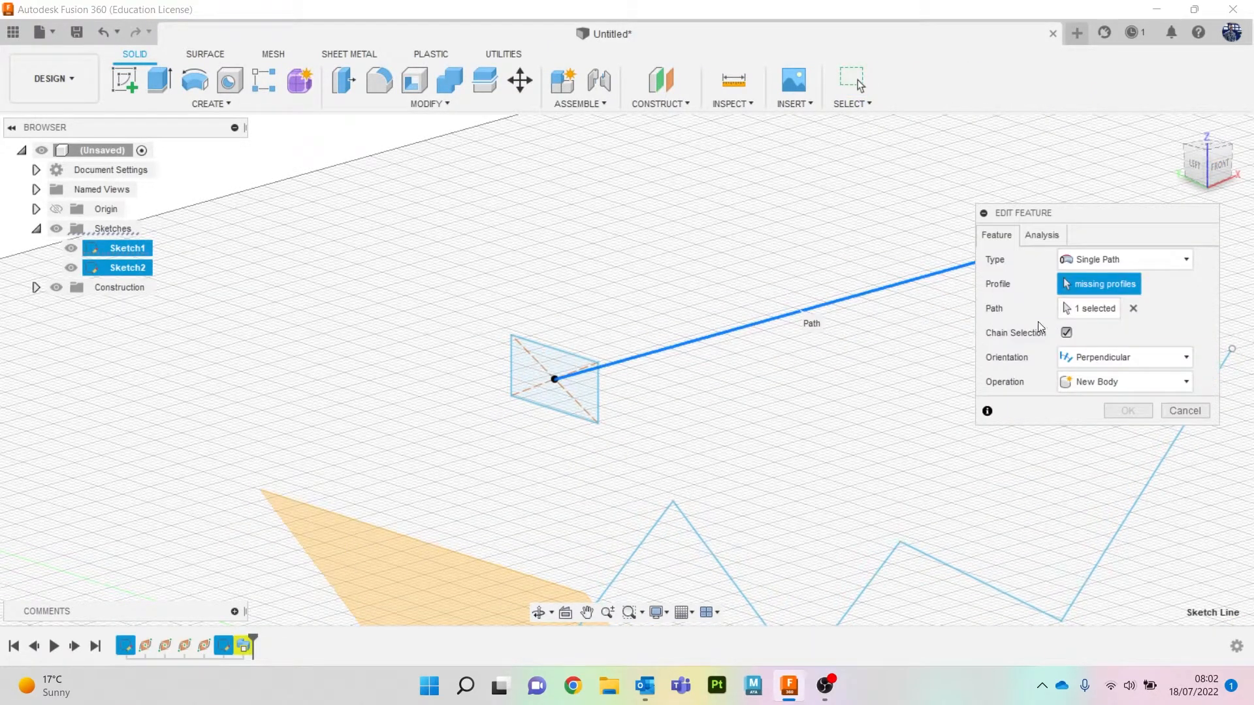
click(1134, 309)
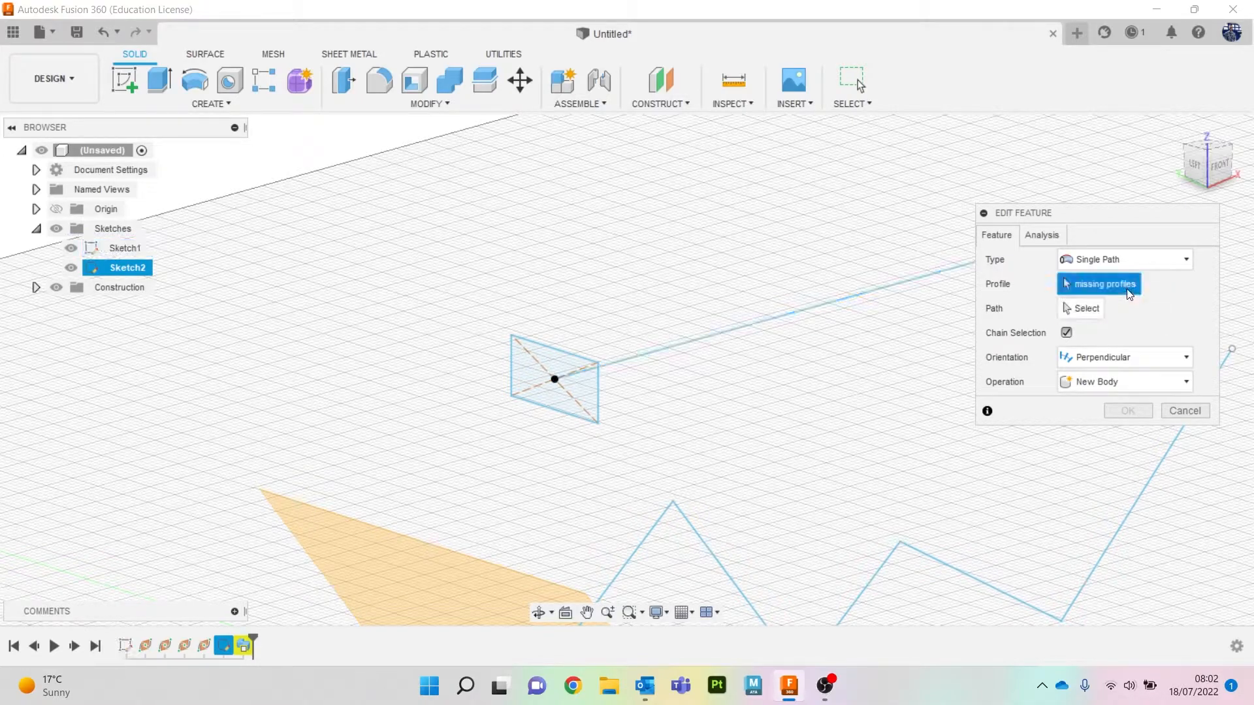
click(1176, 410)
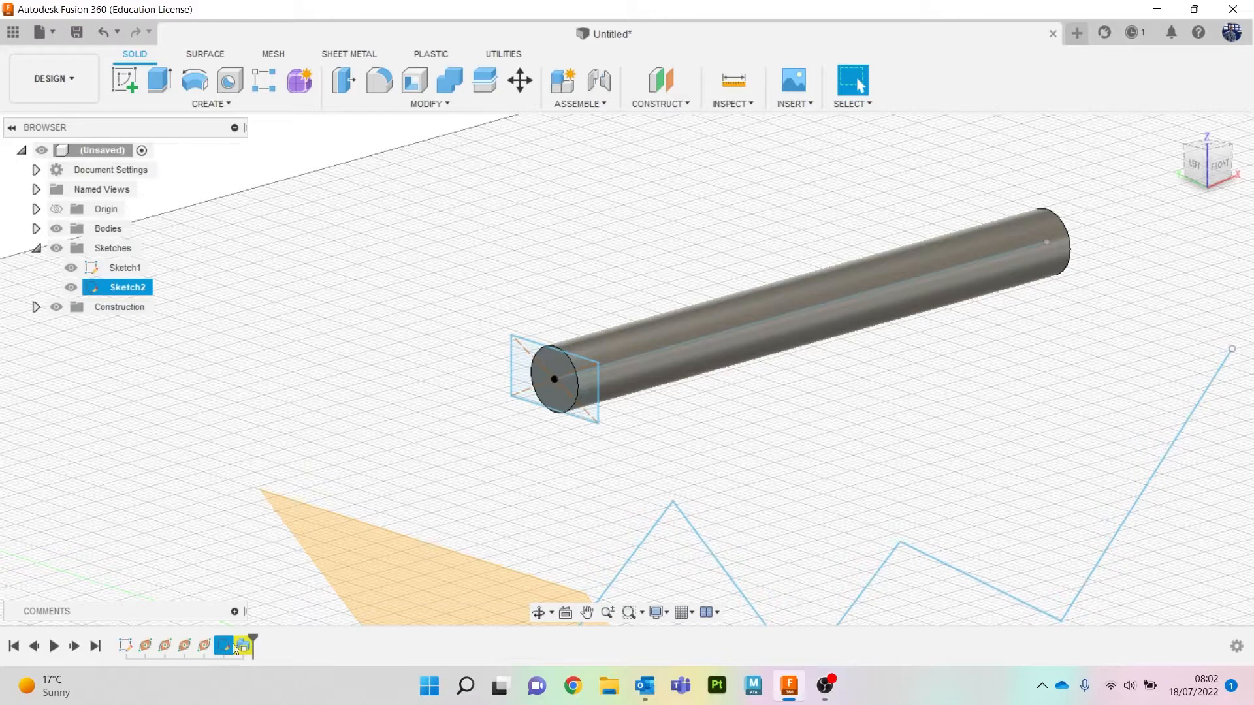
Delete the circular sweep and sweep the rectangle along the straight line as a new body with perpendicular orientation
right_click(245, 647)
click(312, 522)
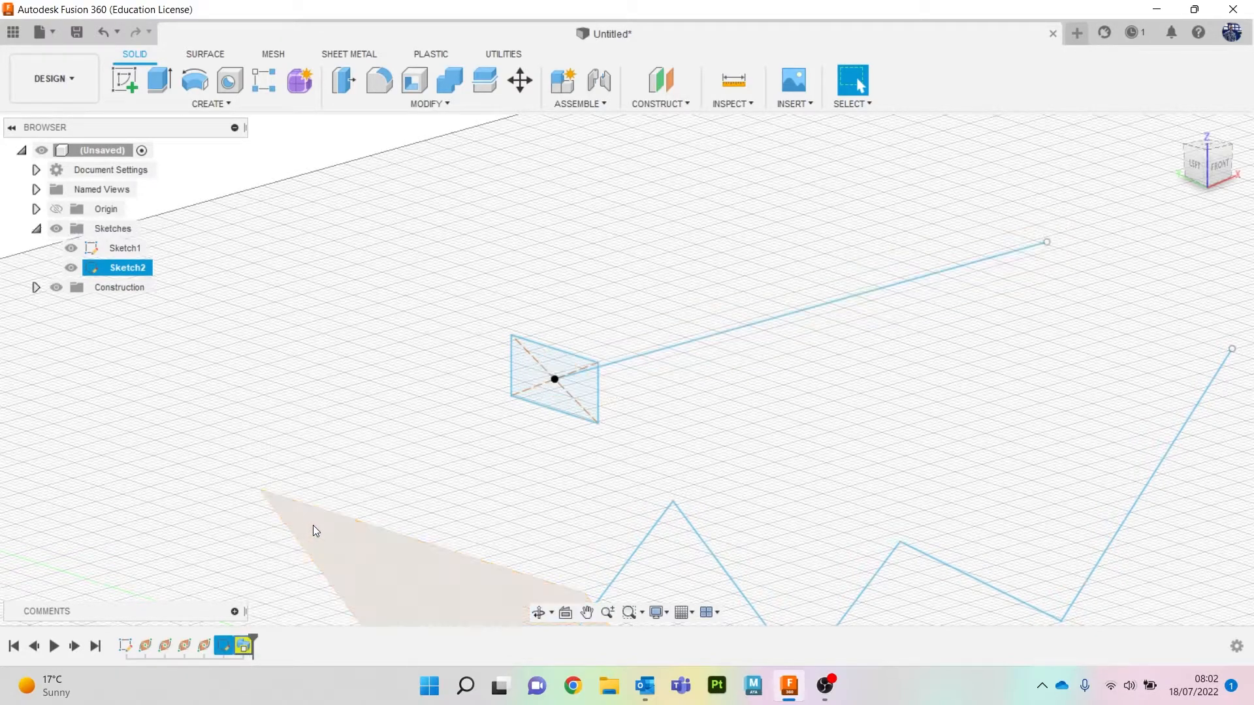
click(225, 105)
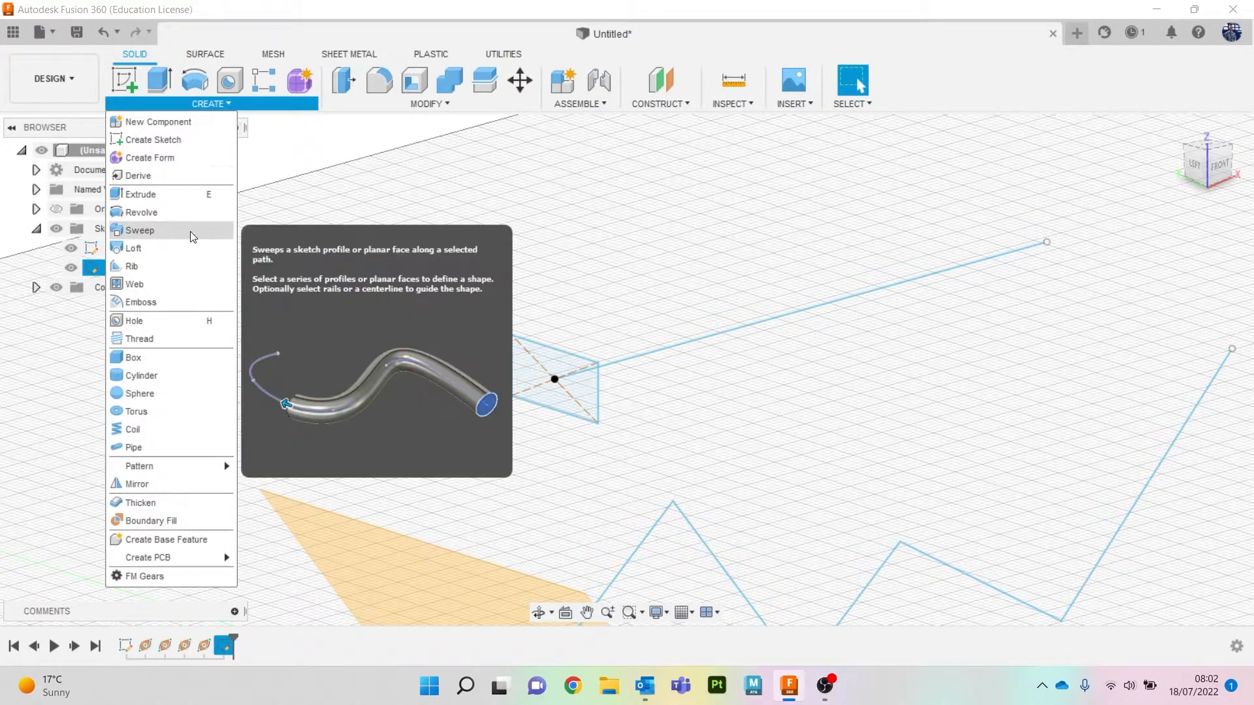
click(233, 230)
click(566, 392)
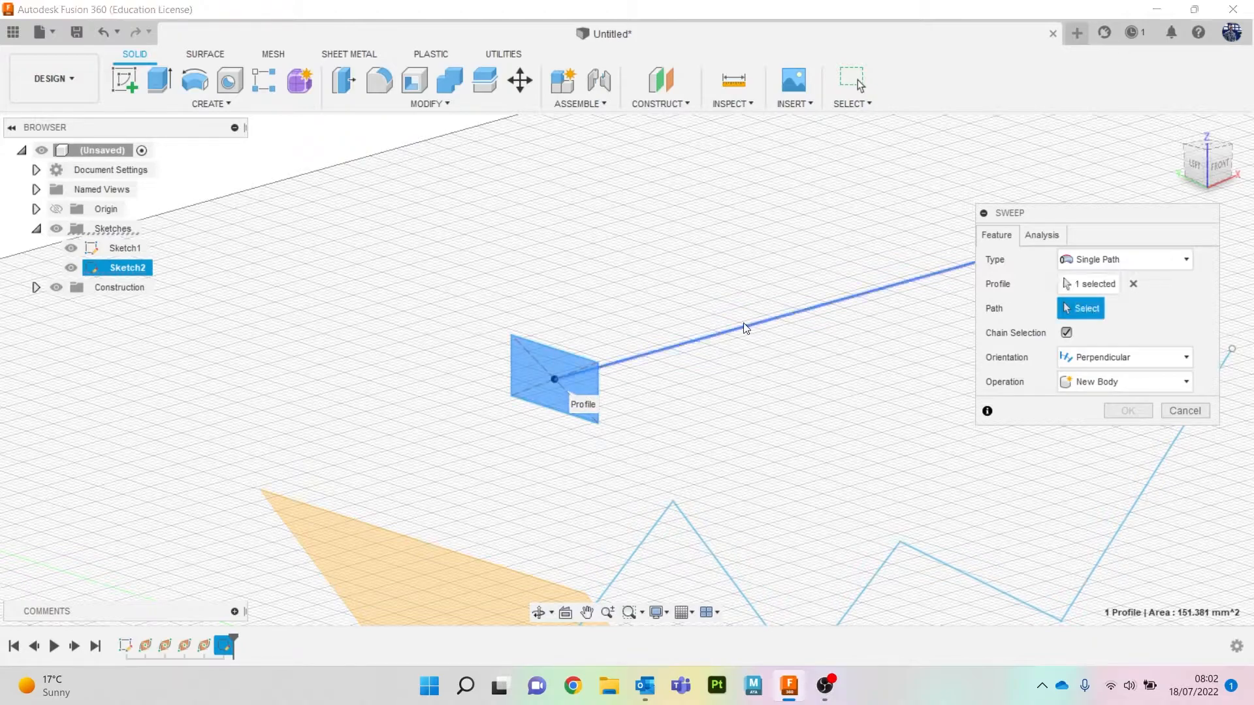
click(730, 332)
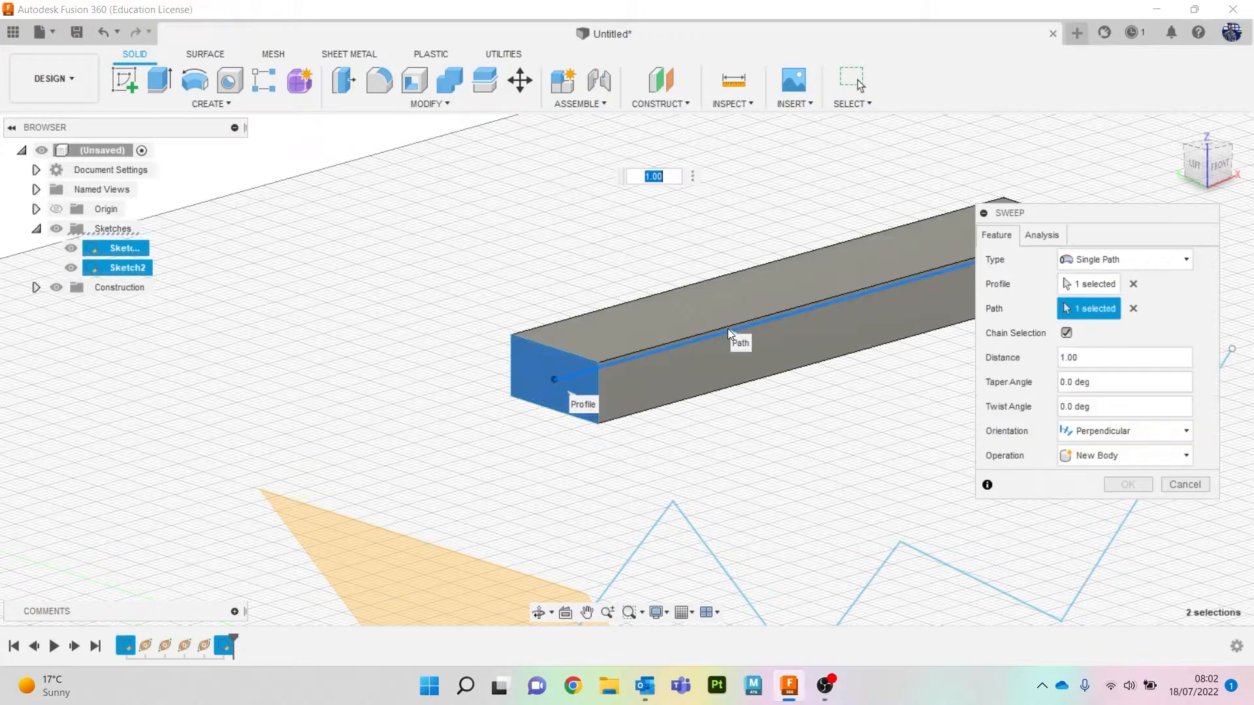
click(1105, 481)
click(583, 366)
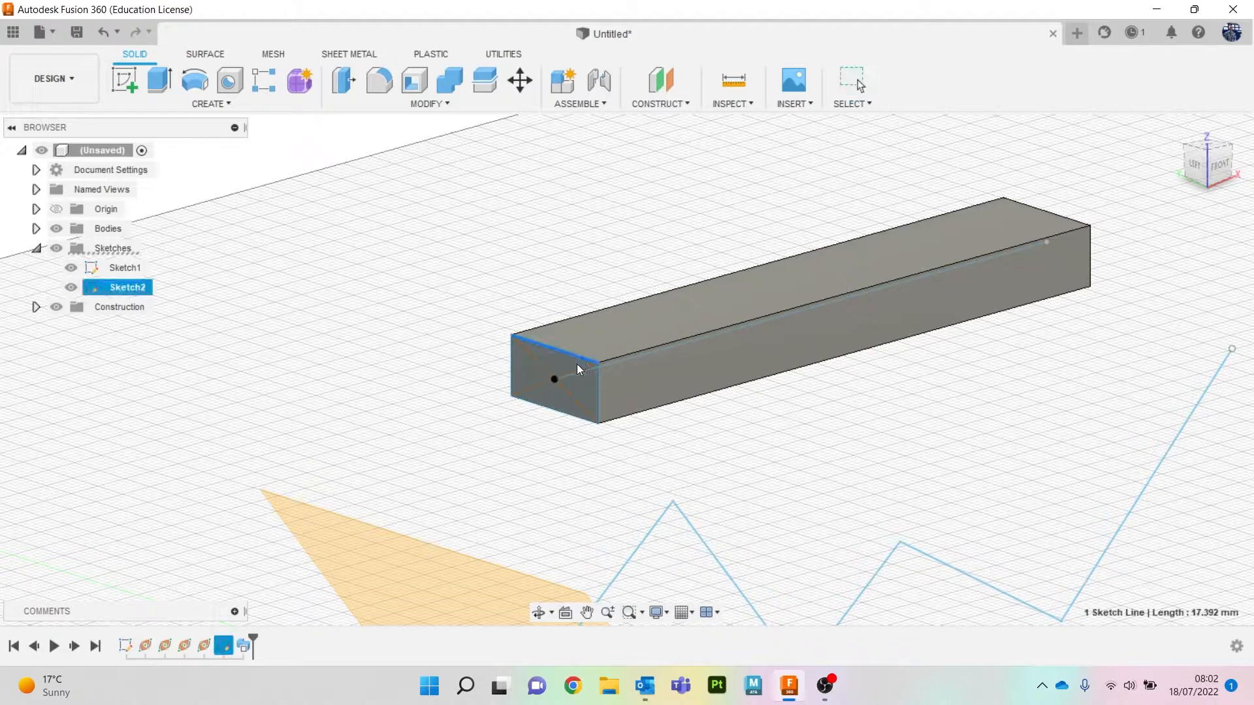
double_click(597, 386)
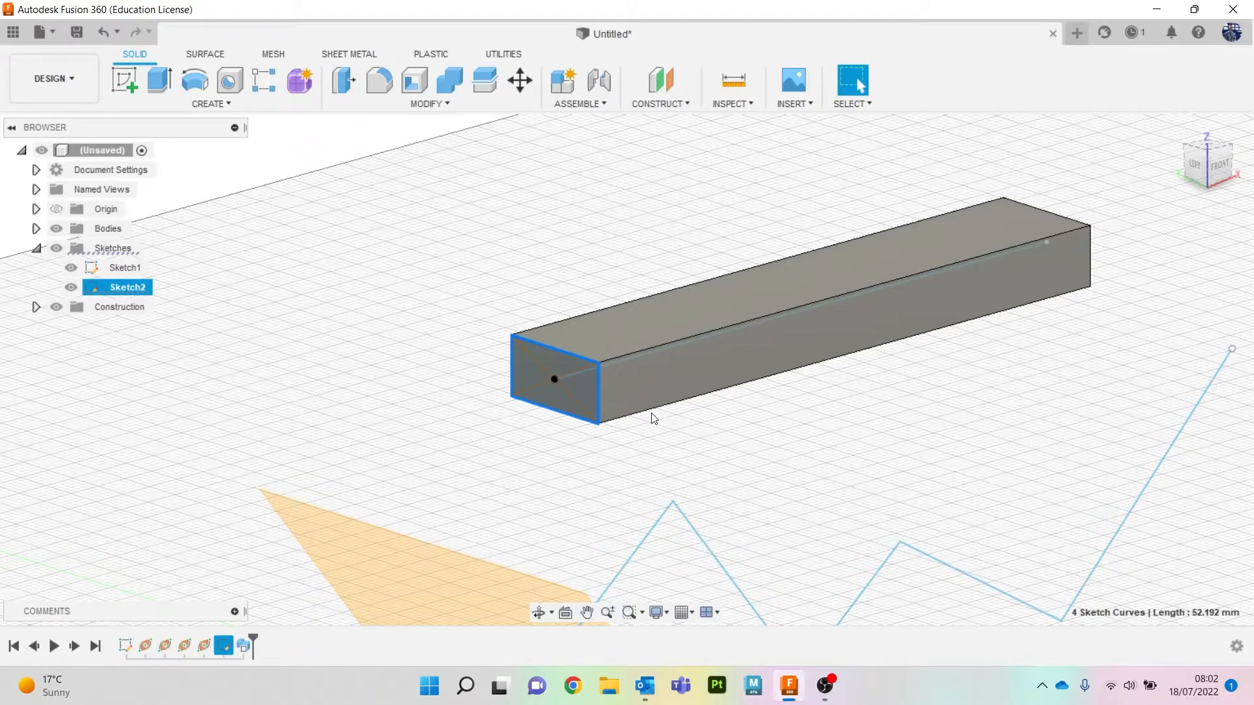
scroll(555, 423, down, 2)
scroll(558, 409, up, 5)
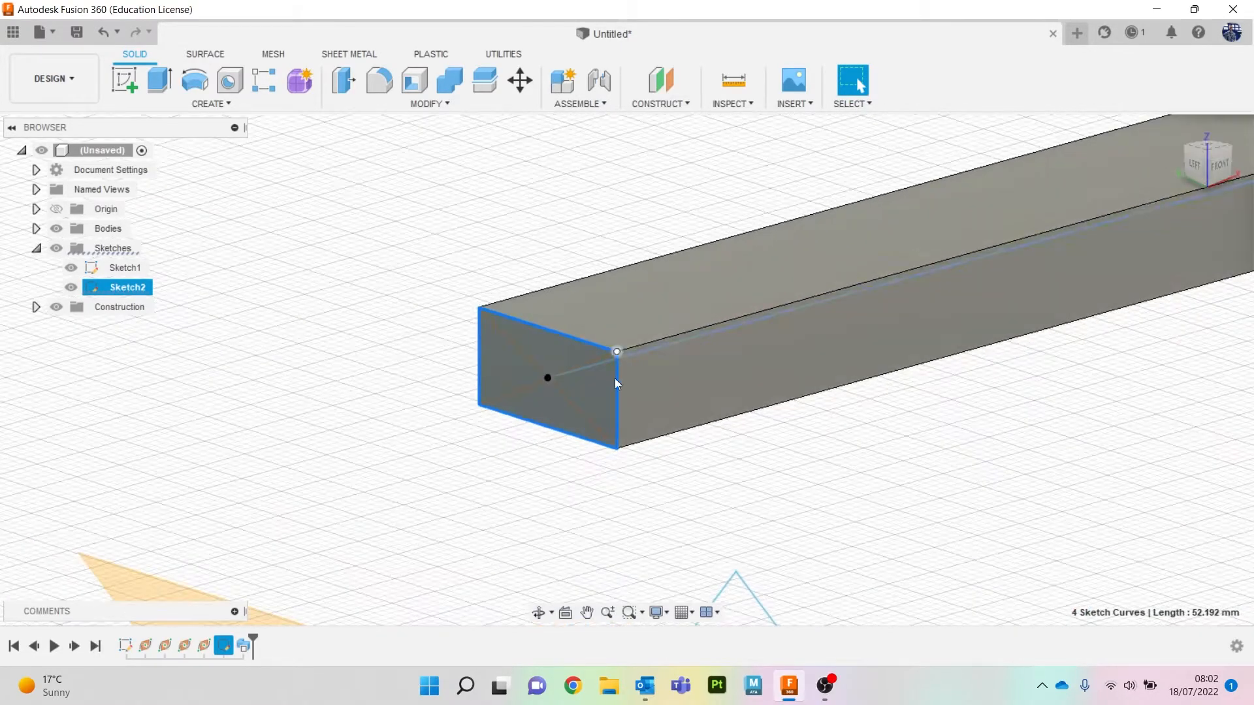
scroll(617, 384, down, 5)
middle_drag(516, 506, 384, 302)
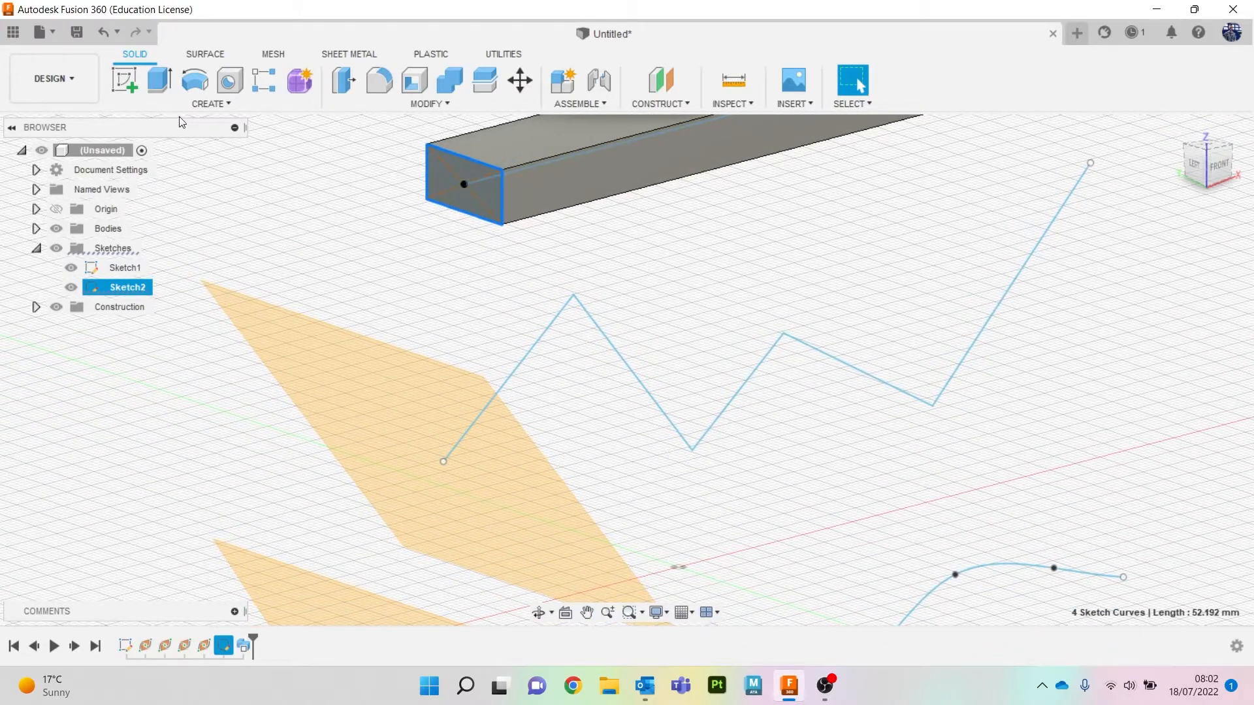
click(351, 354)
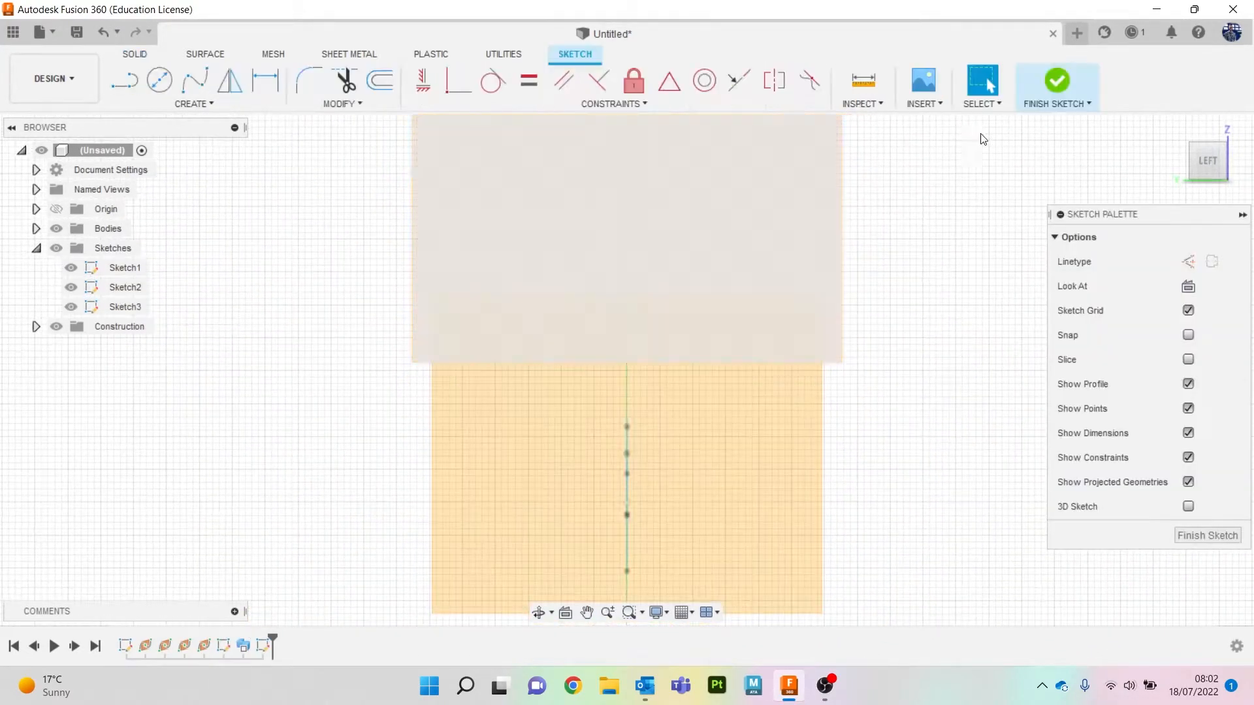
click(1060, 73)
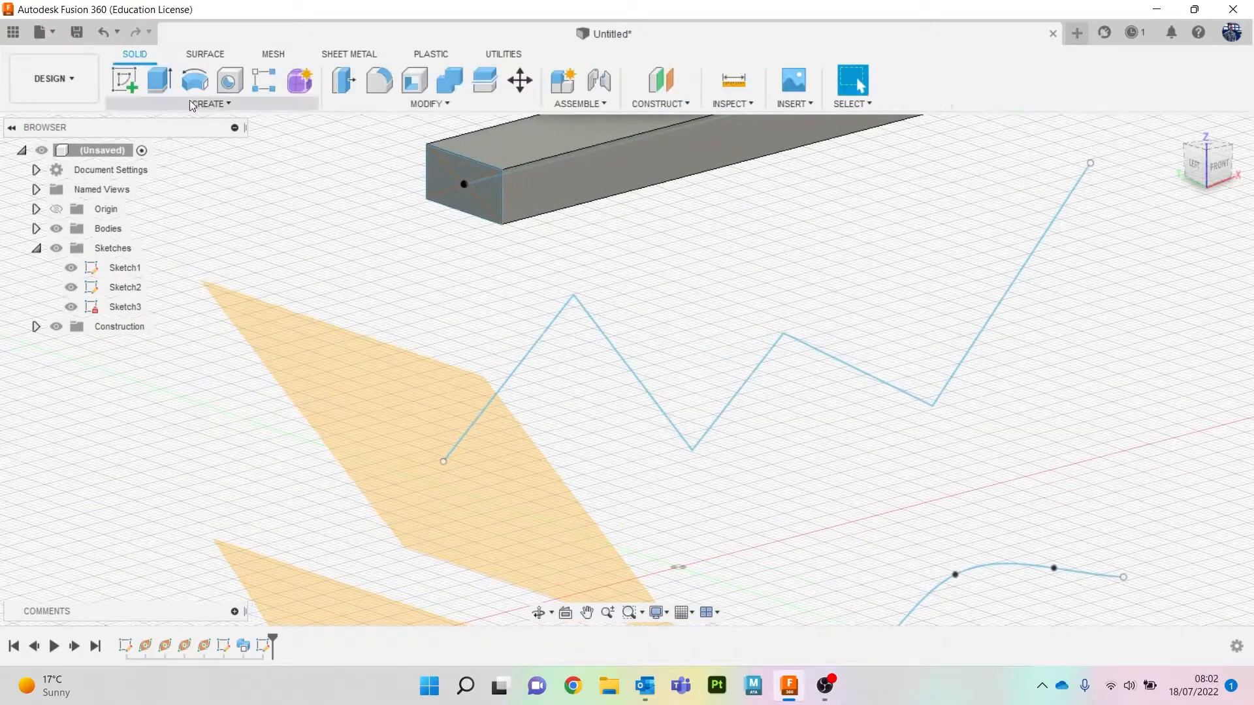
Sketch a circle centred on the zigzag's left endpoint, on the plane at the start of that path, and finish the sketch
click(132, 89)
click(318, 349)
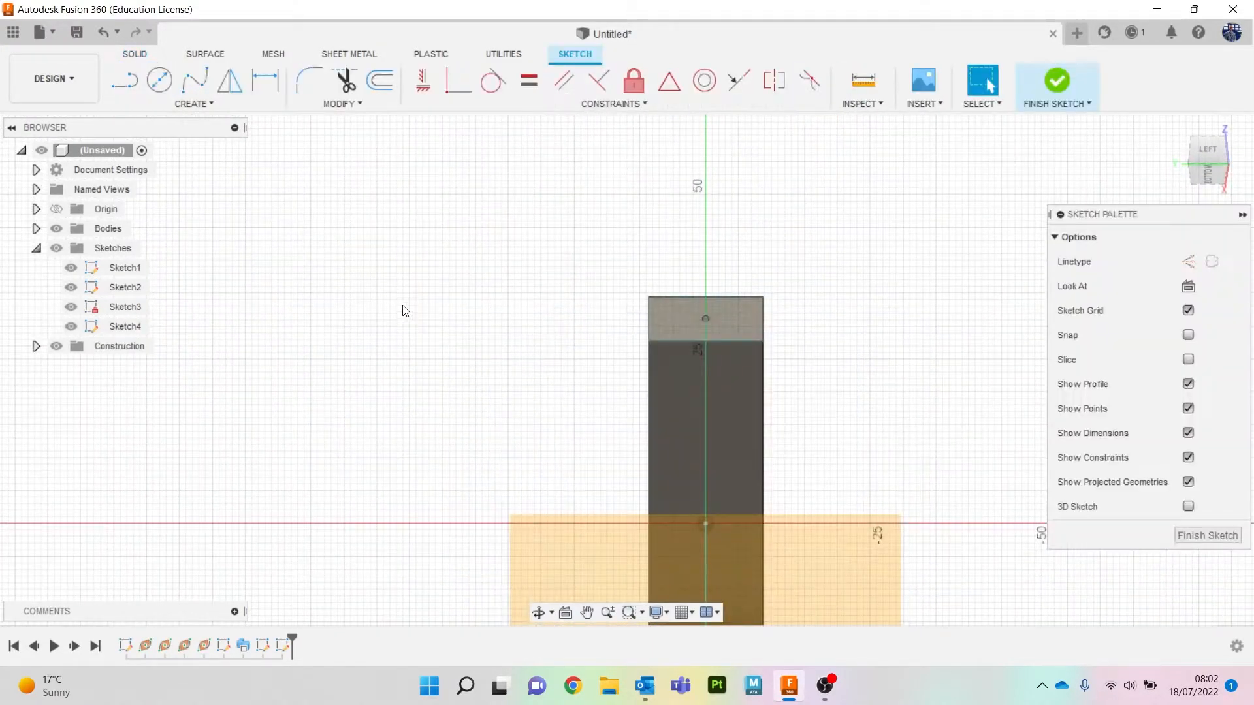
click(158, 81)
click(705, 523)
click(744, 552)
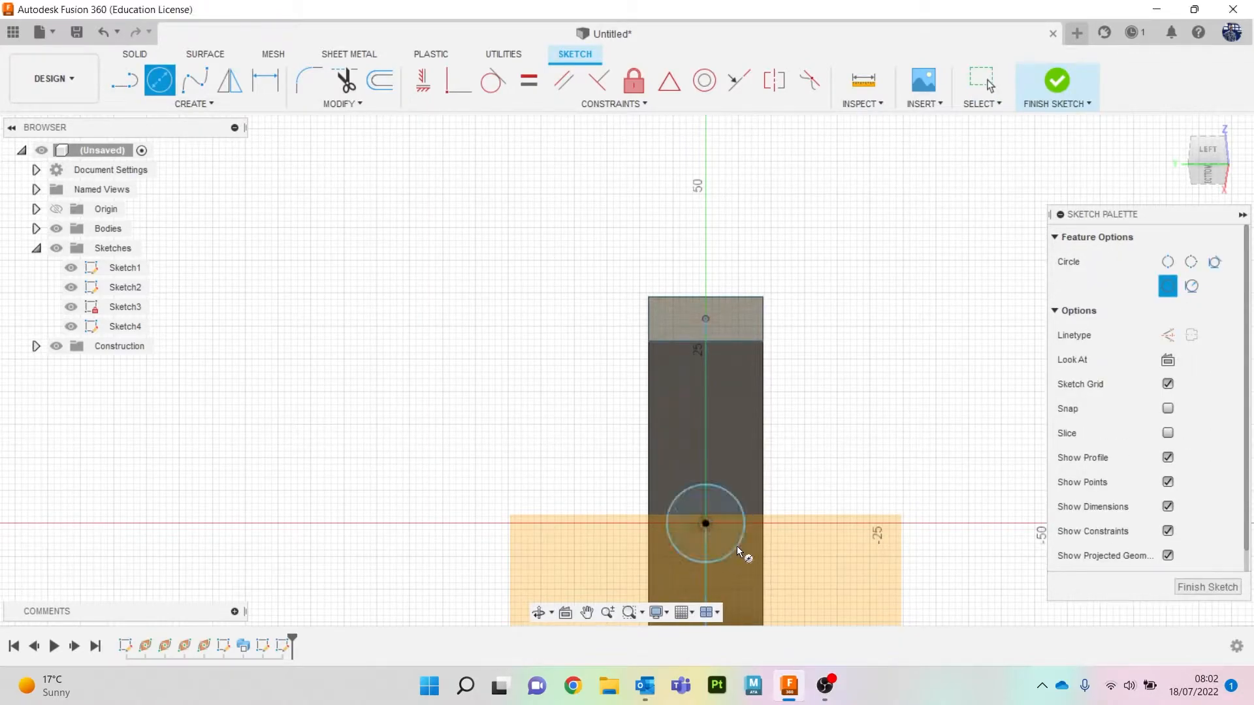
shift+middle_drag(1070, 81, 1153, 145)
click(1156, 141)
click(1057, 81)
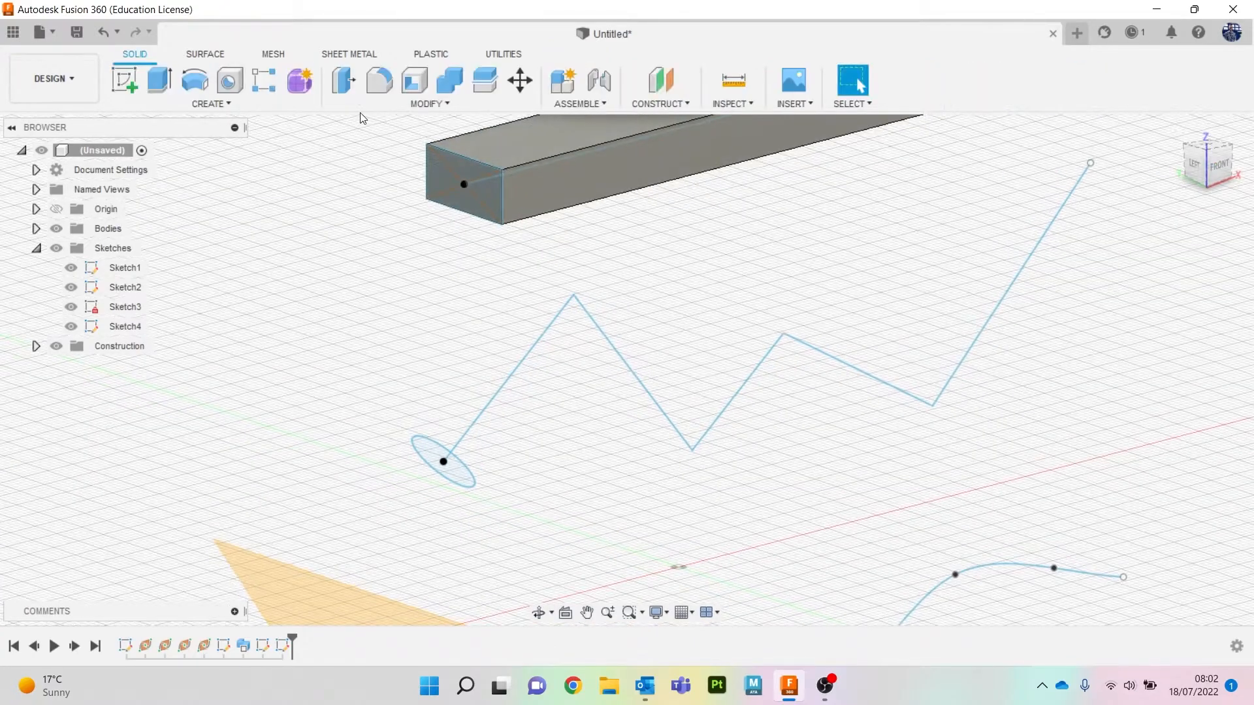
Set up a single-path sweep with the circle as profile and the zigzag line as path
click(225, 102)
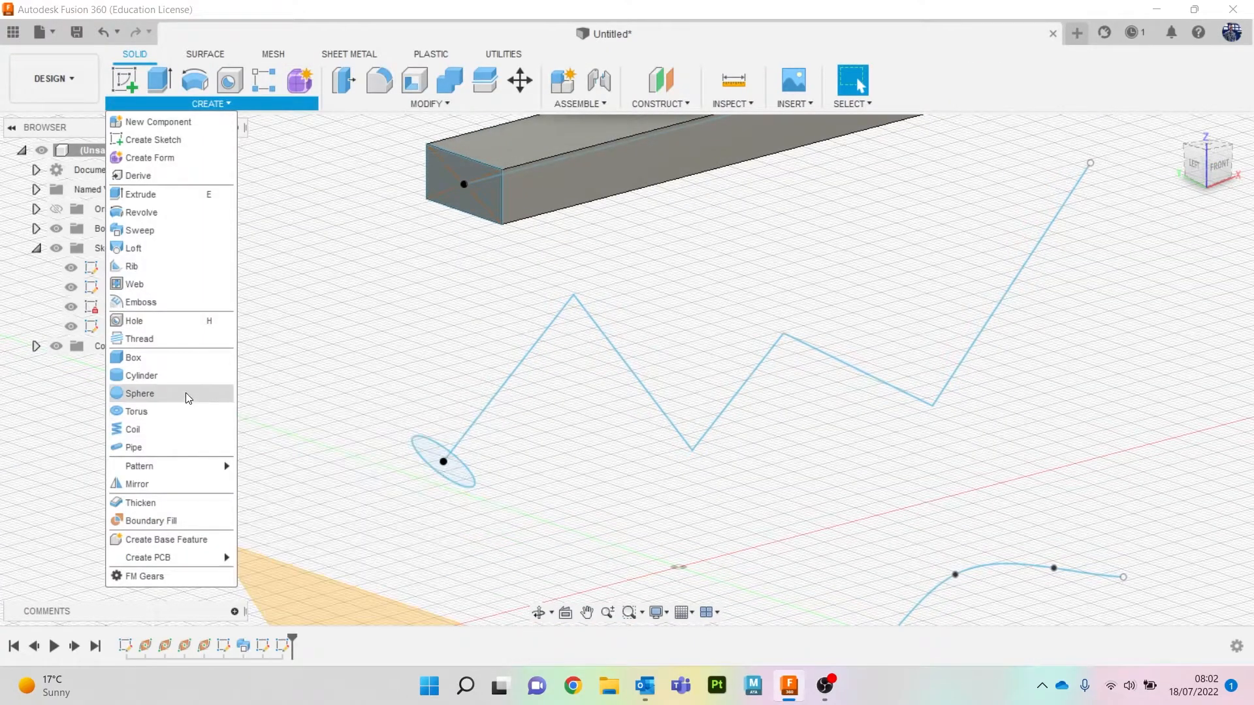
click(179, 235)
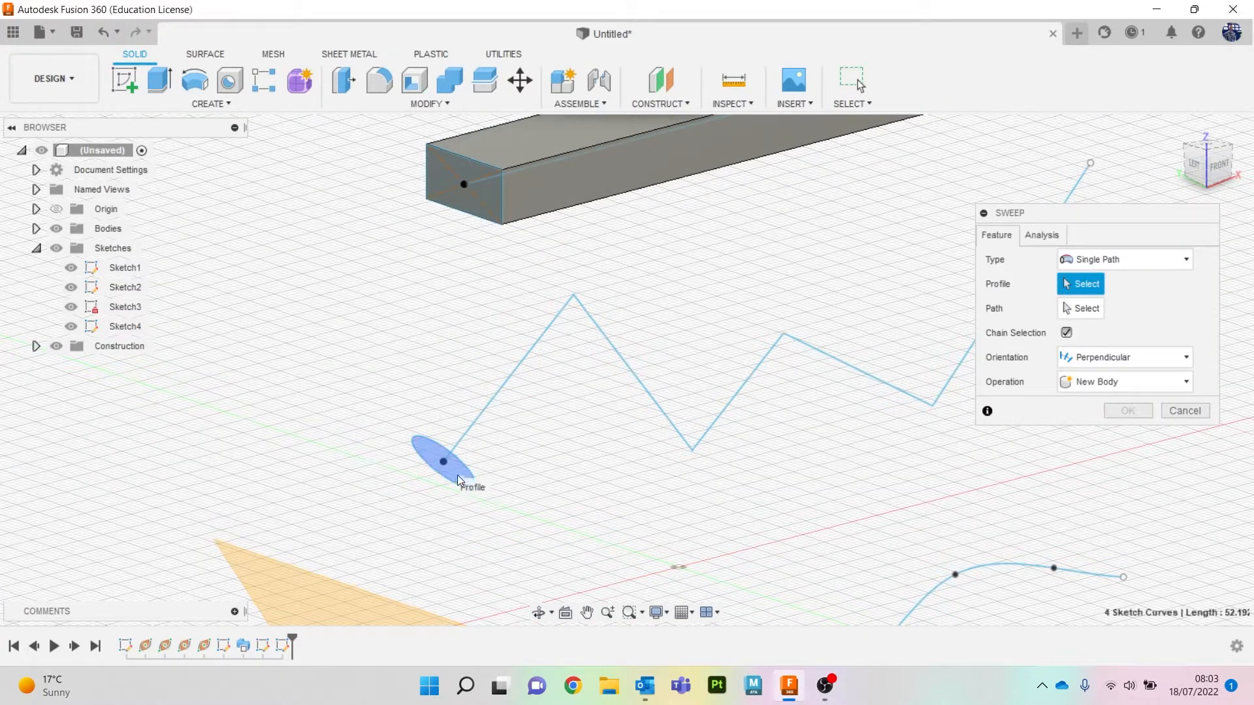
click(458, 475)
click(1065, 310)
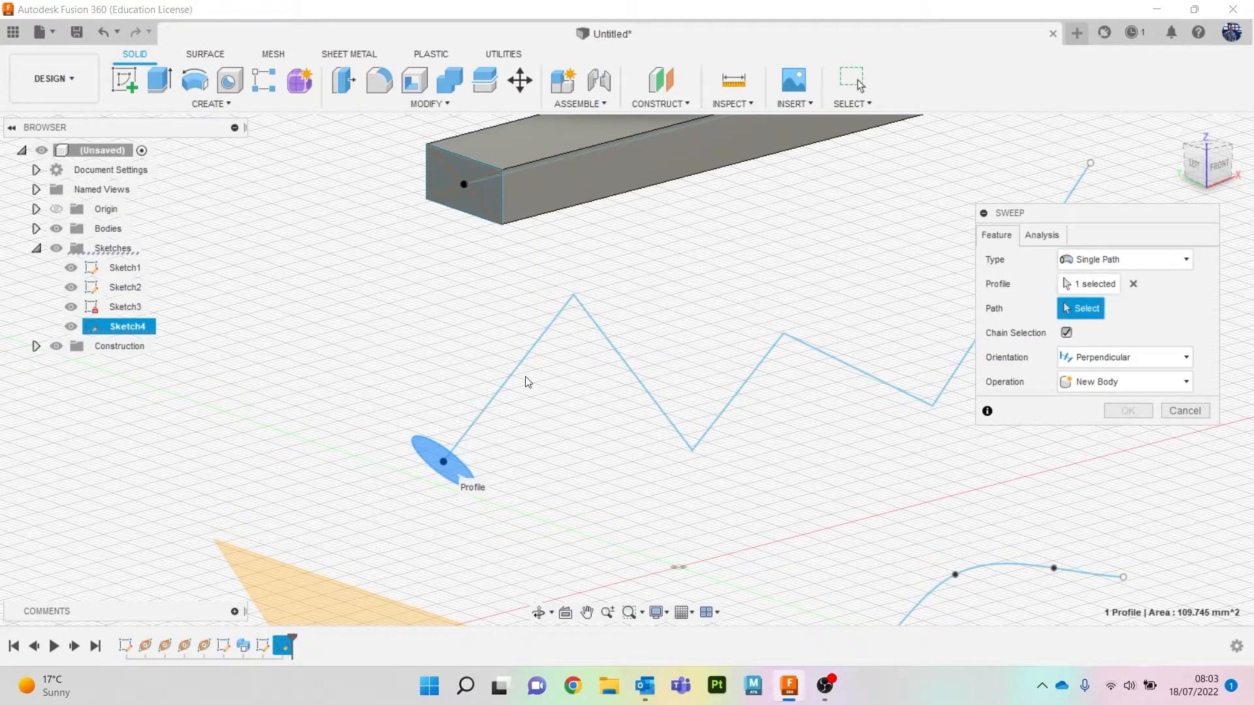
click(508, 377)
shift+middle_drag(627, 371, 637, 392)
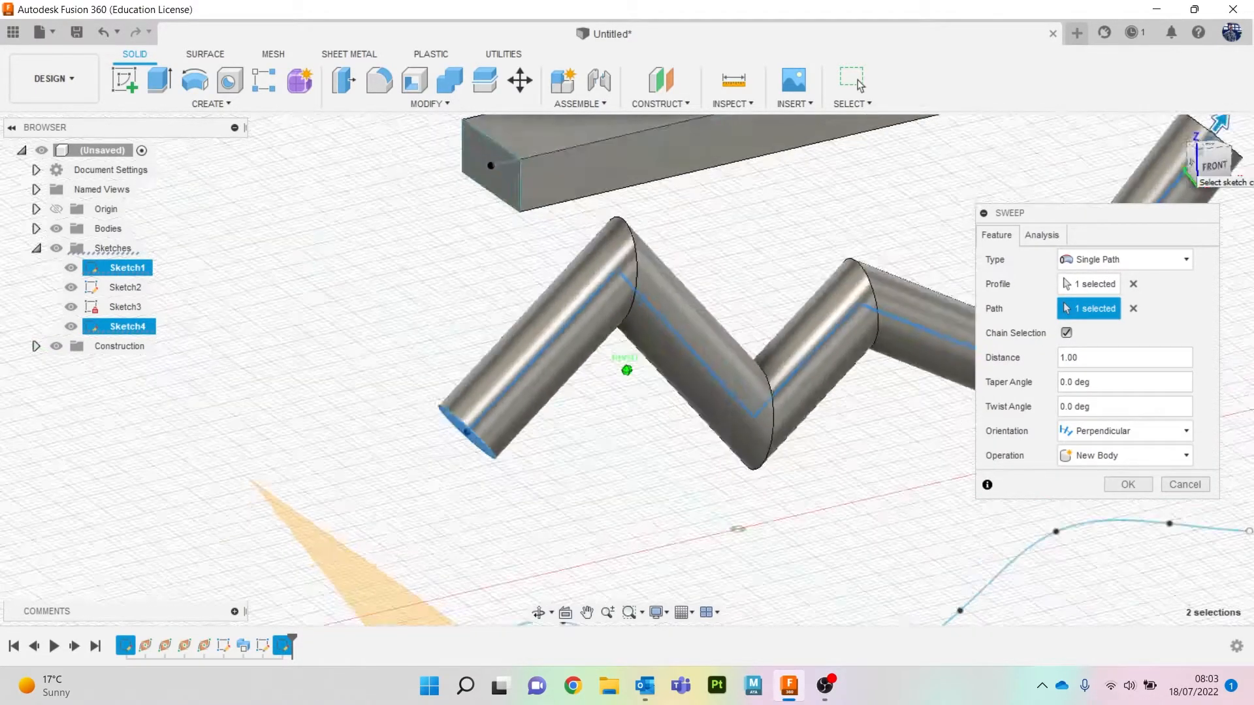
drag(1190, 169, 1174, 159)
middle_drag(782, 277, 687, 263)
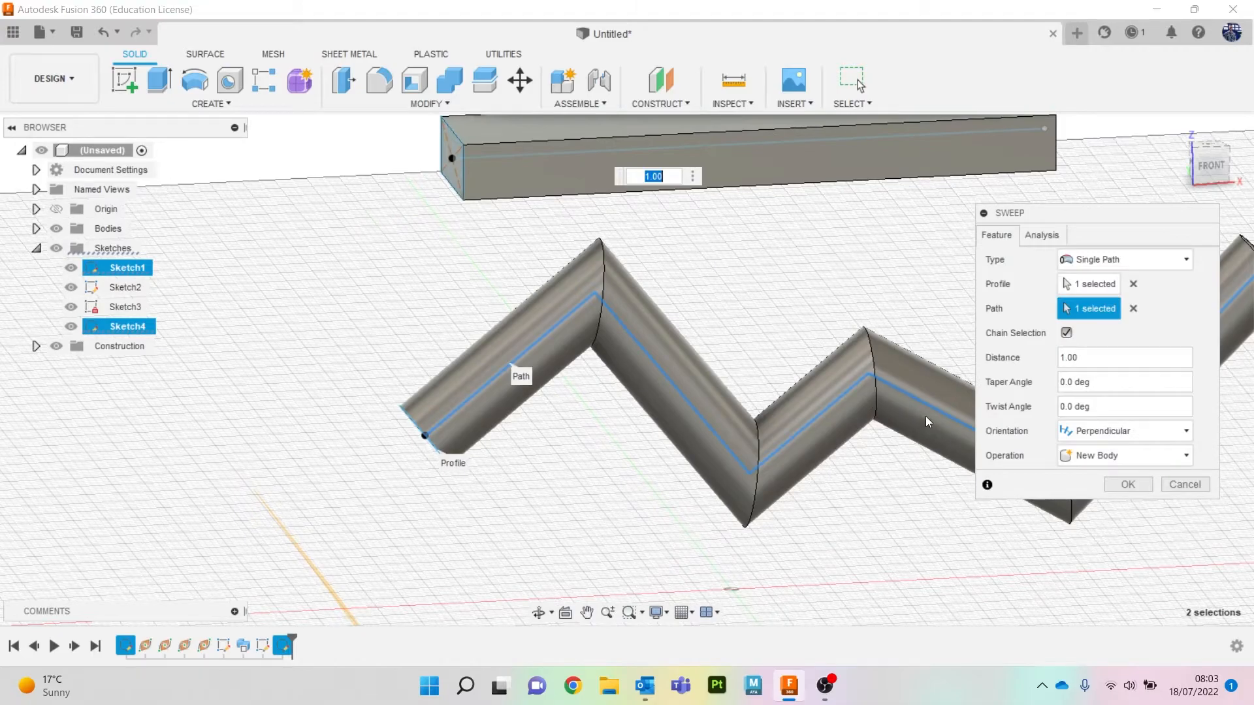
Try the parallel orientation for the zigzag sweep and inspect the preview along the whole path
click(1111, 428)
click(1113, 469)
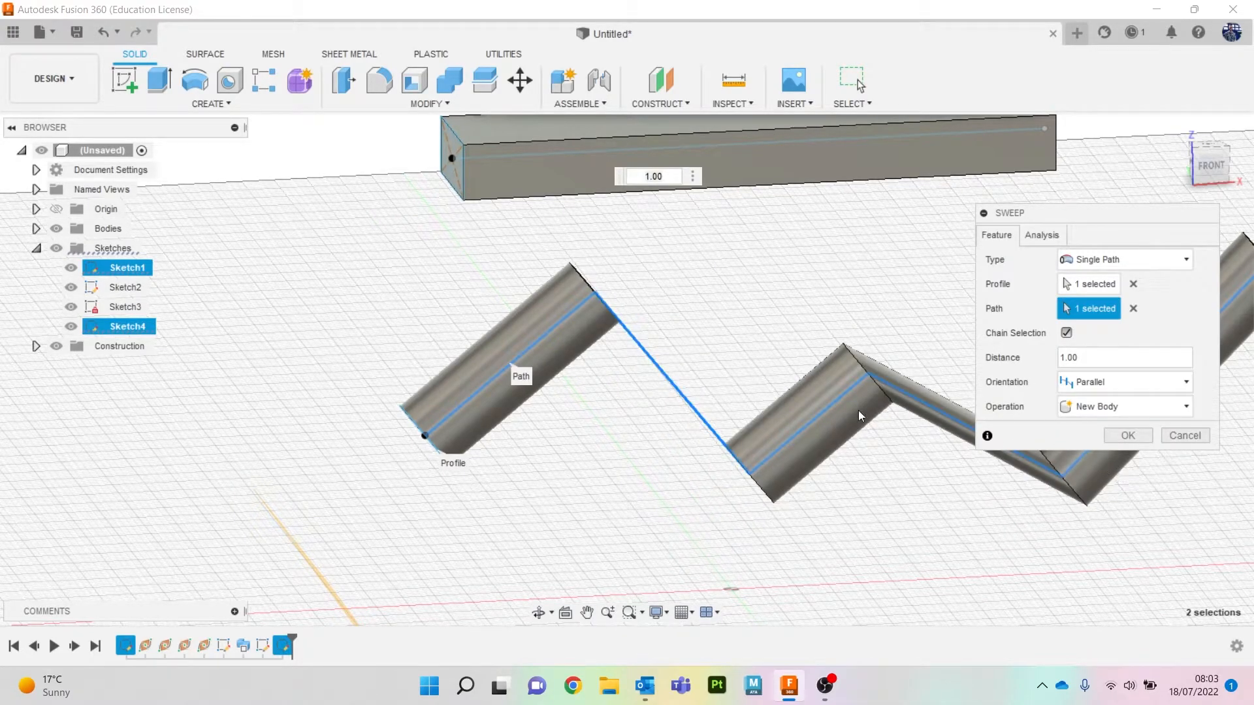
middle_drag(758, 411, 683, 395)
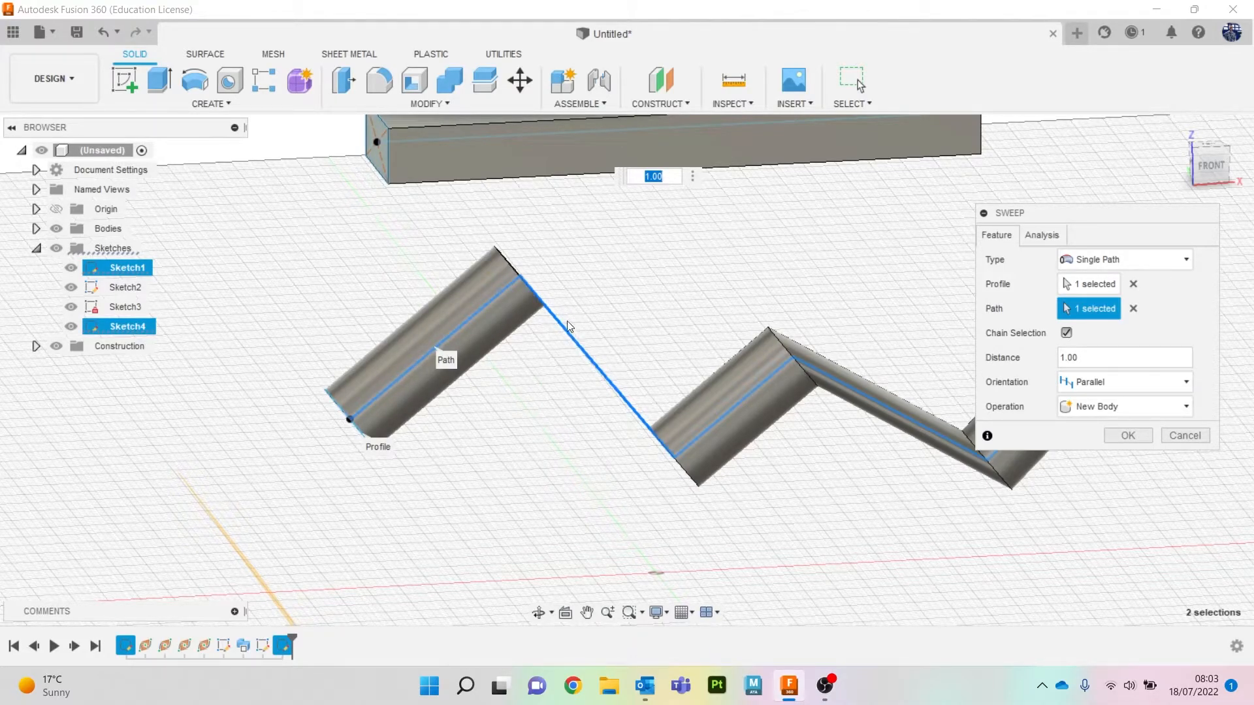
middle_drag(906, 316, 732, 295)
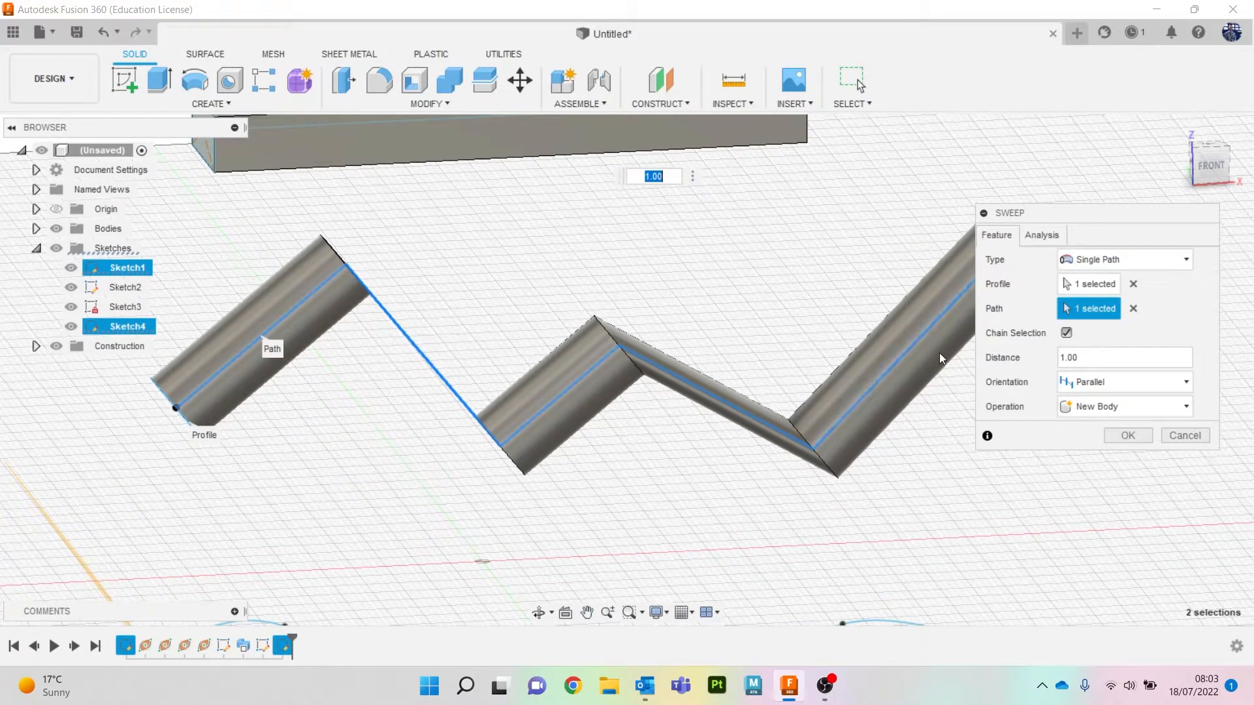
Set the sweep orientation to perpendicular and create the zigzag tube as a new body
click(1122, 382)
click(1103, 401)
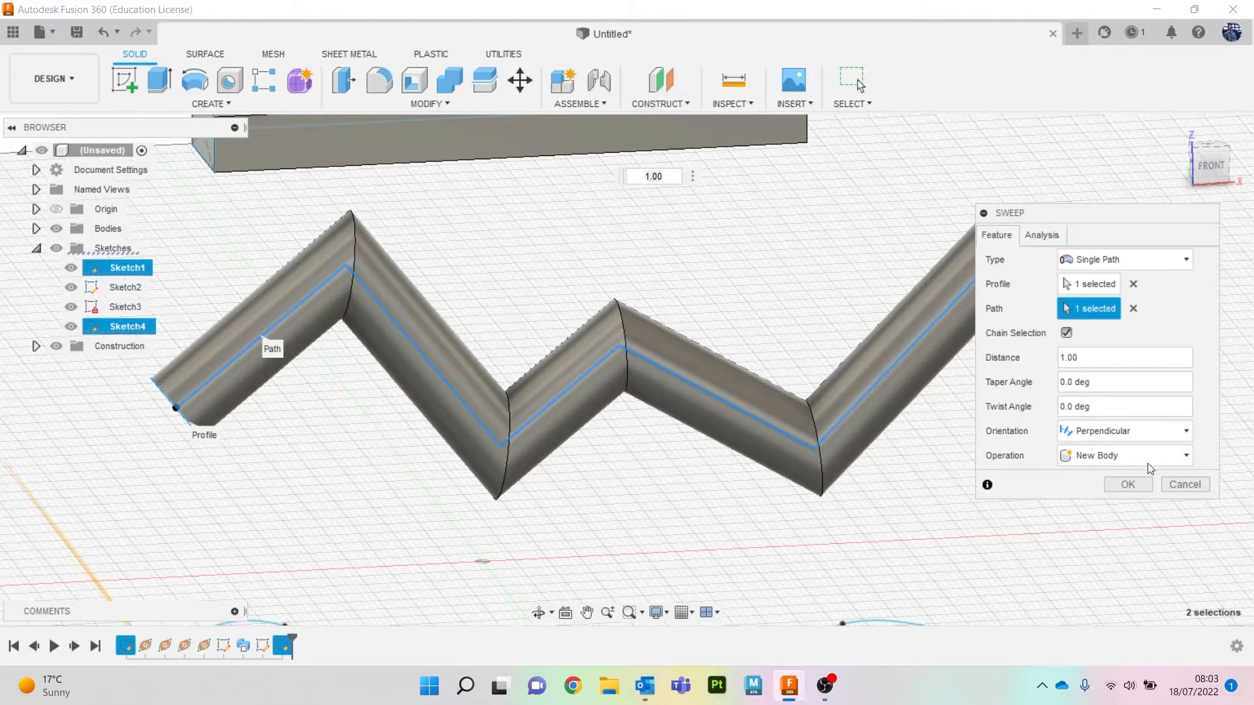
click(1129, 487)
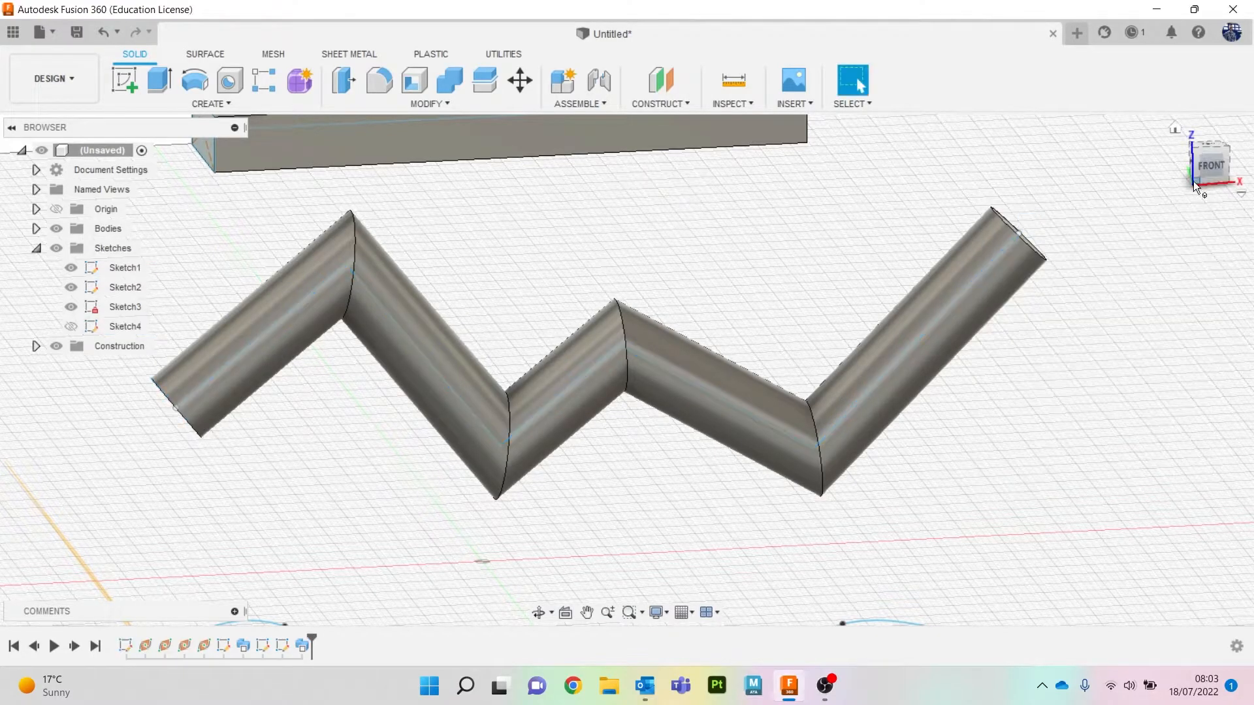
Show the zigzag's profile sketch and enlarge its circle to about 60.6 mm in diameter
shift+middle_drag(1134, 366, 1113, 268)
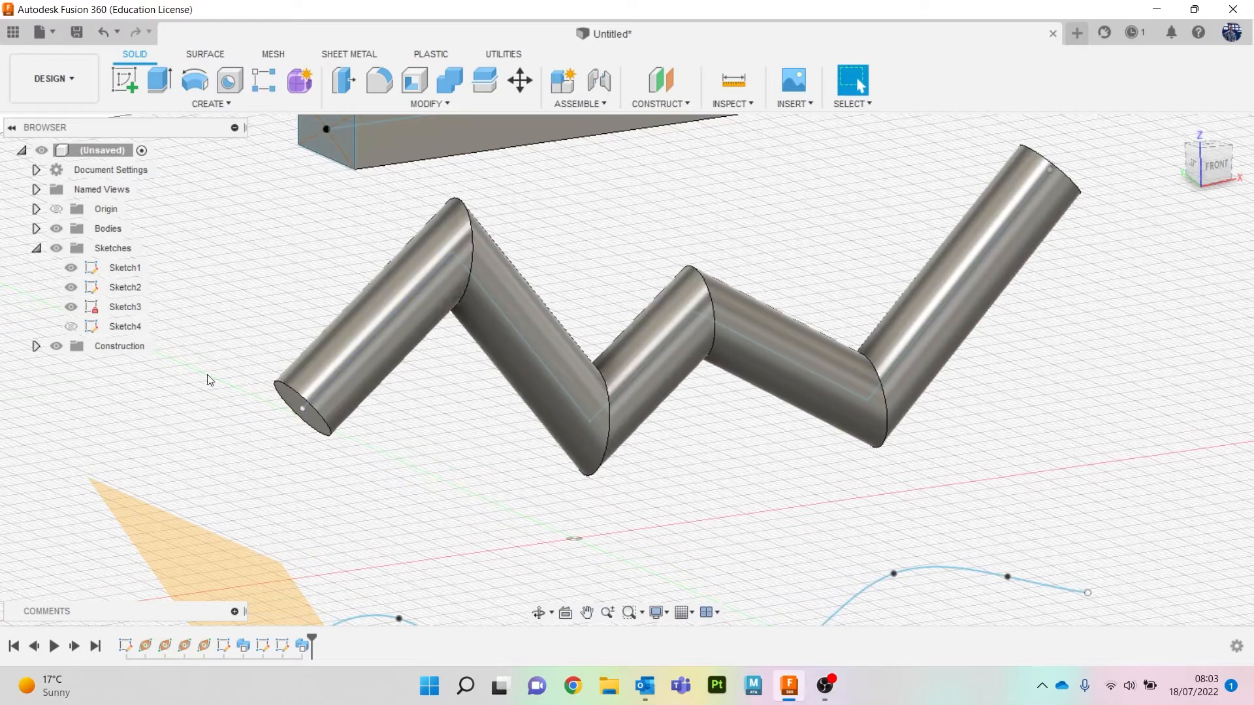
click(70, 326)
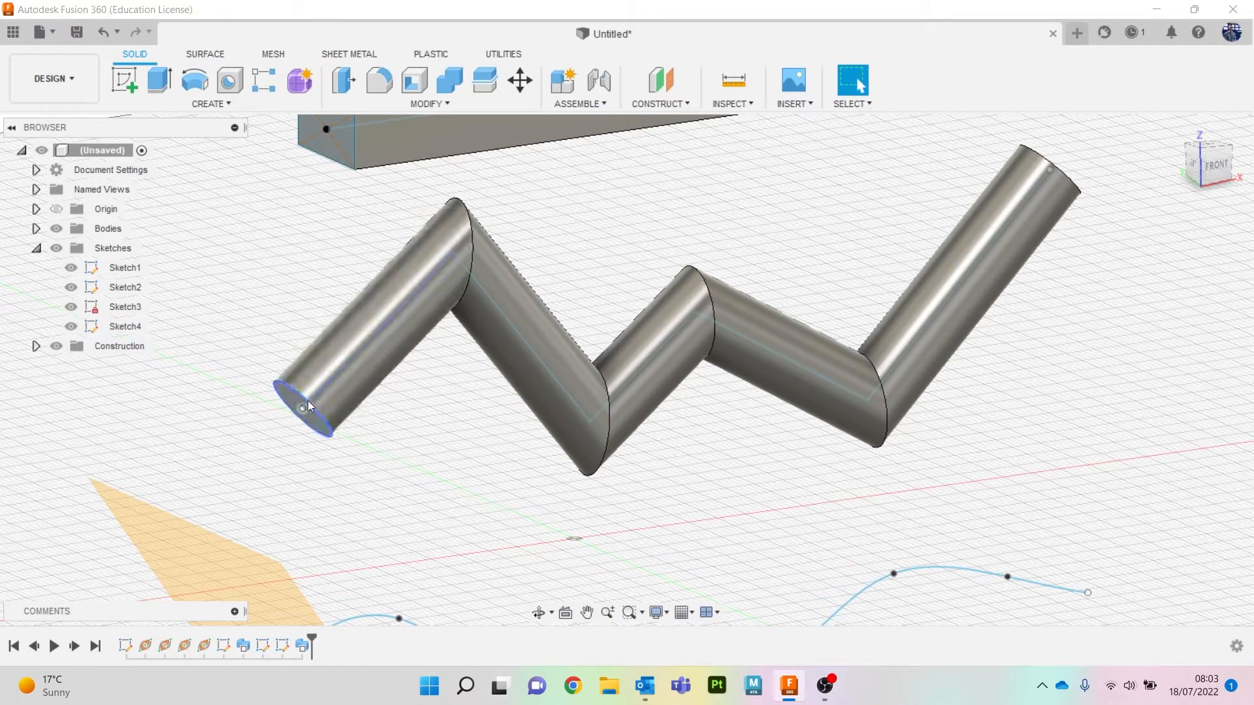
click(342, 400)
drag(342, 398, 375, 402)
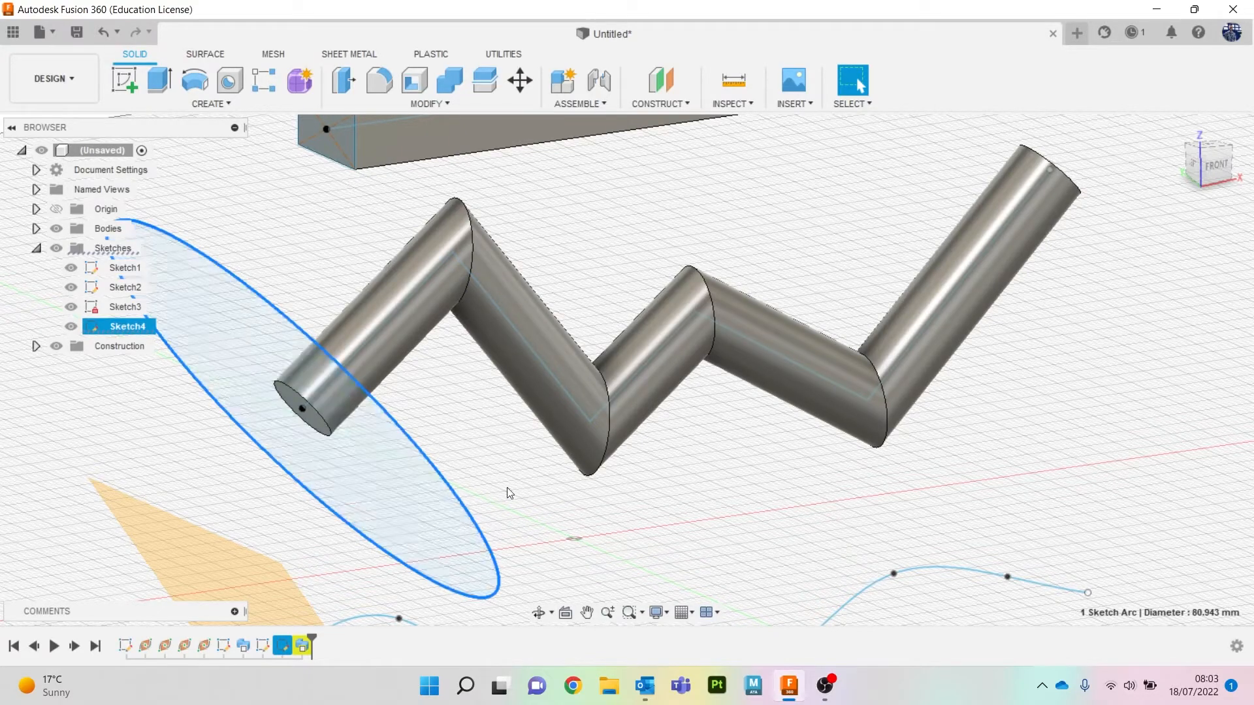
mouse_move(406, 437)
mouse_down()
mouse_move(392, 480)
mouse_move(356, 451)
mouse_up()
shift+middle_drag(1131, 258, 417, 340)
mouse_move(339, 413)
mouse_down()
mouse_move(582, 417)
mouse_move(628, 462)
mouse_up()
scroll(629, 458, up, 2)
scroll(664, 460, down, 4)
mouse_move(1216, 168)
mouse_down()
mouse_move(1093, 194)
mouse_move(1188, 149)
mouse_up()
drag(433, 340, 425, 367)
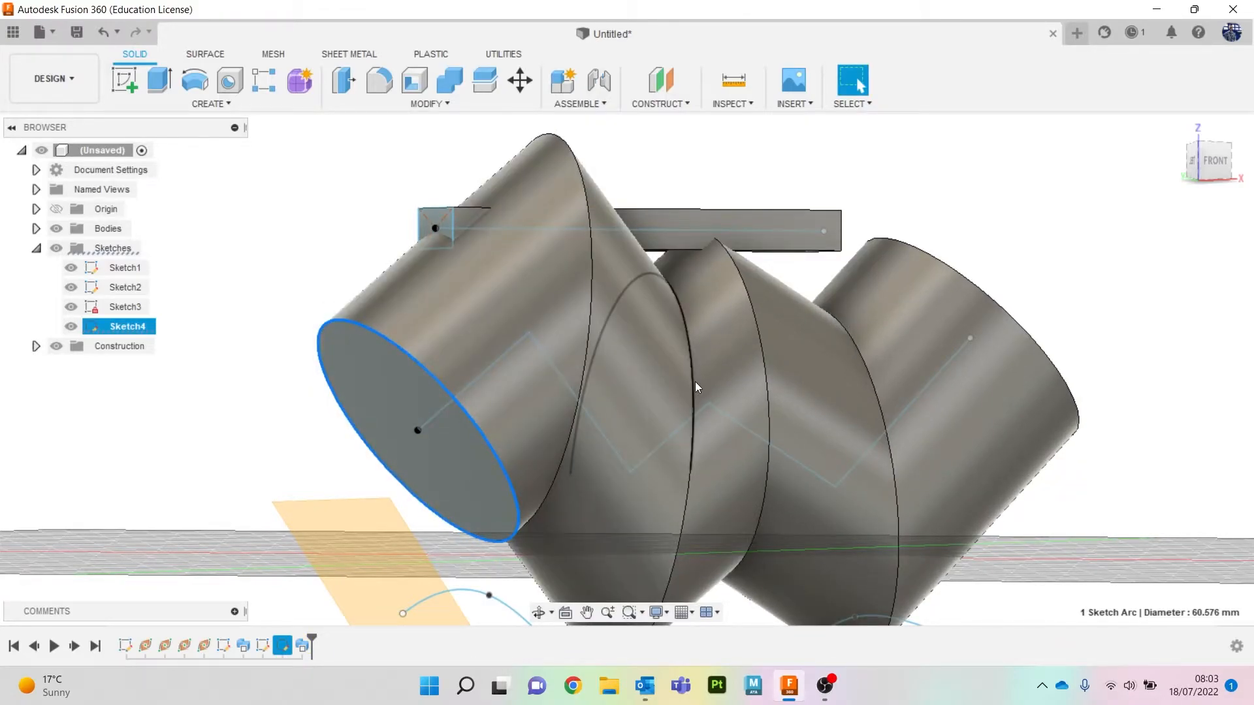
Examine the zigzag path against its swept body from the front by hiding the body and showing it again
middle_drag(941, 335, 923, 314)
click(1213, 160)
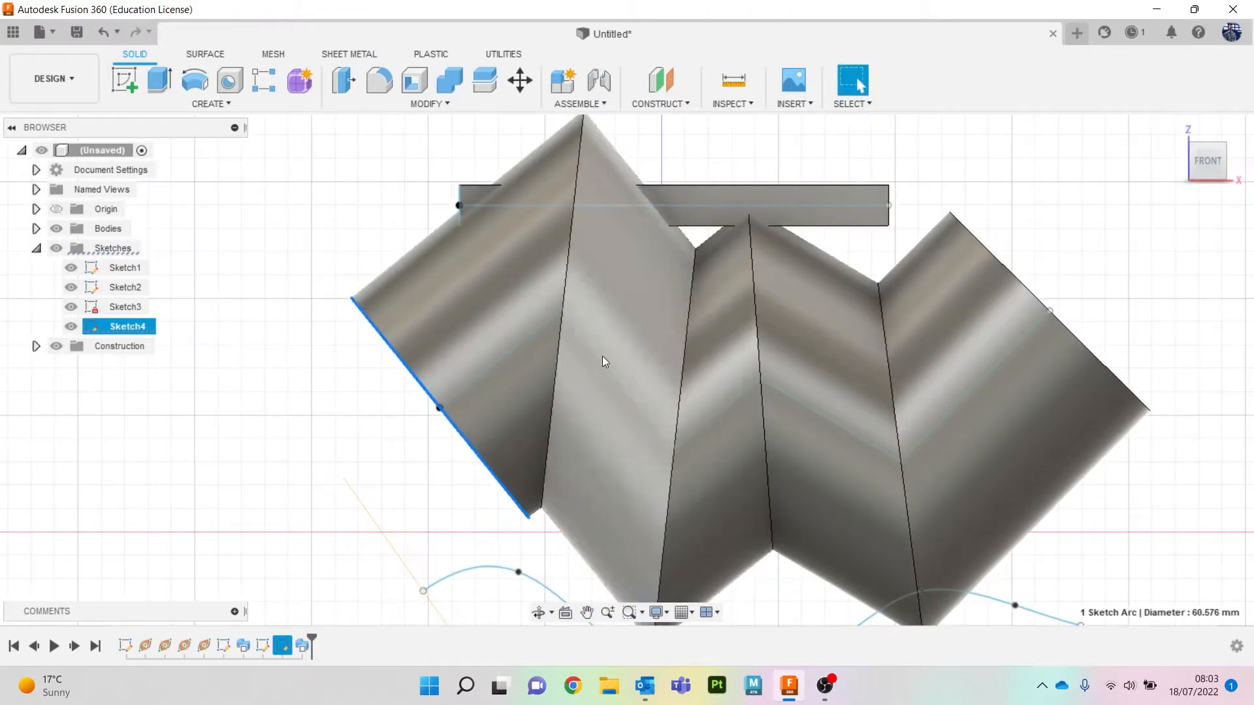
click(36, 229)
click(69, 269)
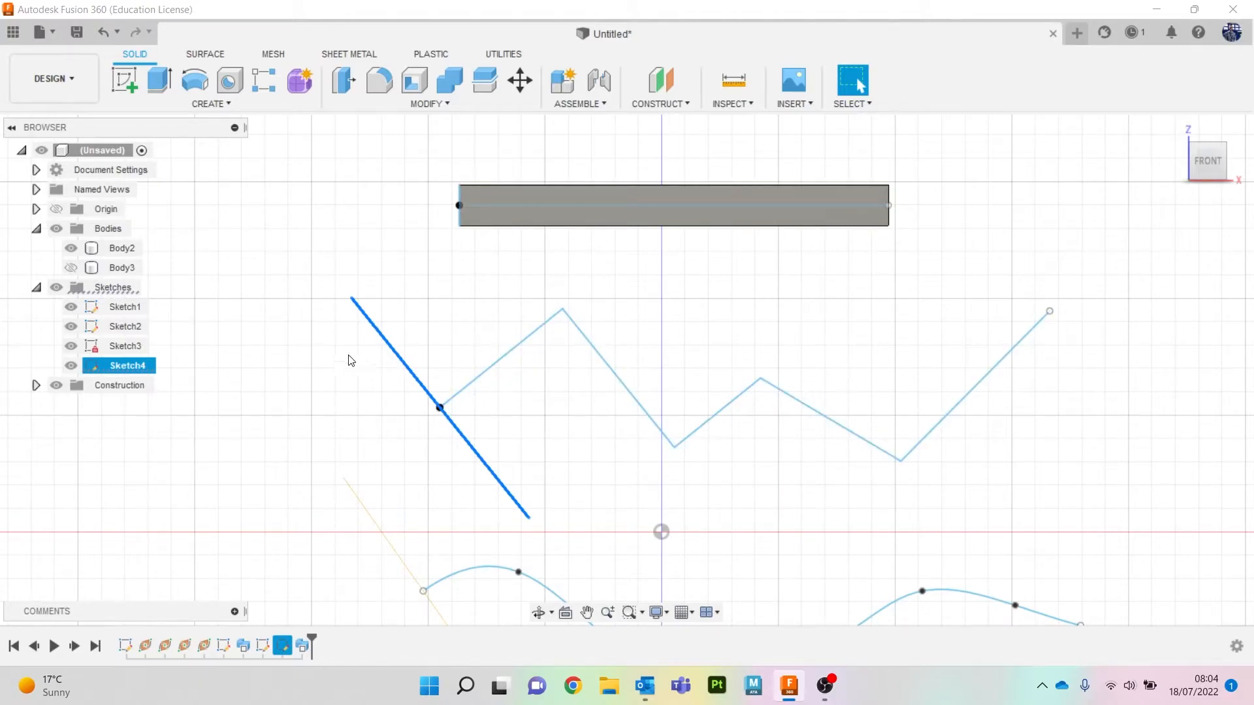
click(71, 268)
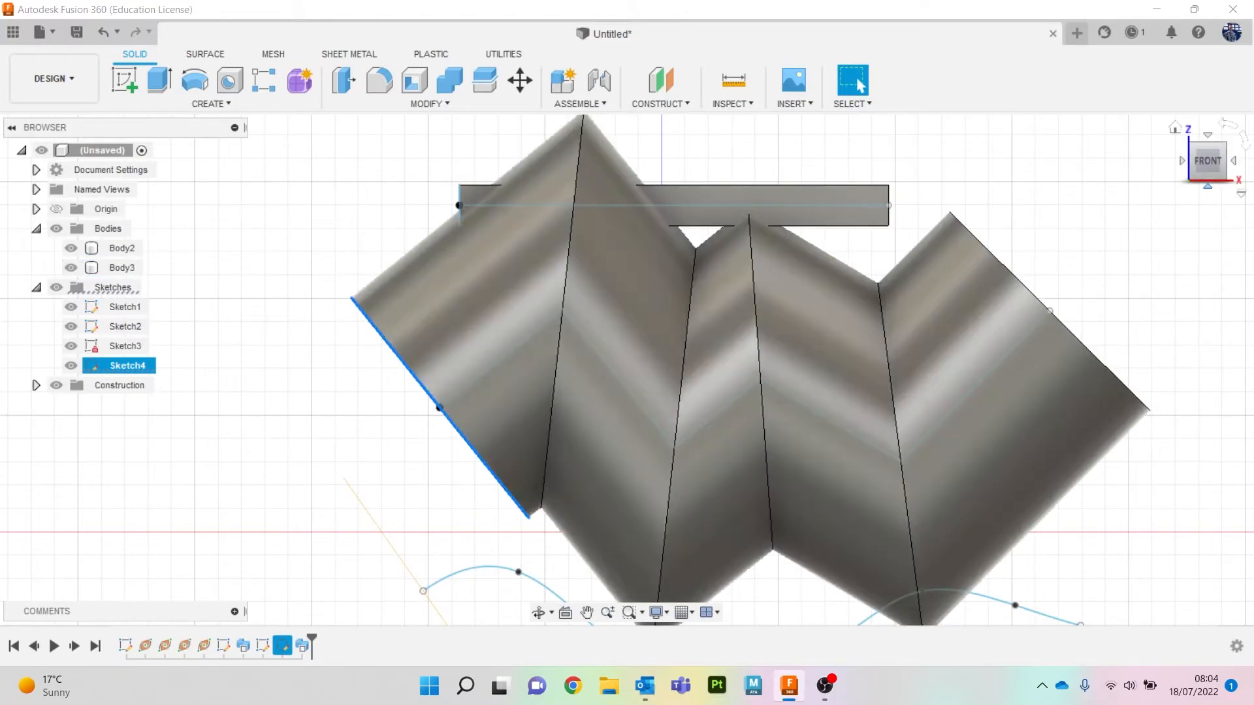
drag(1207, 166, 1243, 174)
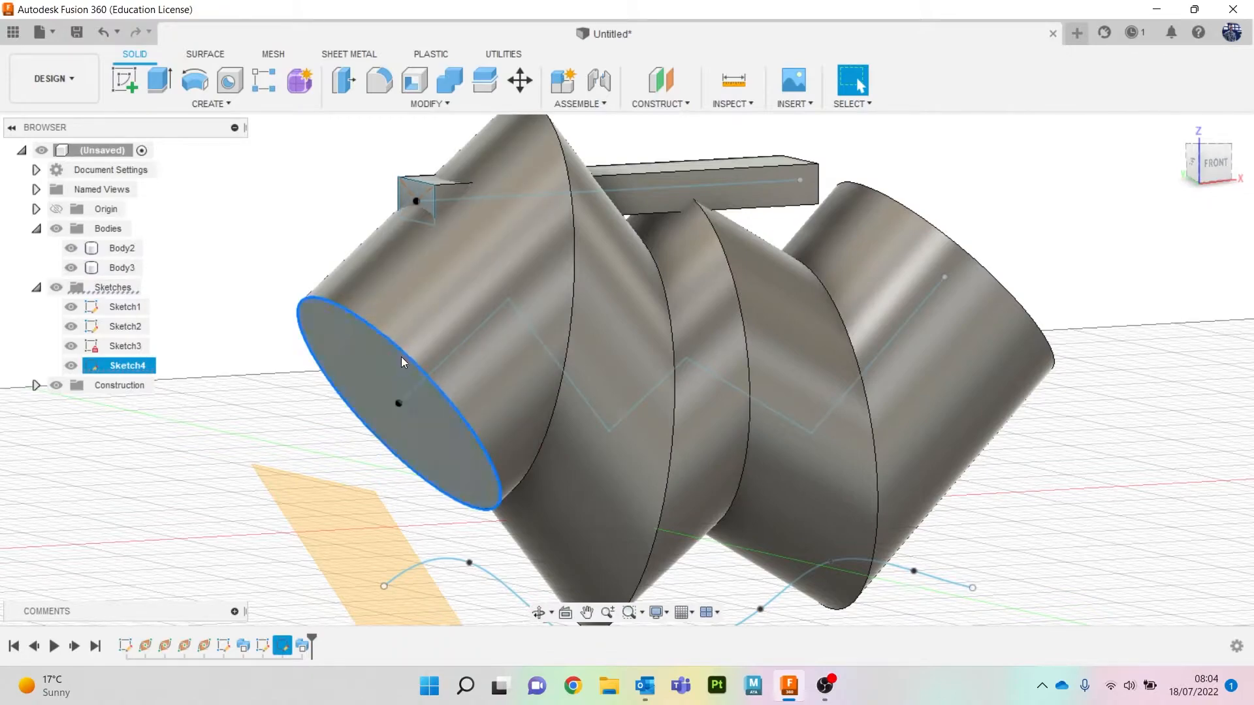
Enlarge the circle profile in small increments and check the sweep's corners from the front
drag(405, 356, 413, 356)
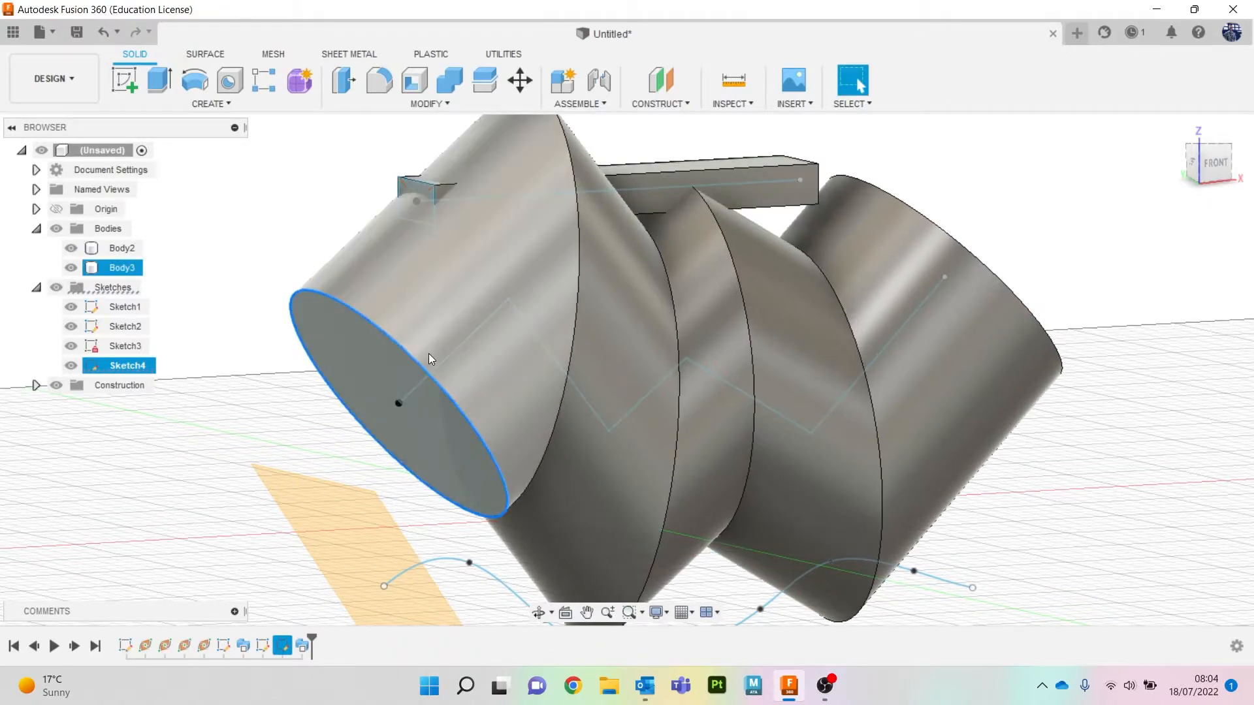
click(1209, 165)
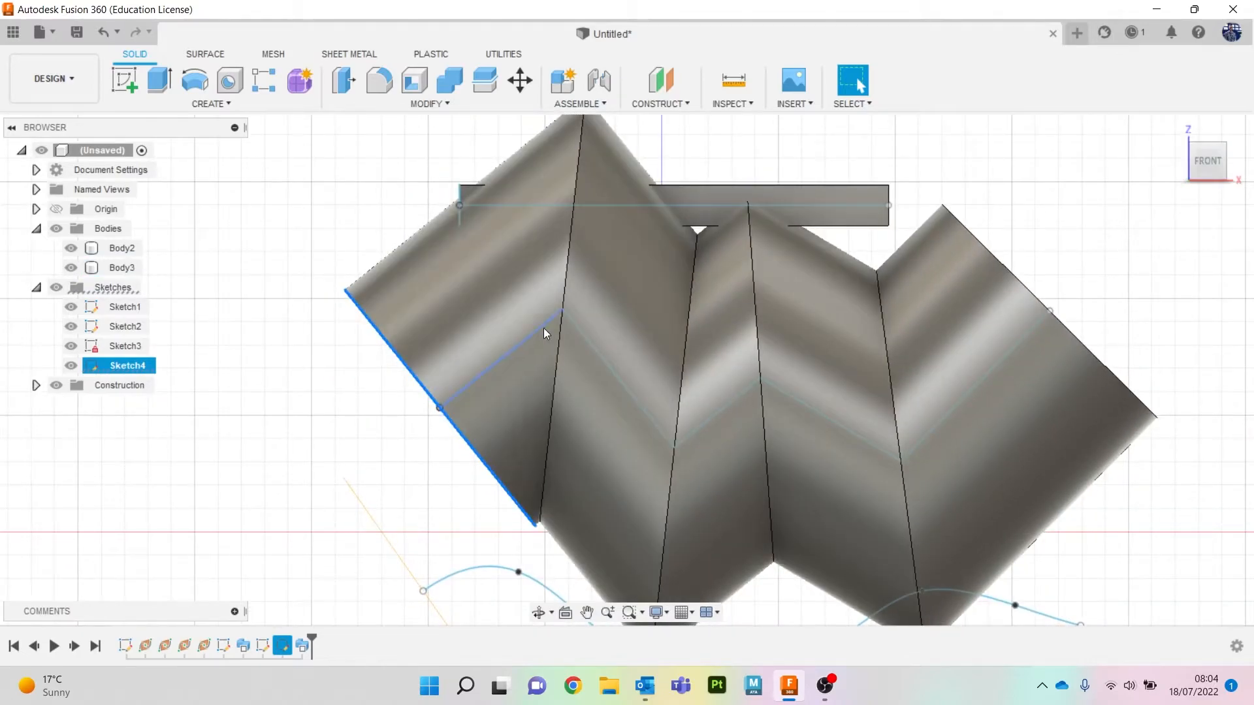
drag(1211, 170, 1111, 158)
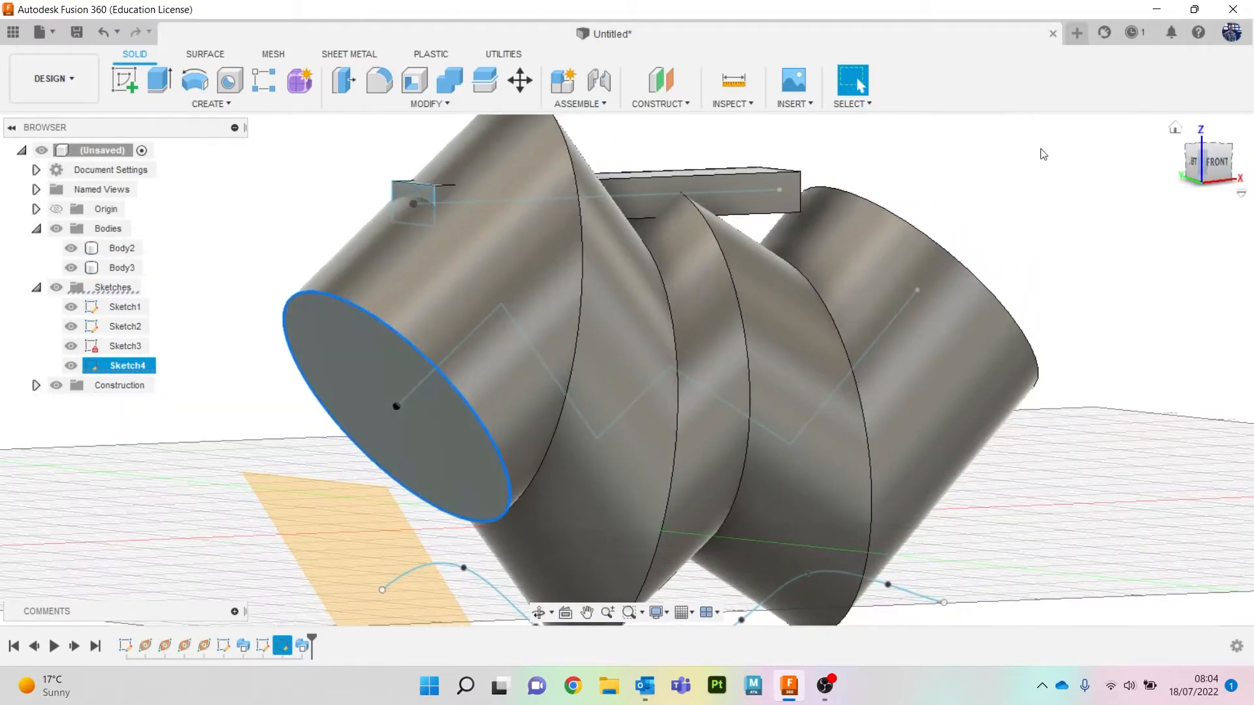
click(410, 342)
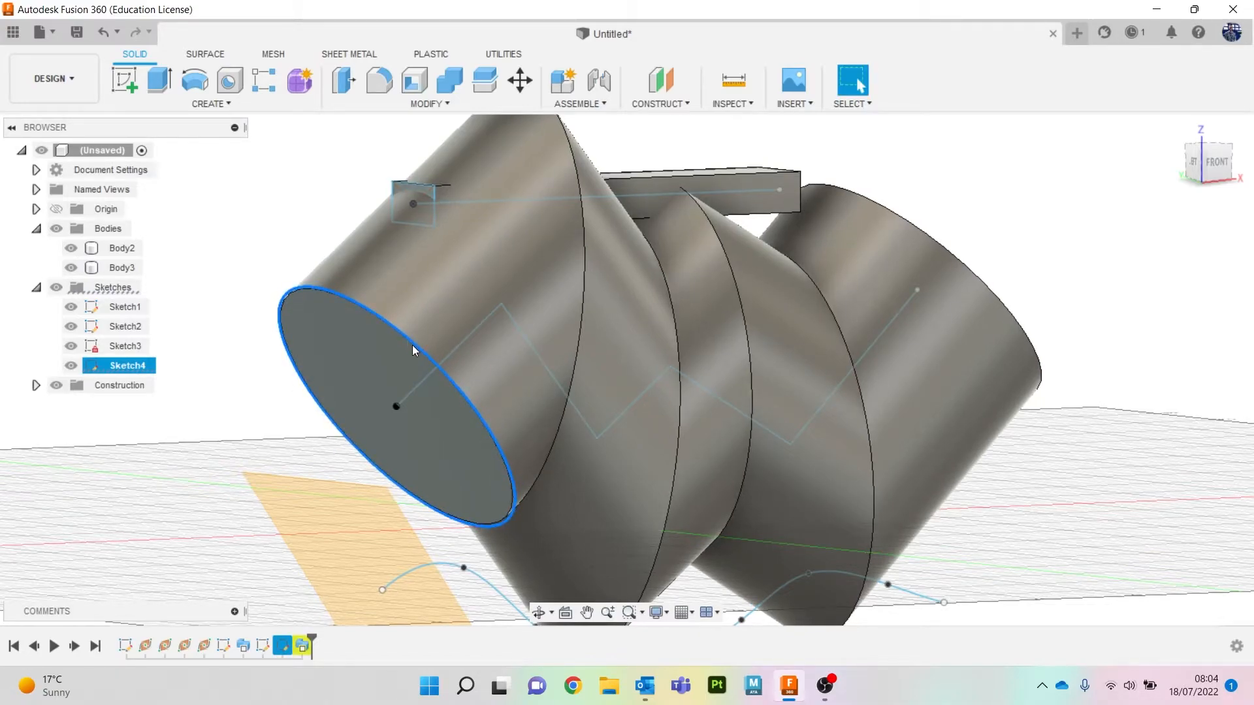
drag(414, 341, 425, 339)
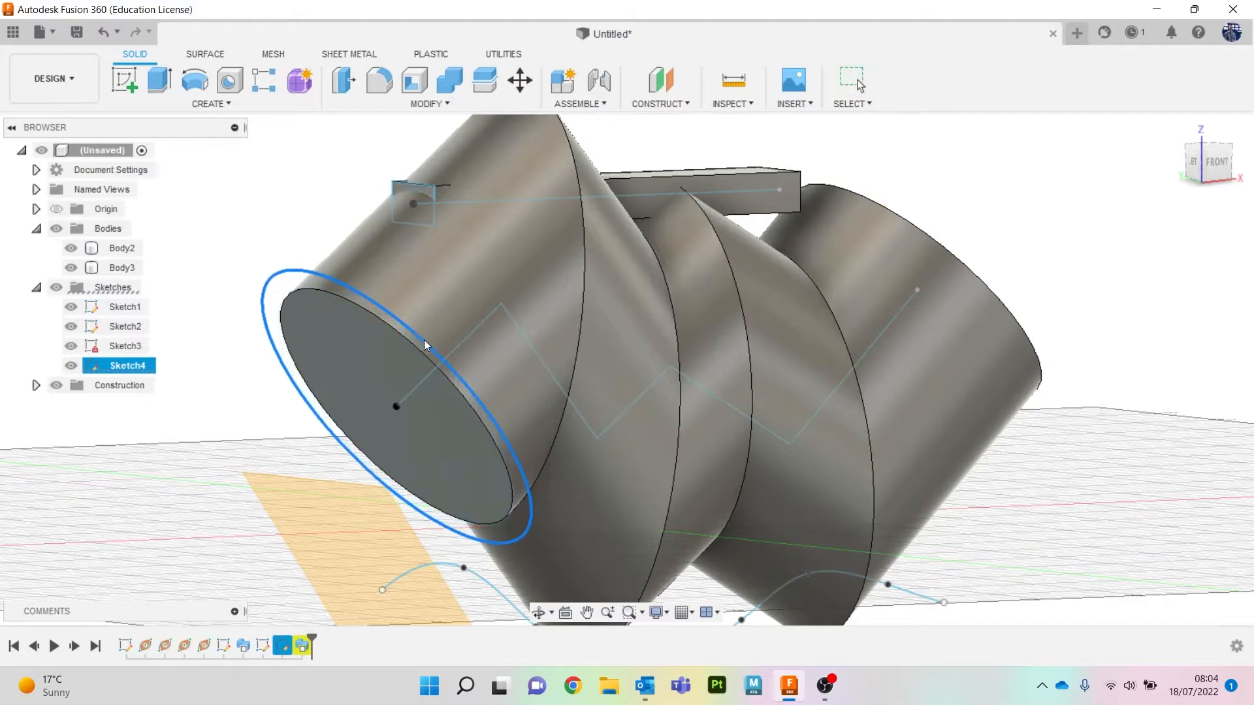
click(1219, 175)
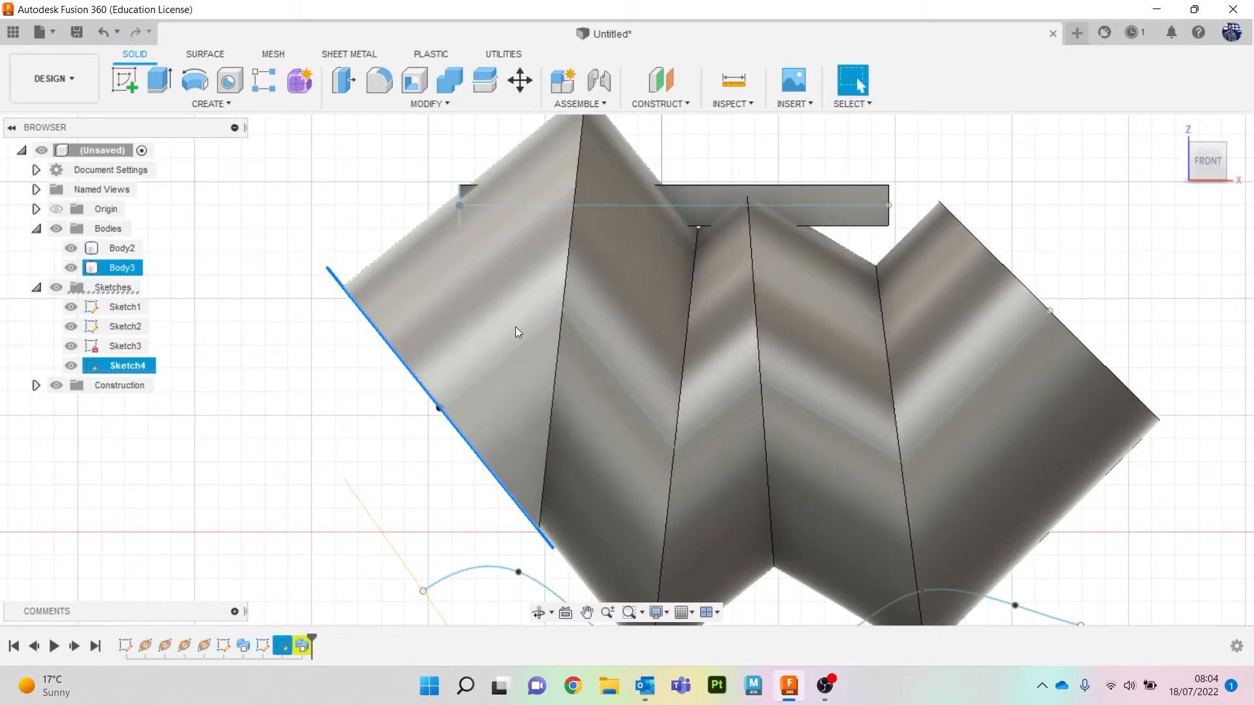
drag(1203, 164, 1223, 165)
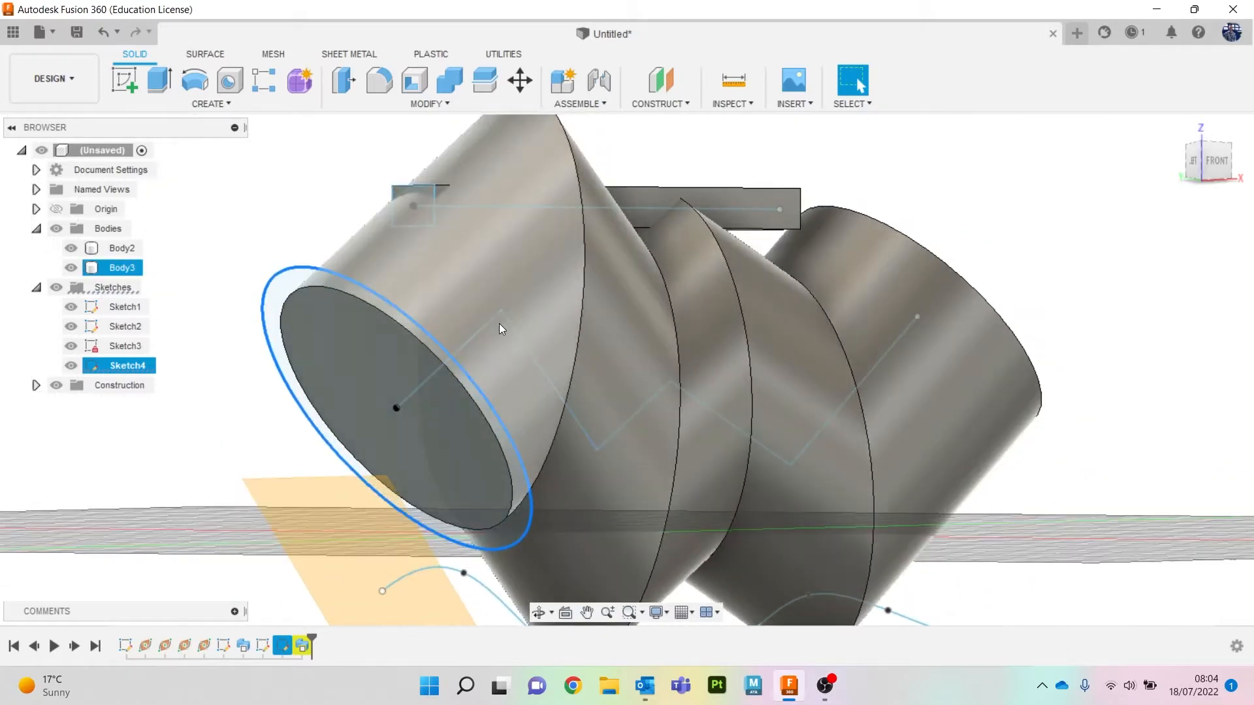
Shrink the circle back to a small profile and delete the circular sweep along the zigzag
mouse_move(410, 318)
mouse_down()
mouse_move(384, 353)
mouse_move(391, 391)
mouse_up()
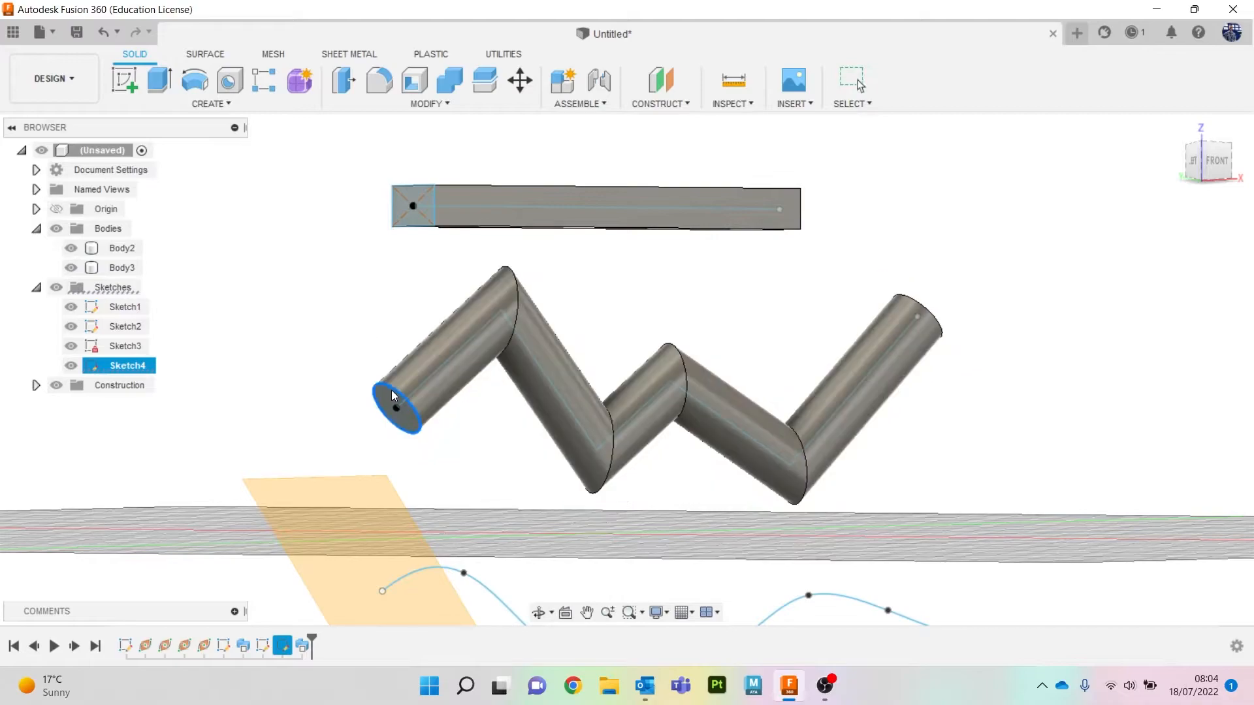
click(602, 418)
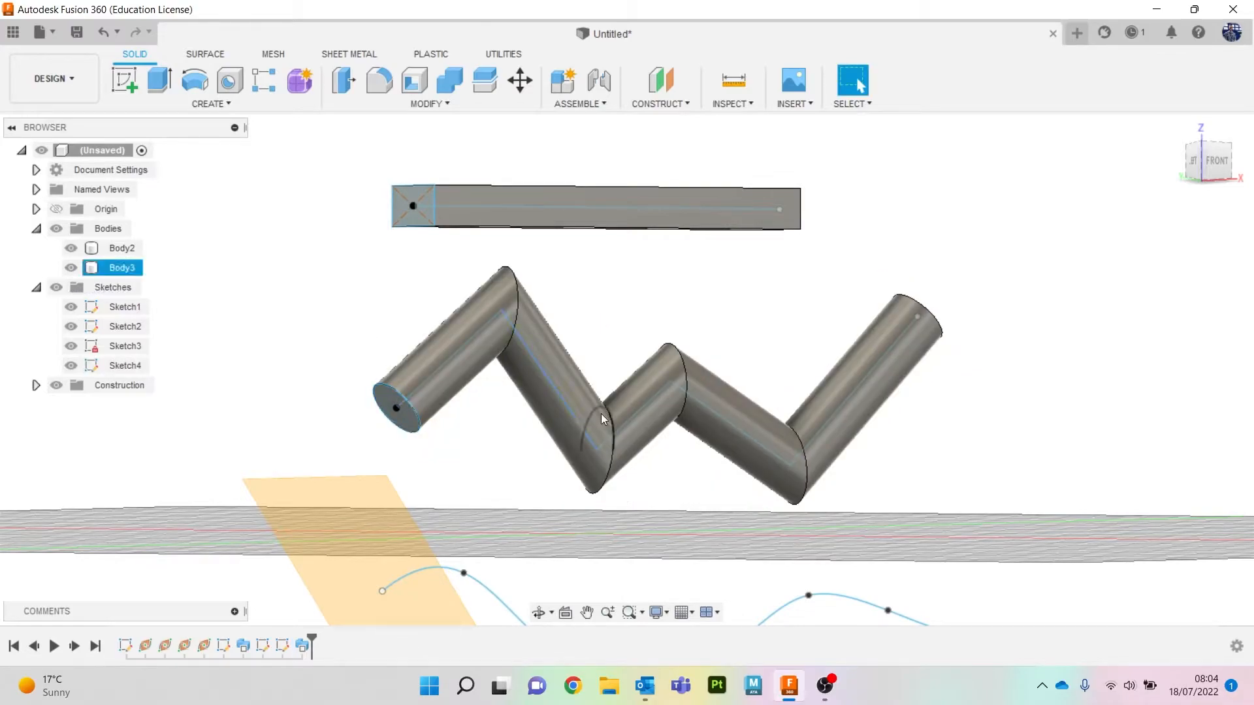
right_click(303, 648)
click(374, 536)
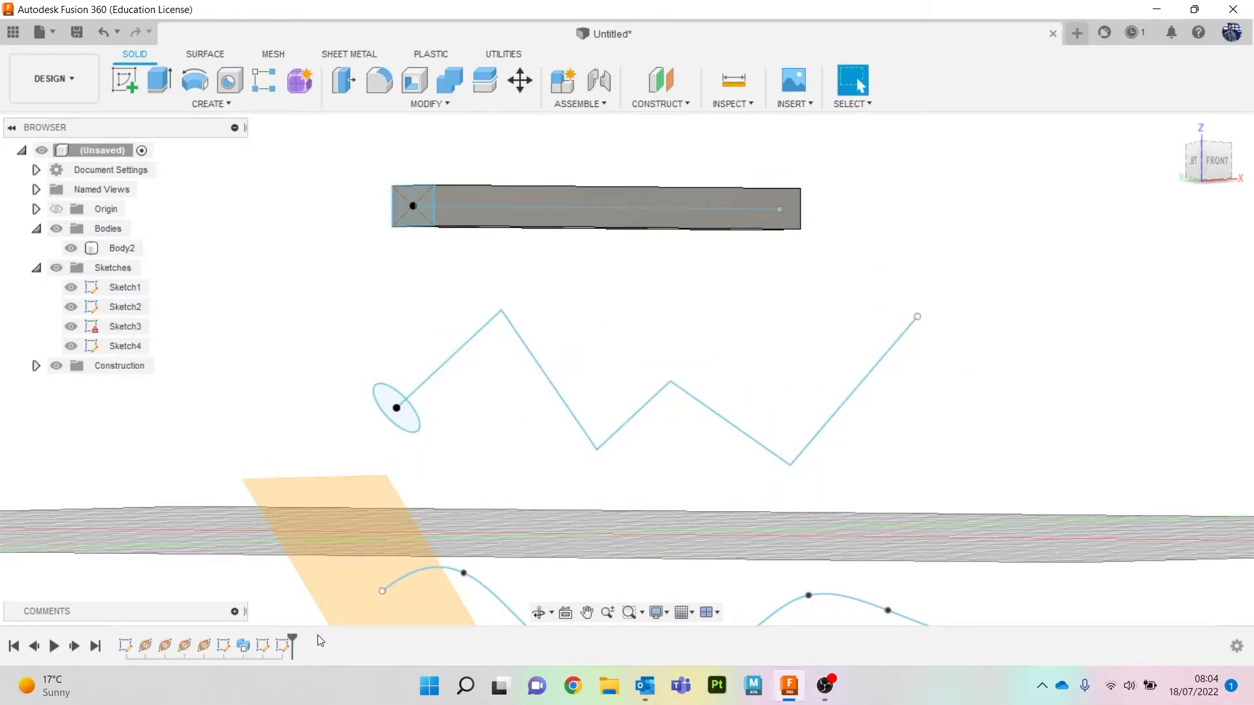
Edit the zigzag's profile sketch and delete its circle
right_click(287, 646)
click(356, 487)
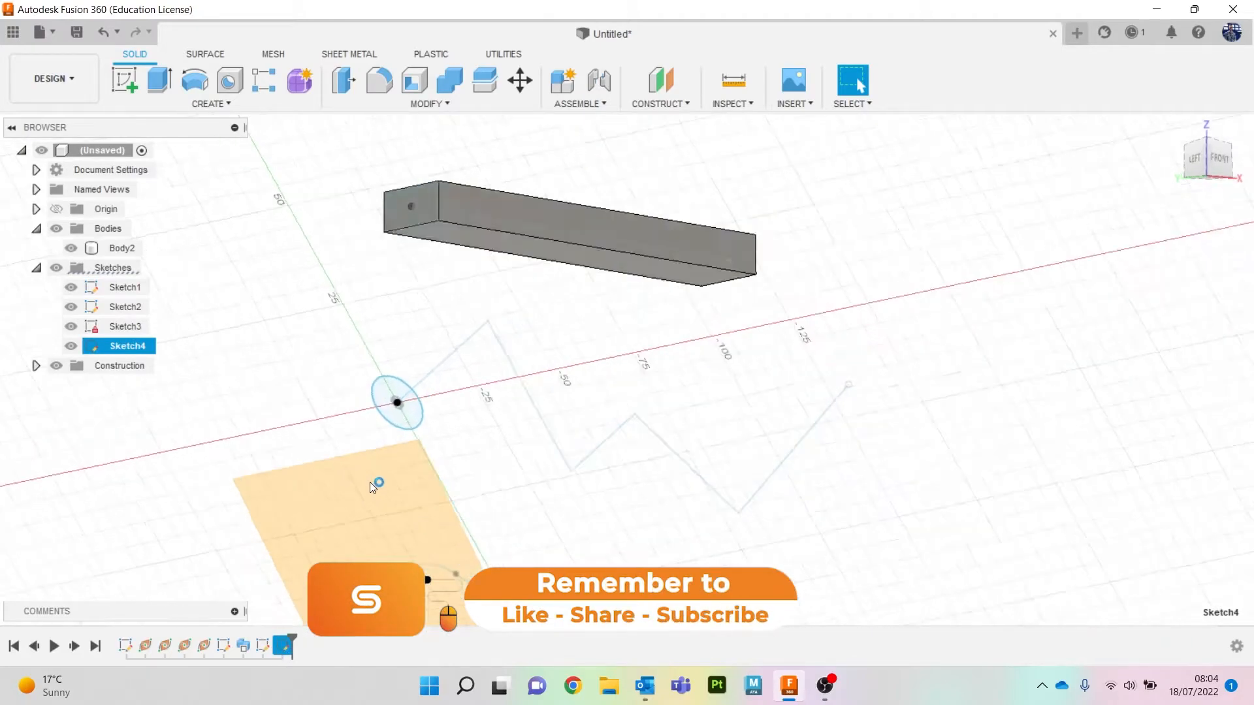
click(517, 258)
key(Delete)
Sketch a circumscribed polygon with 3 edges centred on the zigzag's start point and finish the sketch
click(194, 103)
mouse_move(184, 191)
click(279, 210)
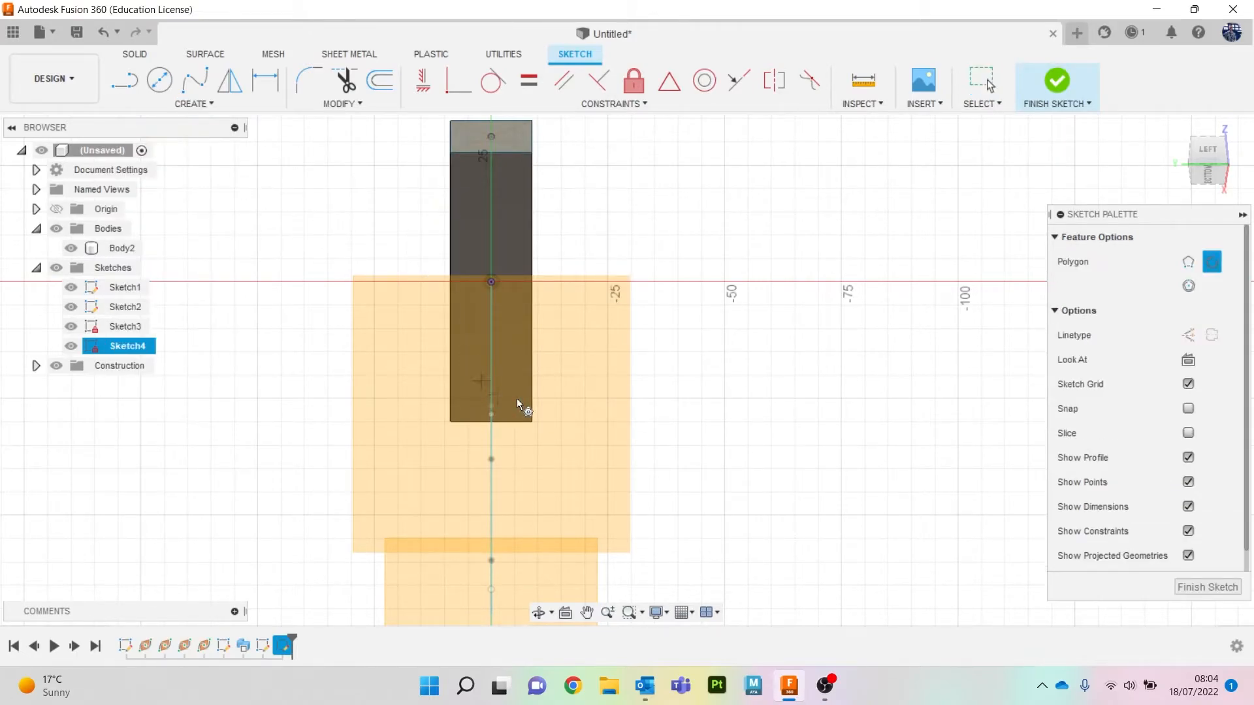
click(491, 282)
click(619, 308)
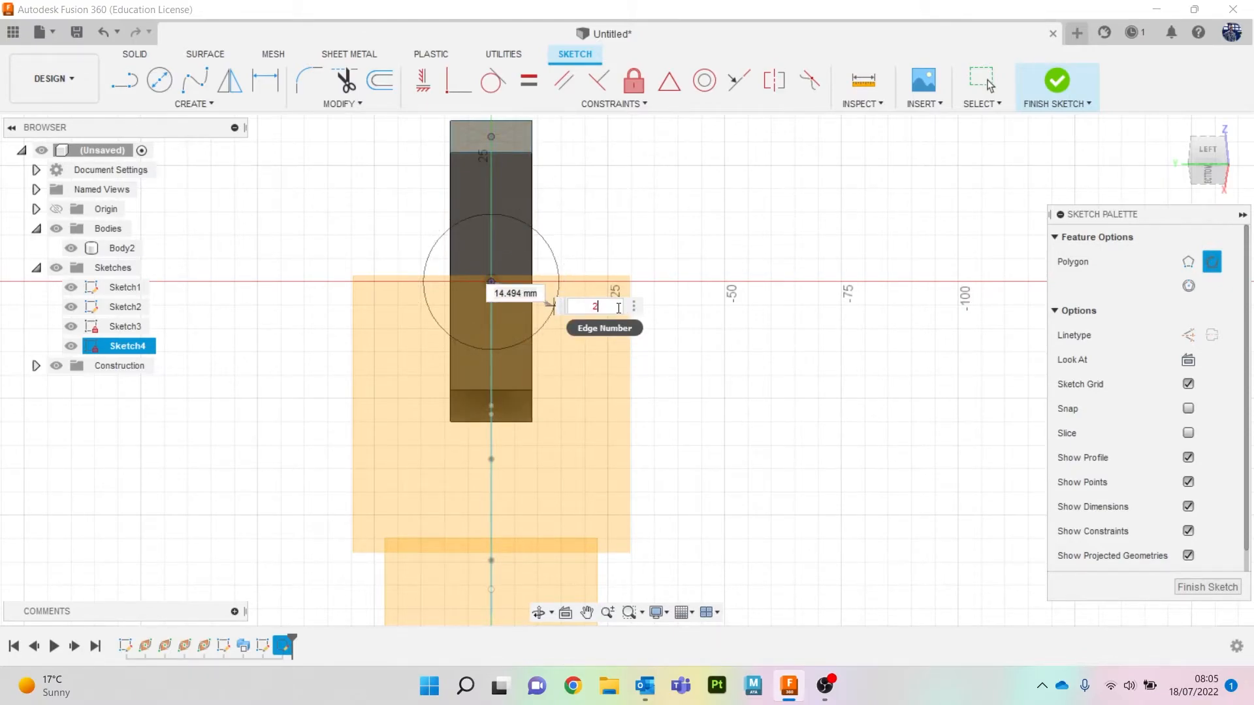
text(3)
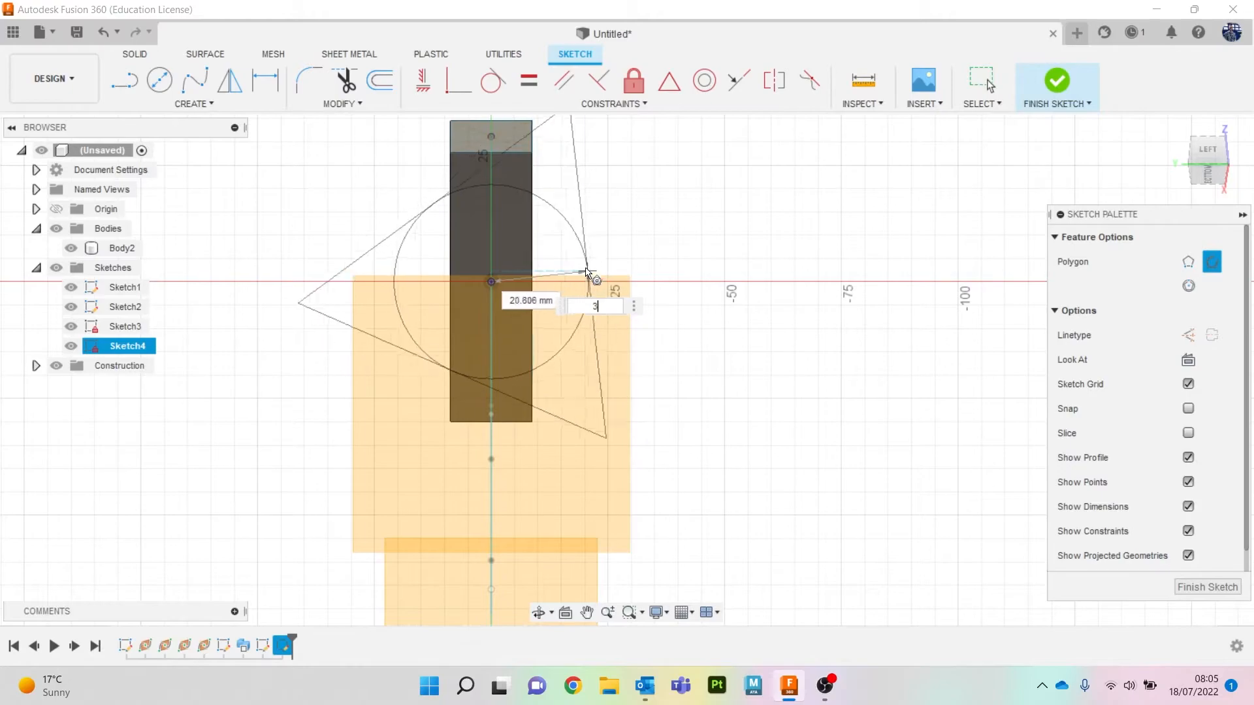
click(529, 272)
click(1078, 90)
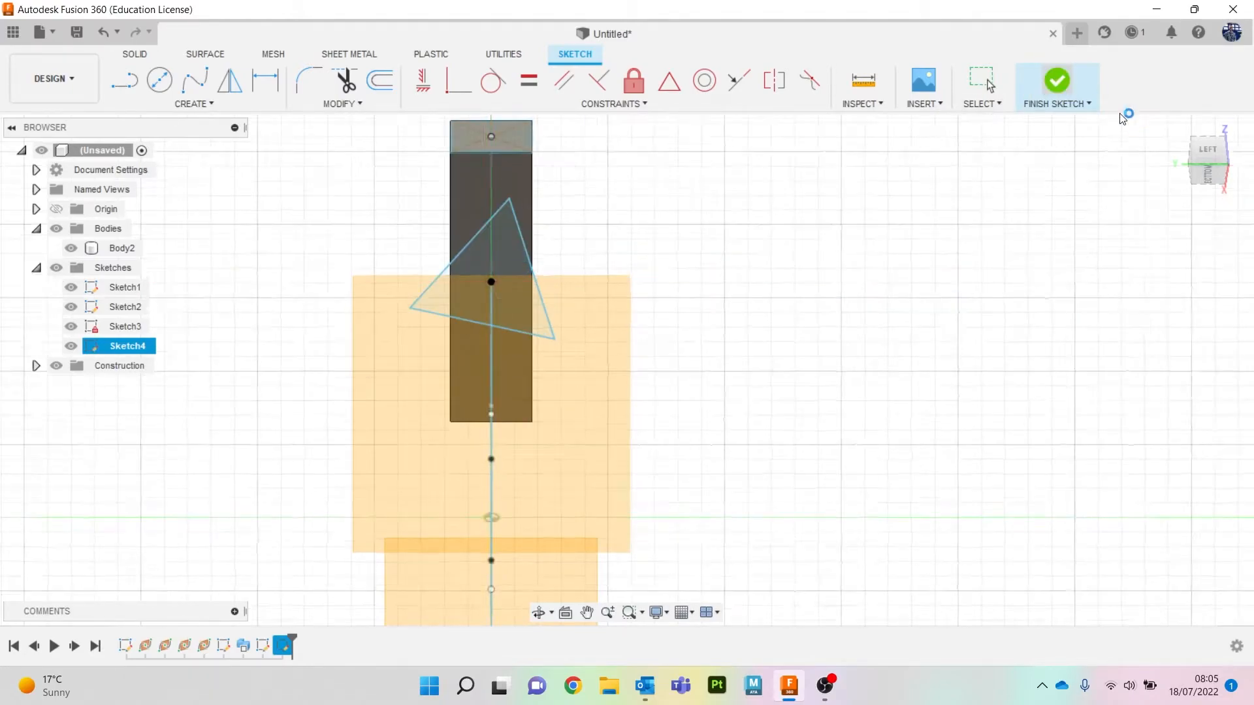
Set up a single-path sweep of the triangle profile along the zigzag path, with New Body as the operation
click(222, 103)
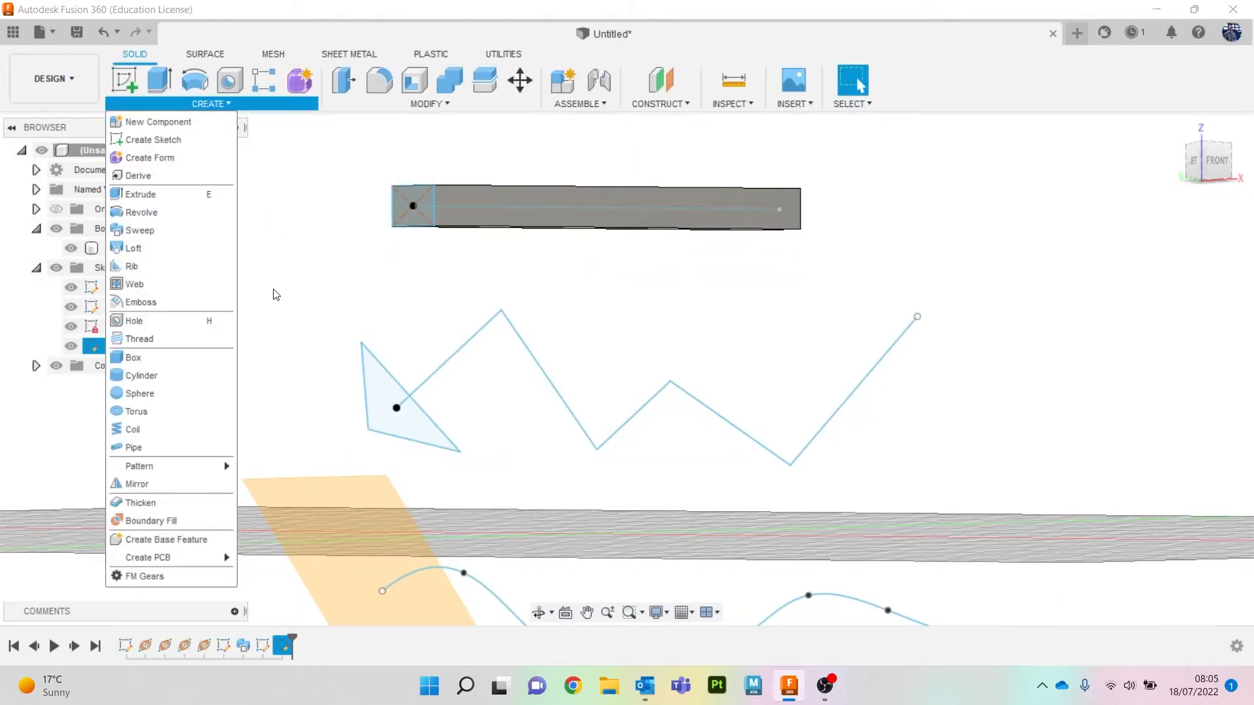
click(140, 230)
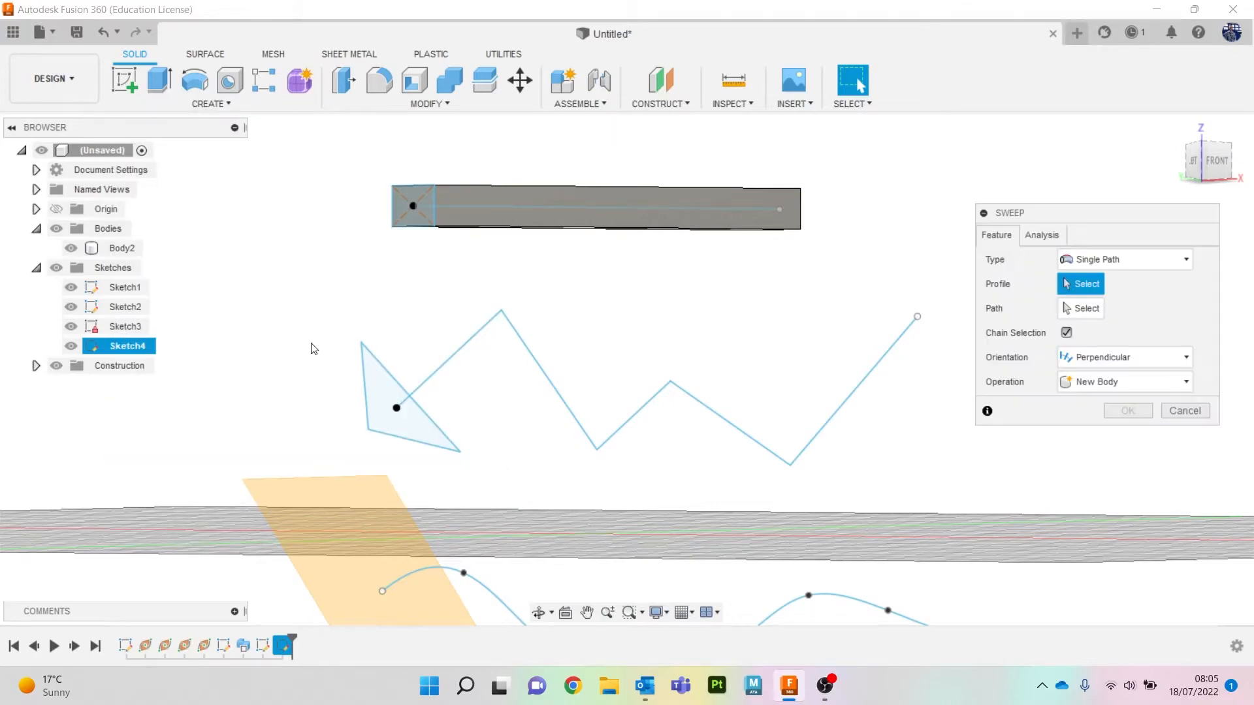
click(376, 405)
click(1078, 311)
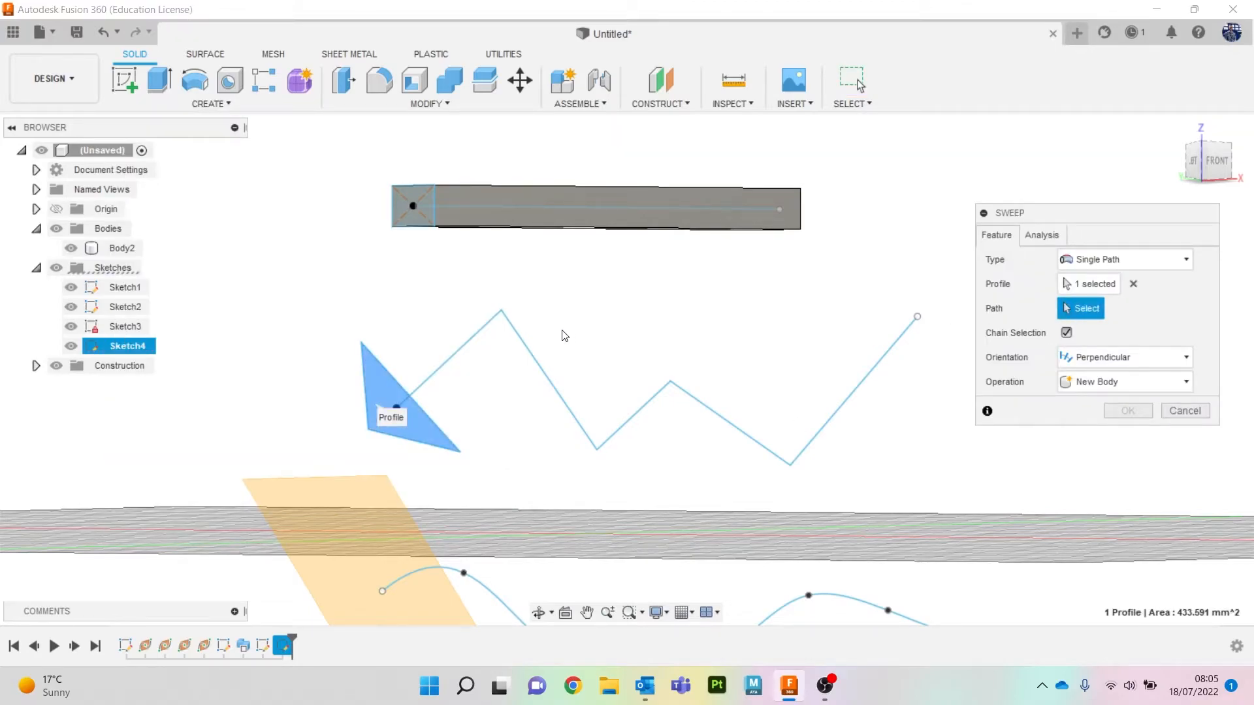
click(470, 339)
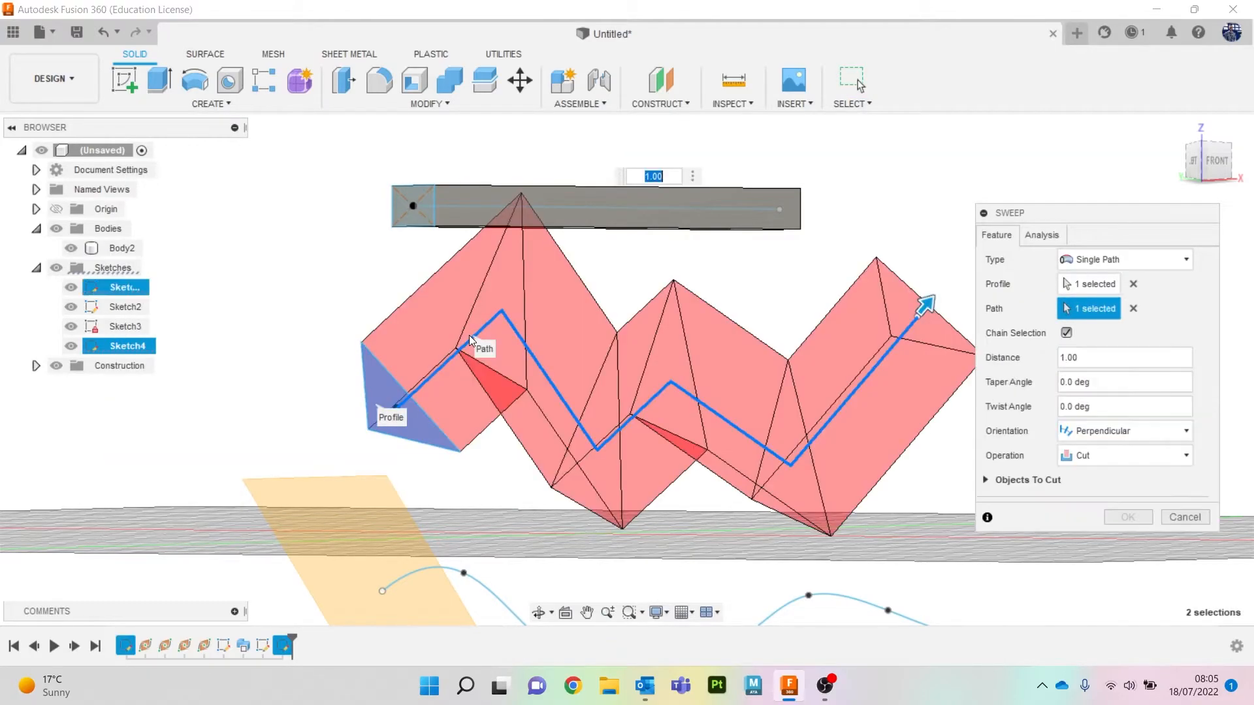
click(1156, 456)
click(1124, 527)
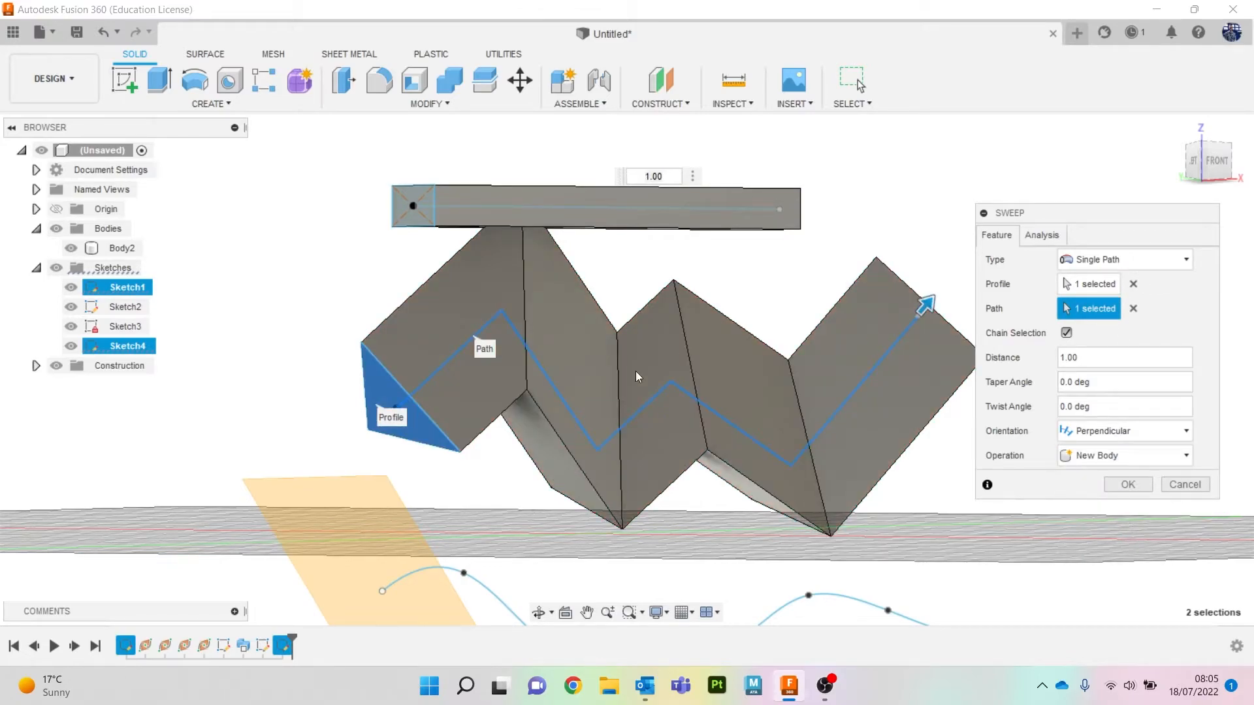
Hide the straight swept body, then complete the triangular zigzag sweep and hide its body as well
click(71, 306)
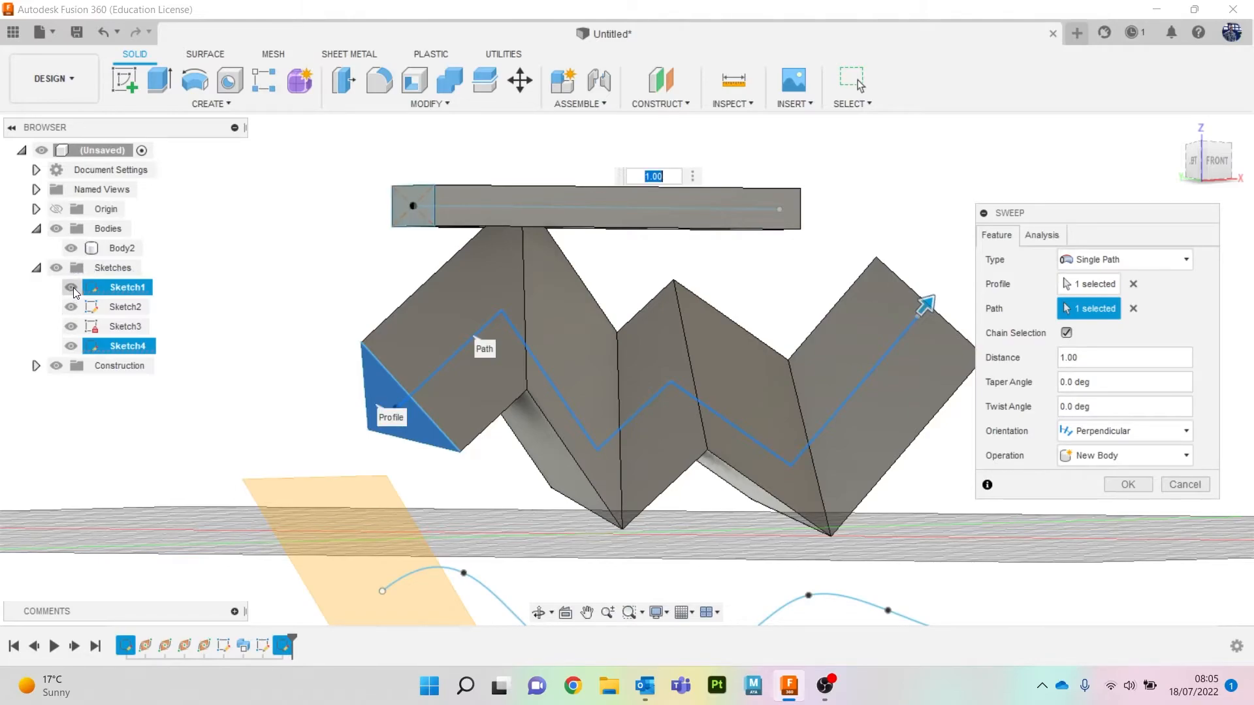
click(71, 249)
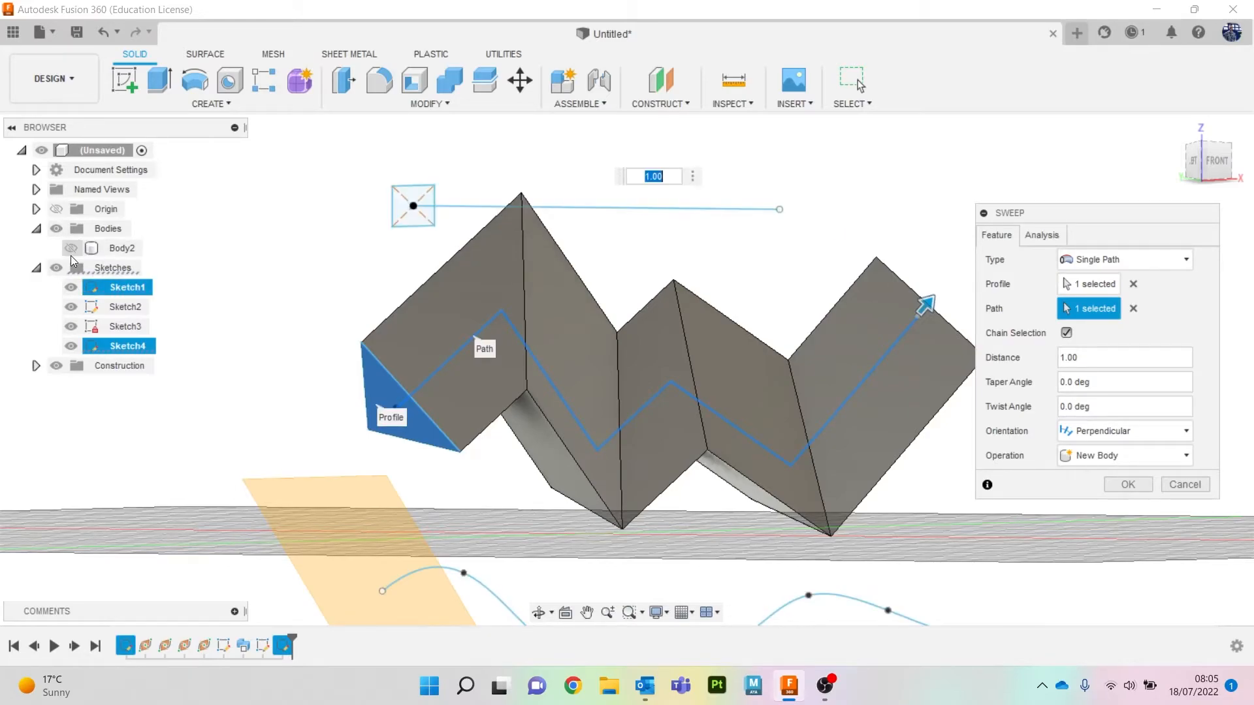
mouse_move(1195, 164)
mouse_down()
mouse_move(1126, 168)
mouse_move(1088, 188)
mouse_move(1206, 170)
mouse_move(1195, 183)
mouse_up()
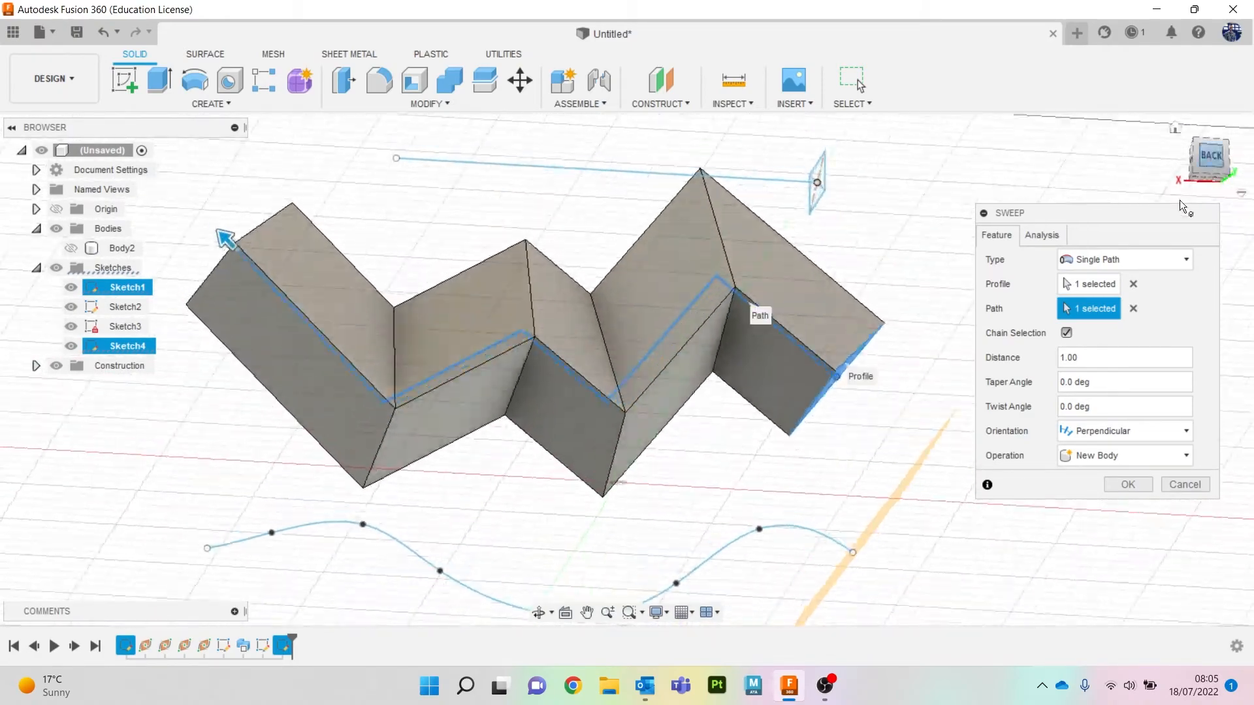
click(1133, 482)
click(71, 248)
click(71, 268)
Sketch a circumscribed polygon with 6 edges on the plane at the spline's start, centred on the path's start point, and finish the sketch
mouse_move(1200, 170)
mouse_down()
mouse_move(1195, 149)
mouse_move(1150, 180)
mouse_move(1097, 163)
mouse_up()
middle_drag(1120, 286, 1068, 180)
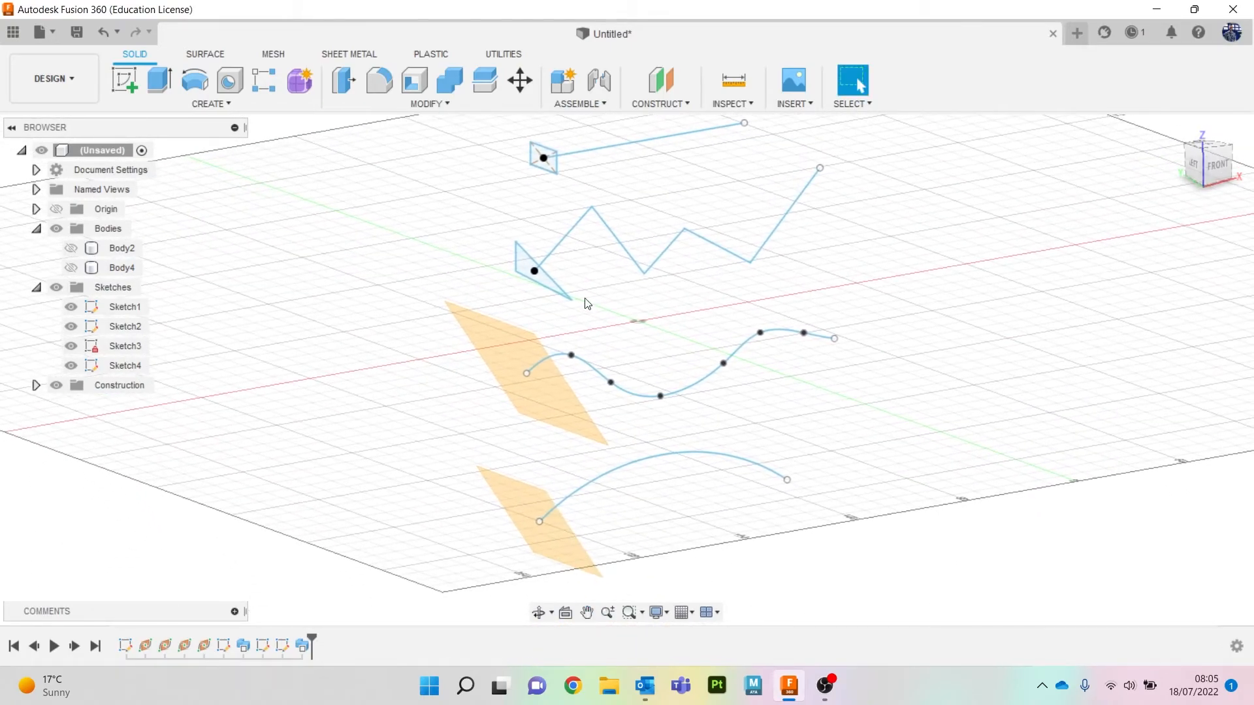
click(121, 81)
click(522, 384)
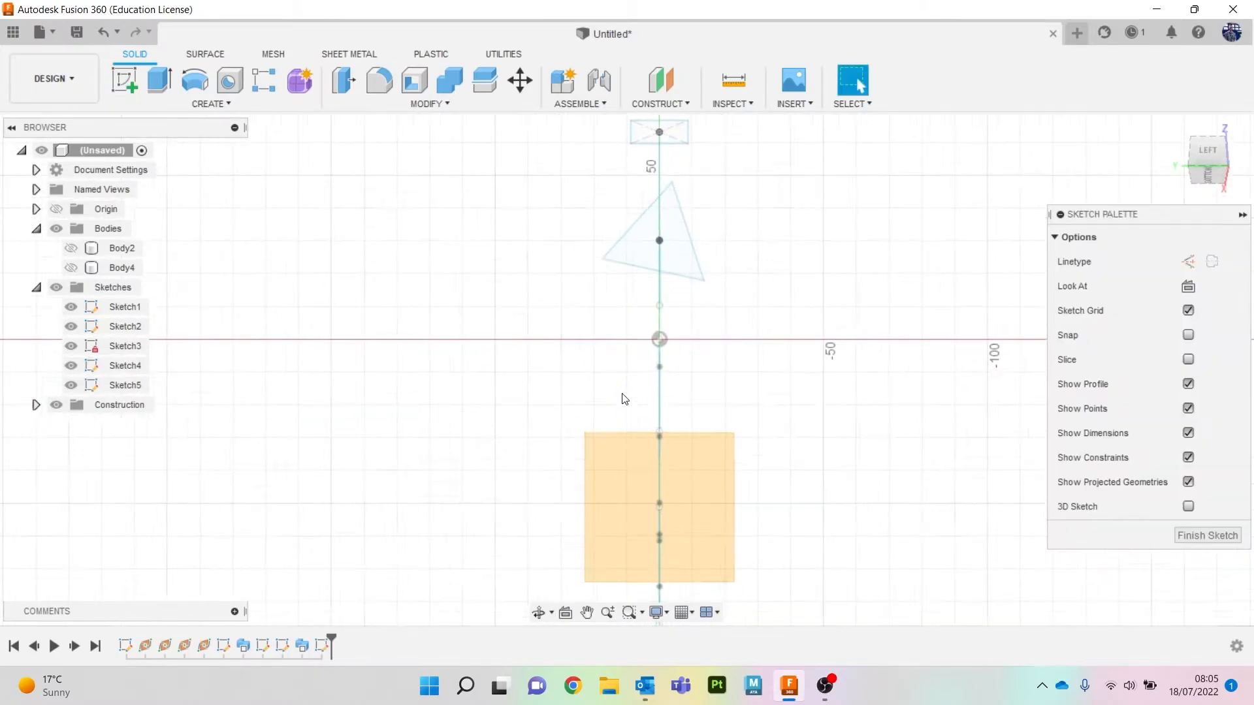
click(190, 104)
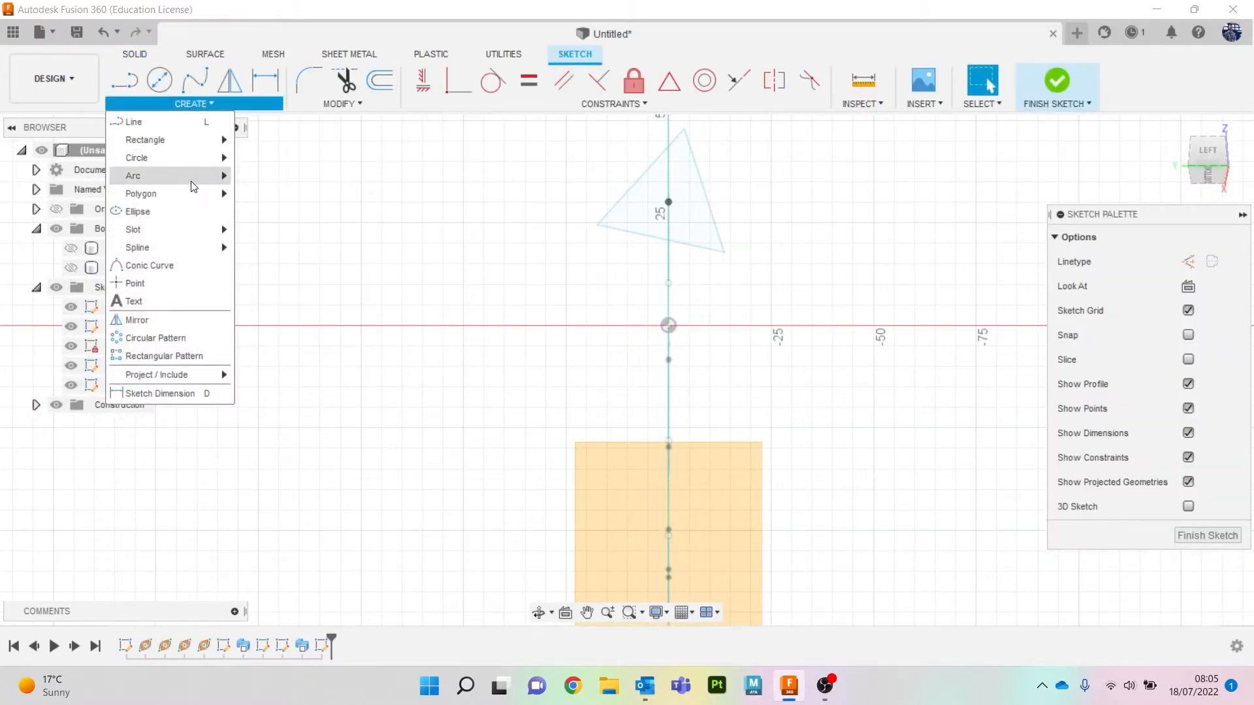
mouse_move(182, 193)
click(255, 194)
click(673, 328)
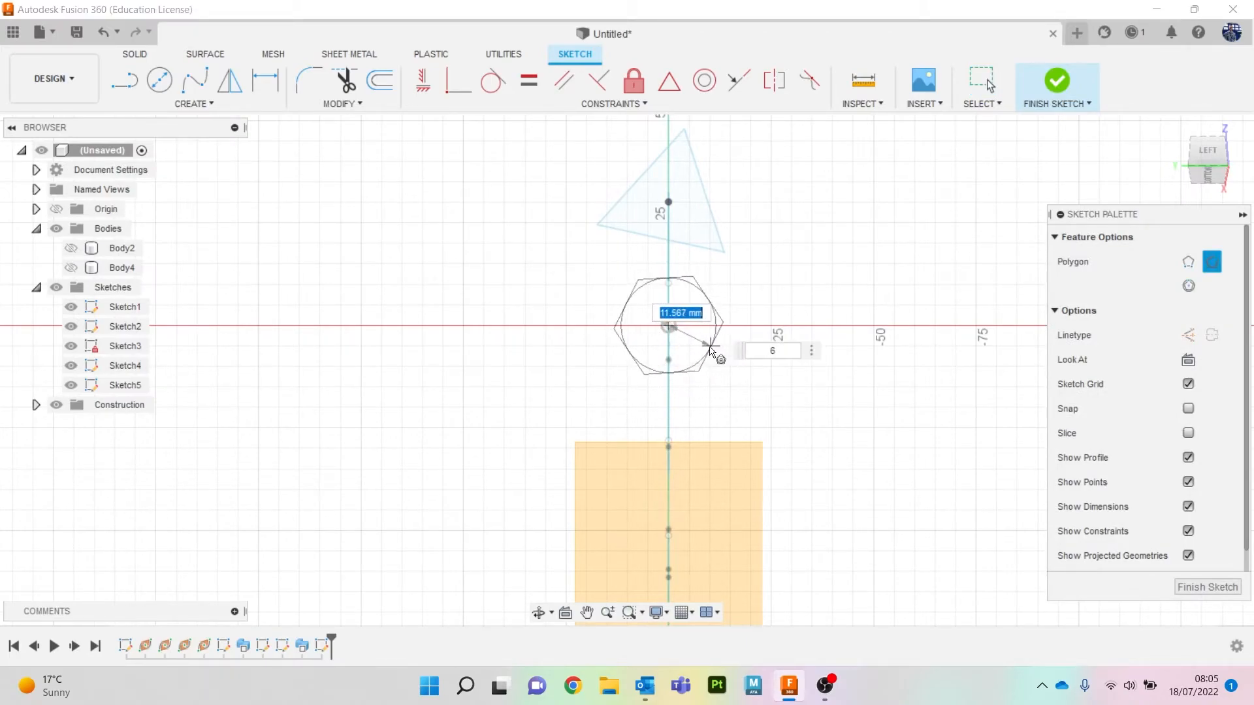
click(700, 349)
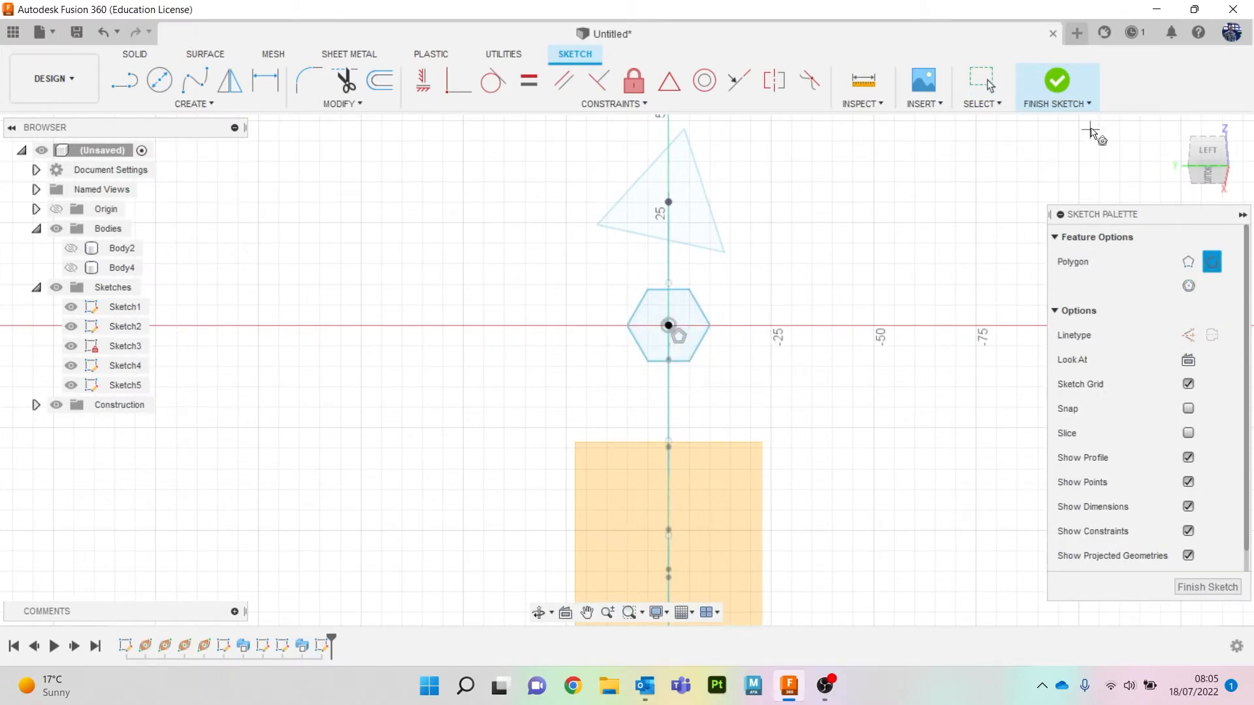
click(1065, 89)
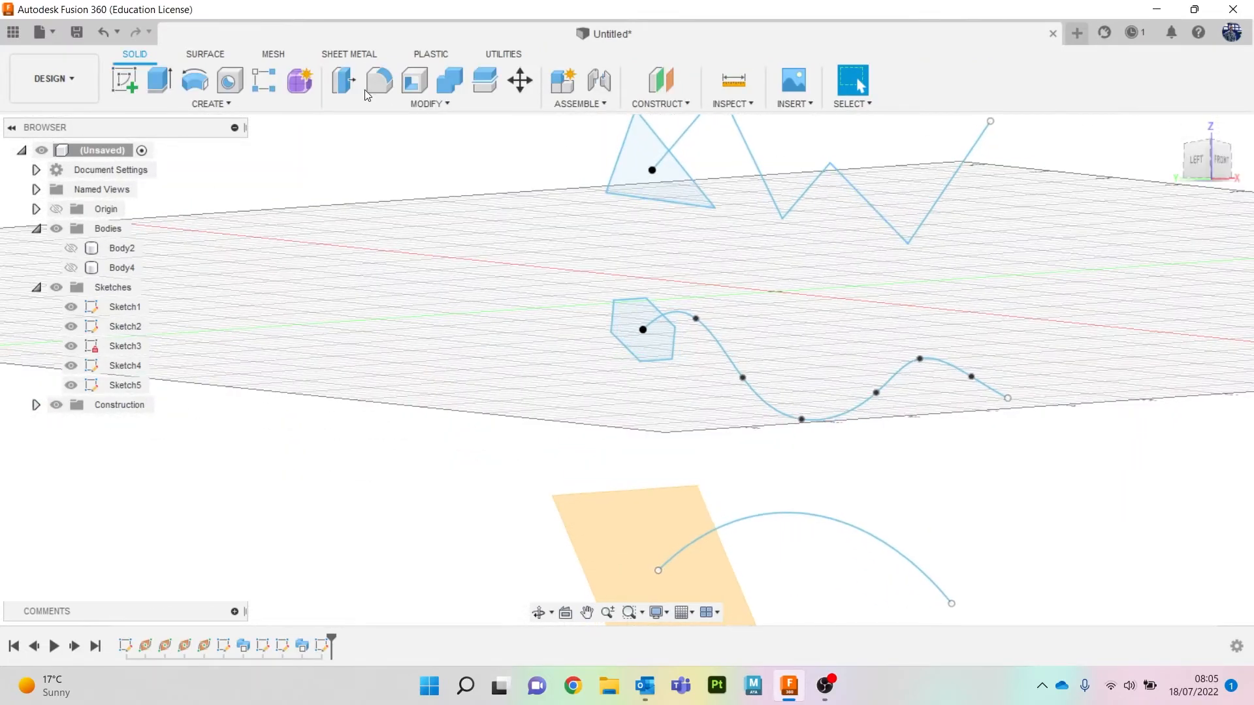
Sweep the hexagon profile along the spline path as a new body
click(211, 104)
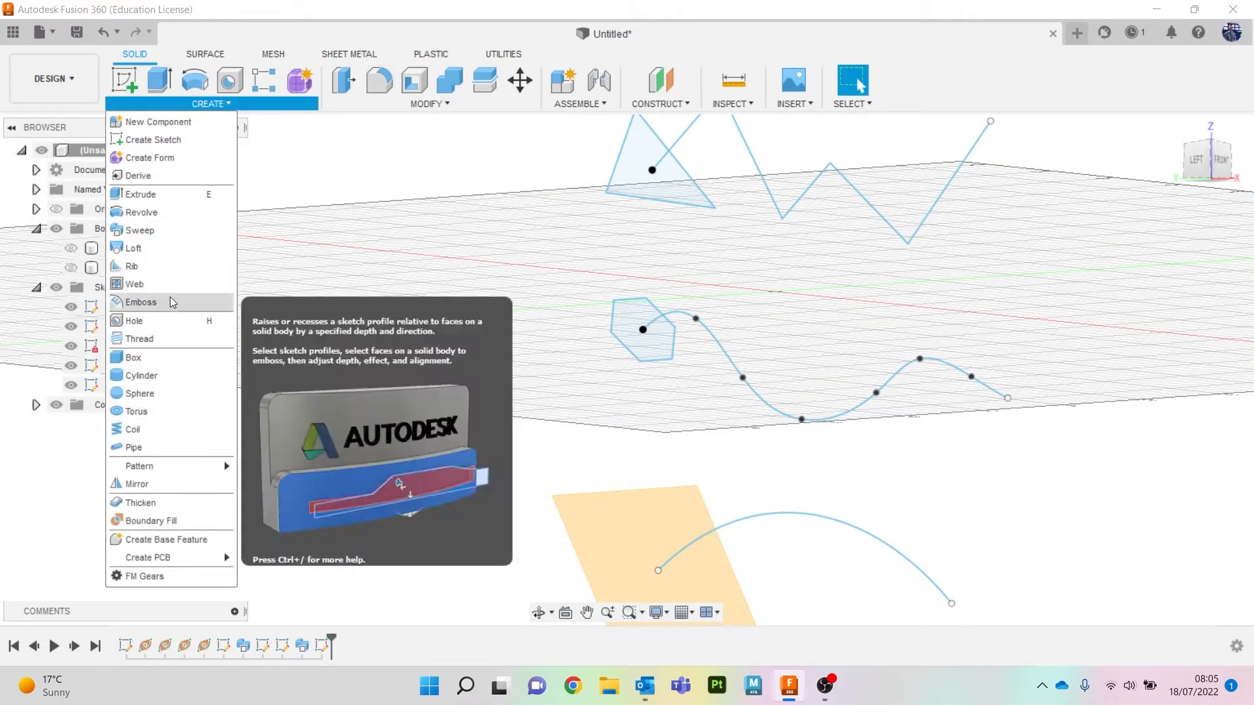
click(168, 230)
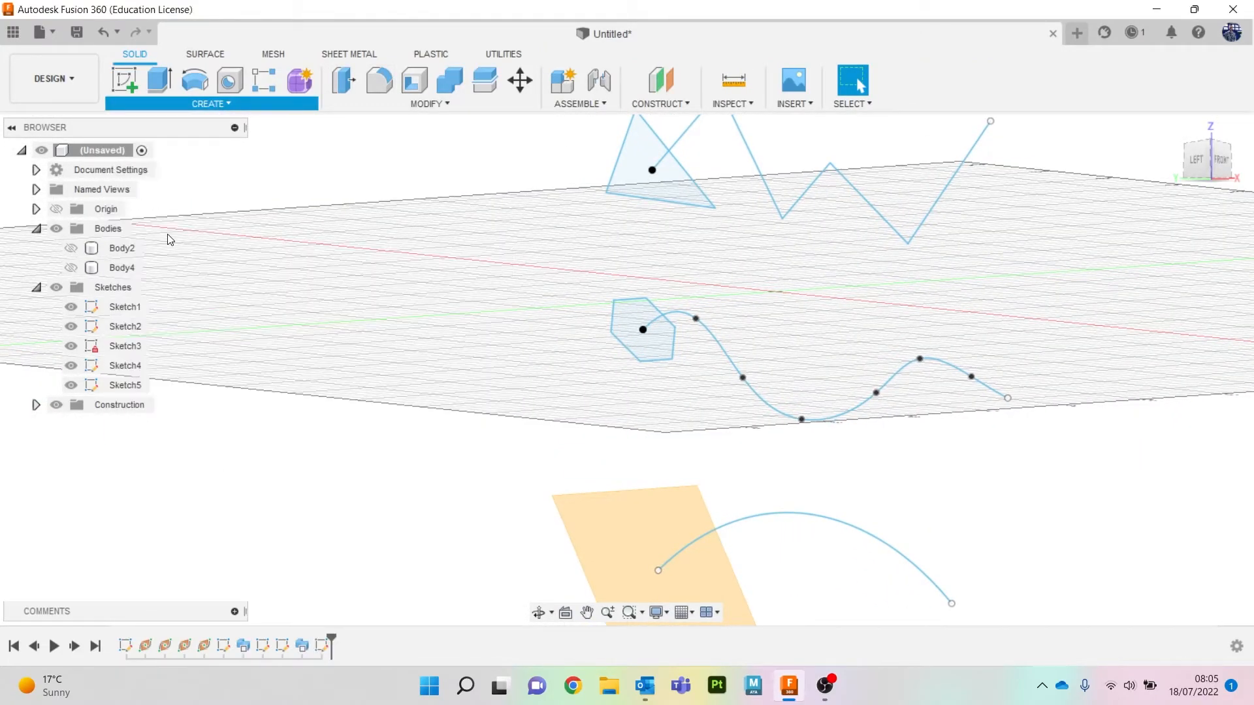
click(622, 337)
click(1082, 308)
click(869, 397)
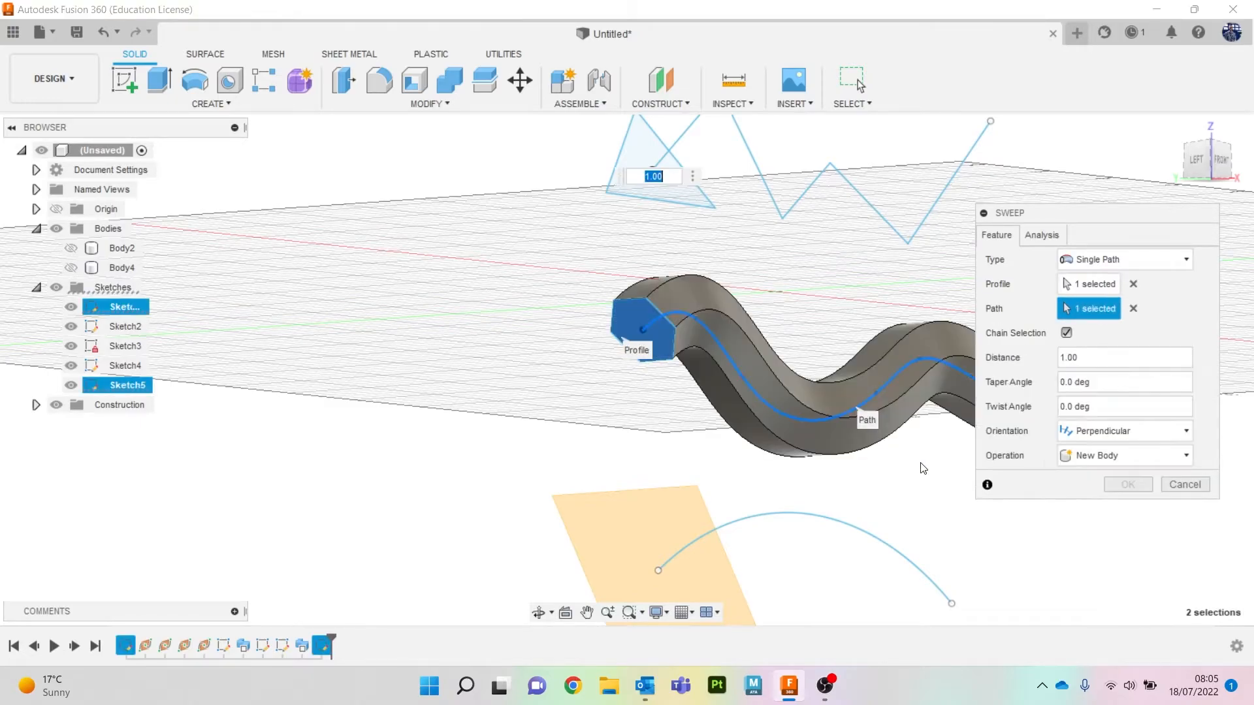
click(1123, 485)
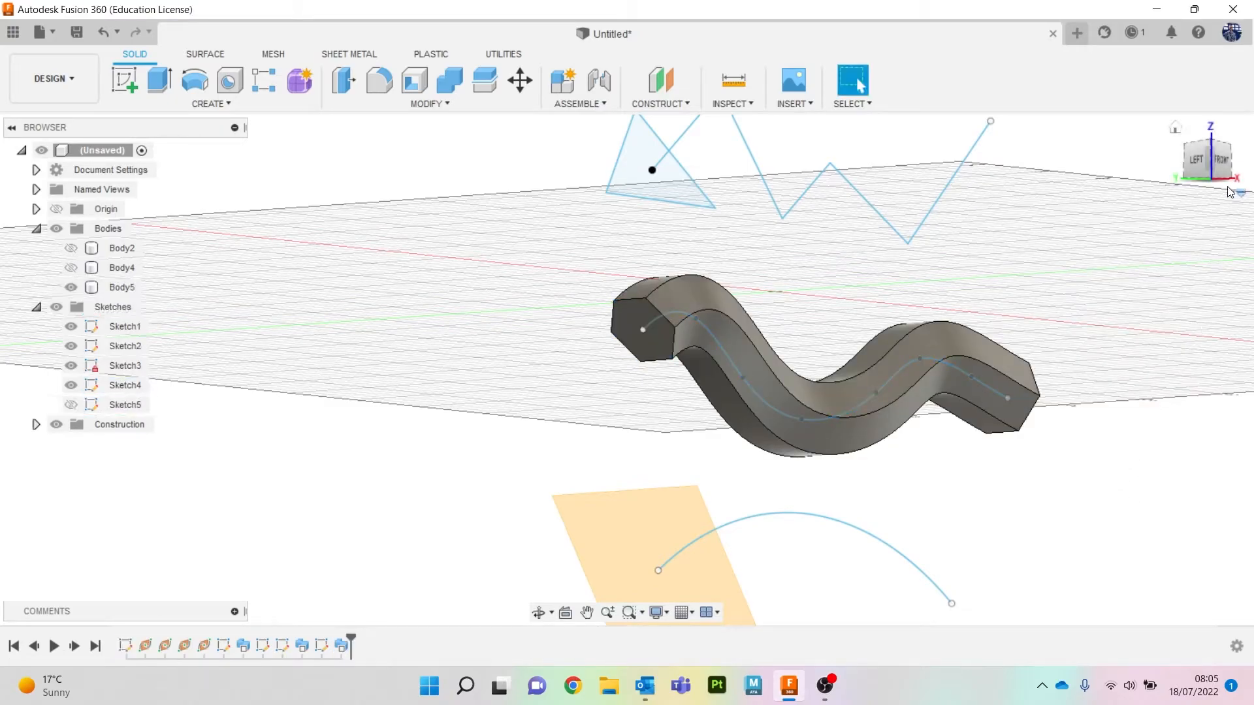
Sketch a horizontal center point slot on the plane at the arc's start, centred on the path's start point, and finish the sketch
mouse_move(966, 258)
shift+middle_down()
mouse_move(739, 342)
mouse_move(640, 312)
mouse_move(719, 352)
mouse_move(816, 373)
mouse_move(778, 317)
mouse_move(742, 299)
shift+middle_up()
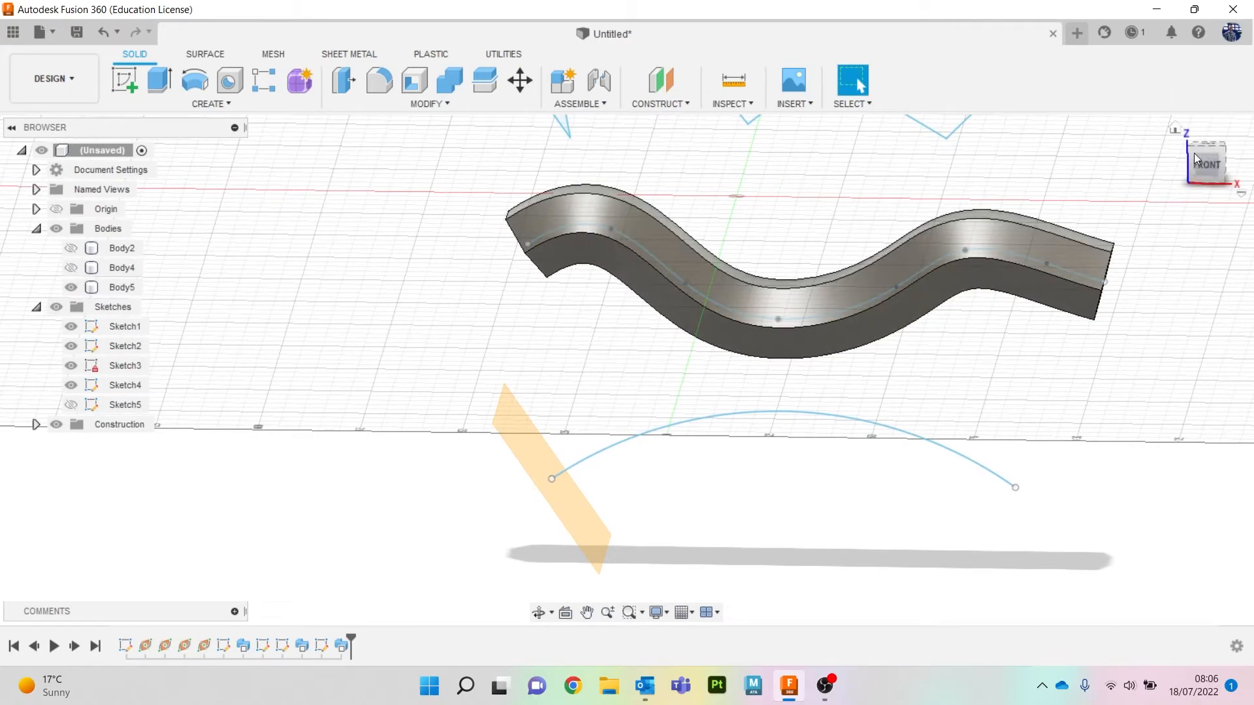
drag(1207, 163, 1206, 189)
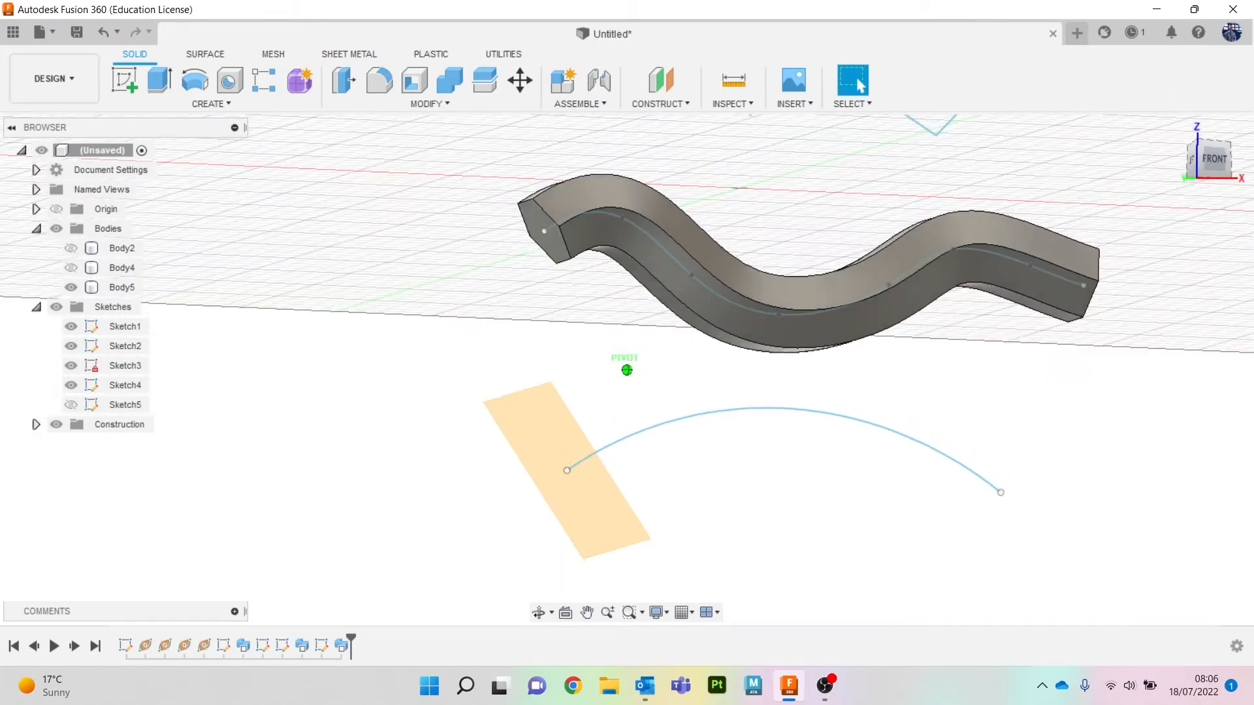
click(126, 83)
click(530, 425)
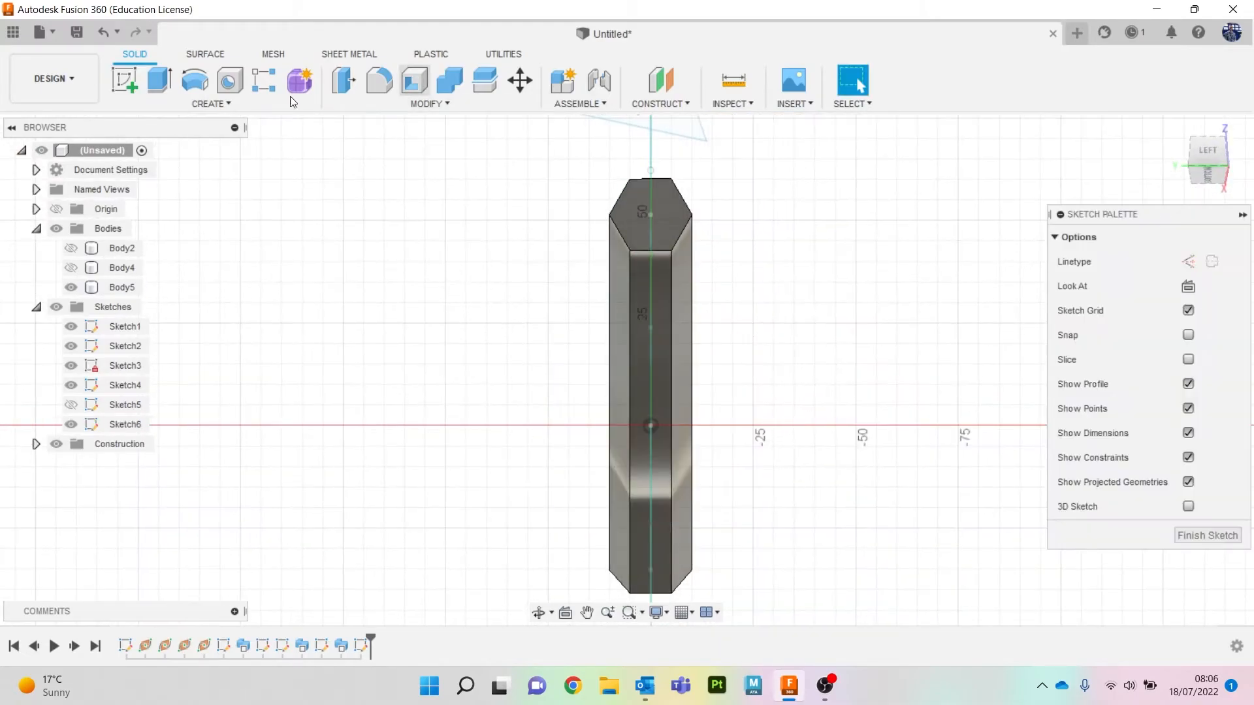
click(193, 104)
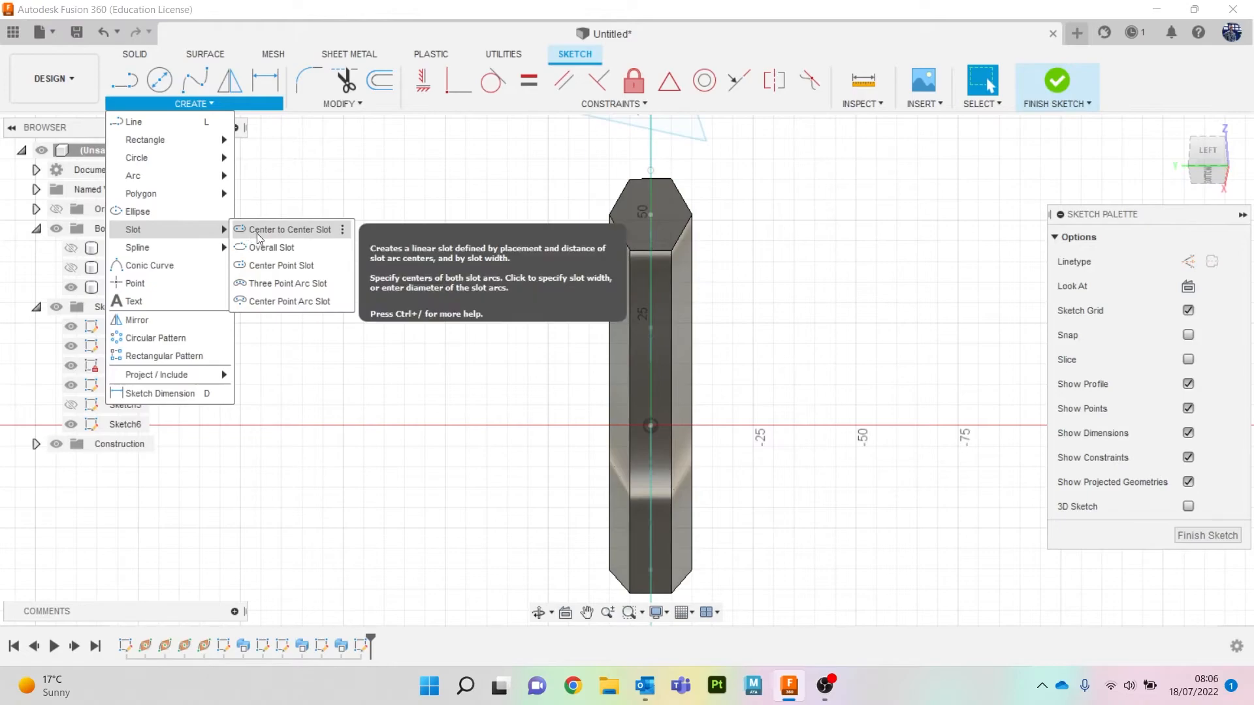
click(271, 264)
click(651, 426)
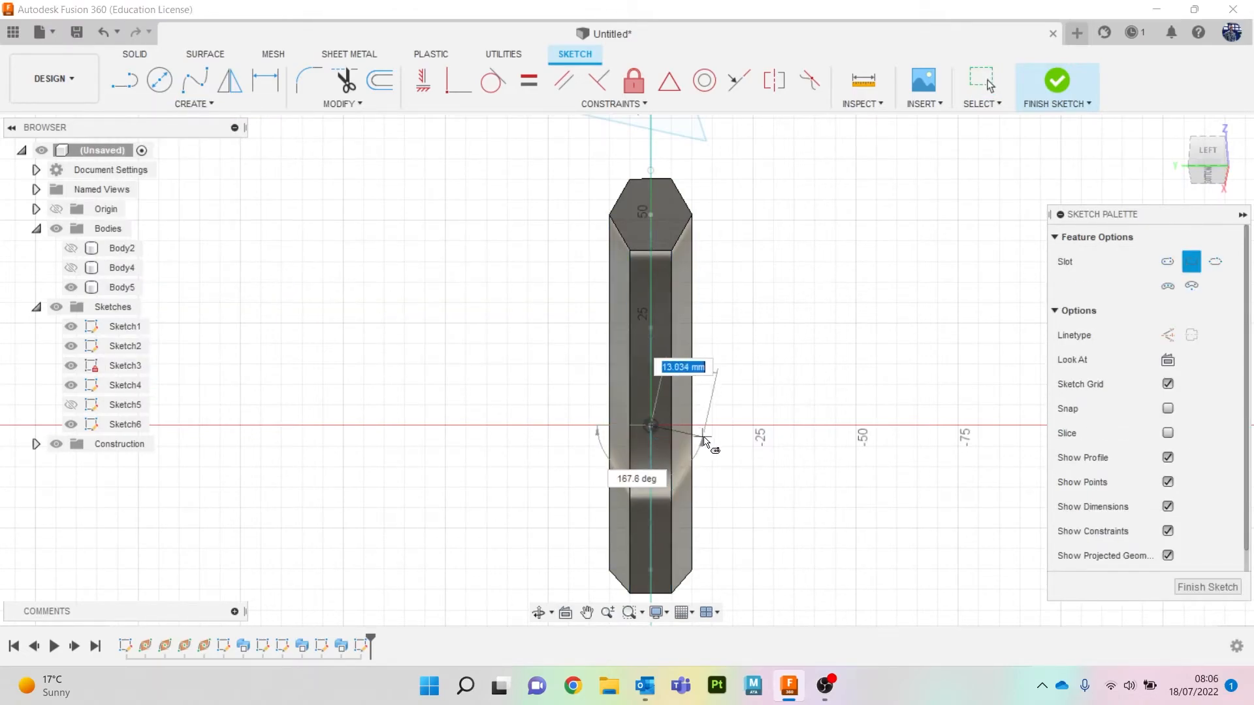
click(717, 426)
click(727, 441)
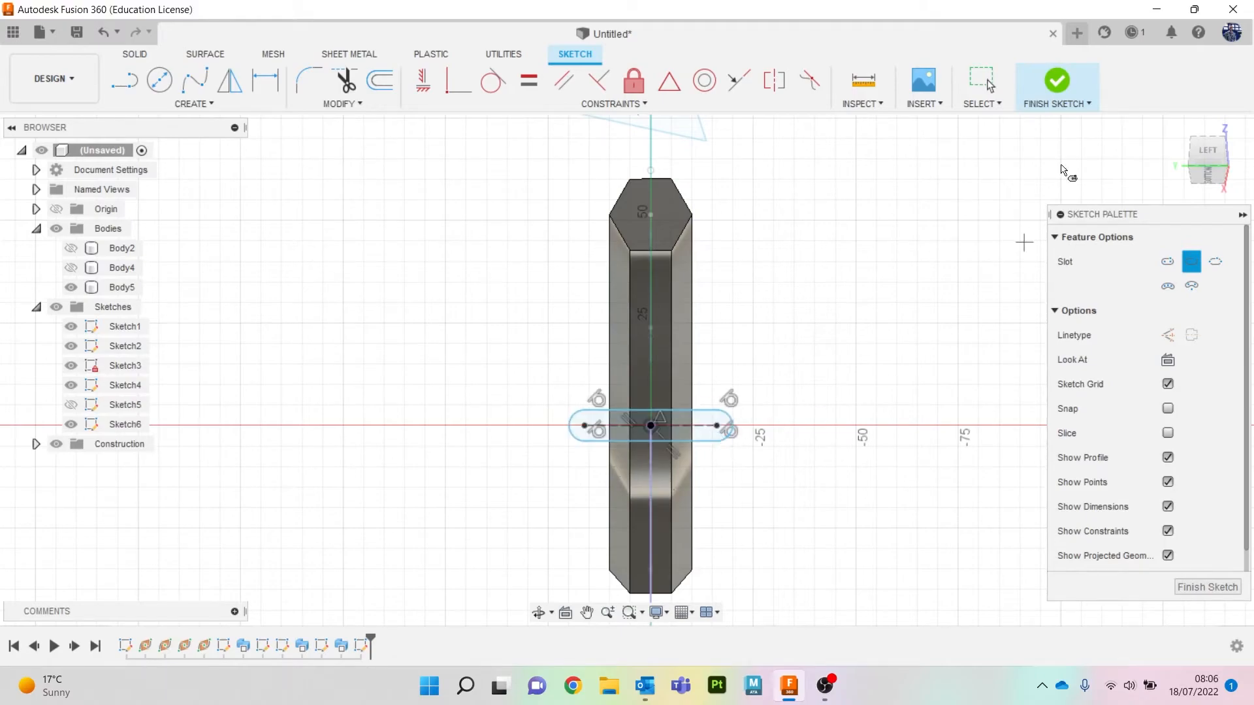
click(1065, 88)
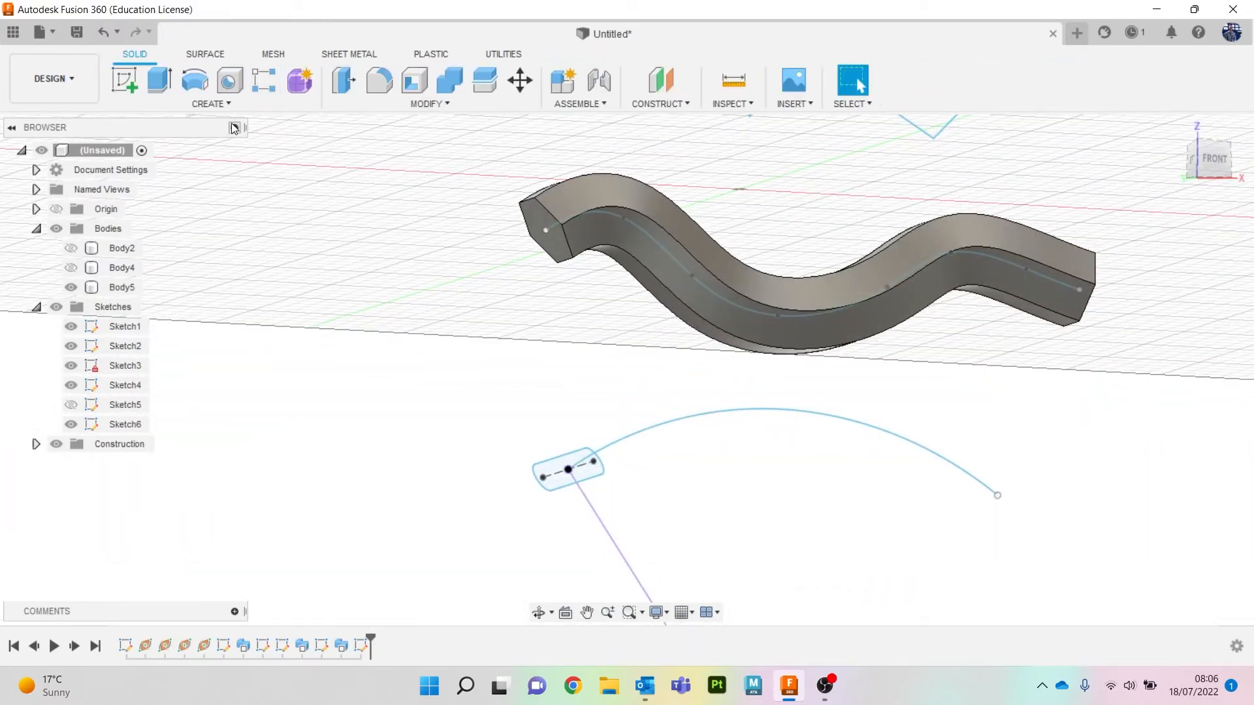
Sweep the slot profile along the arc path as a new body
click(209, 105)
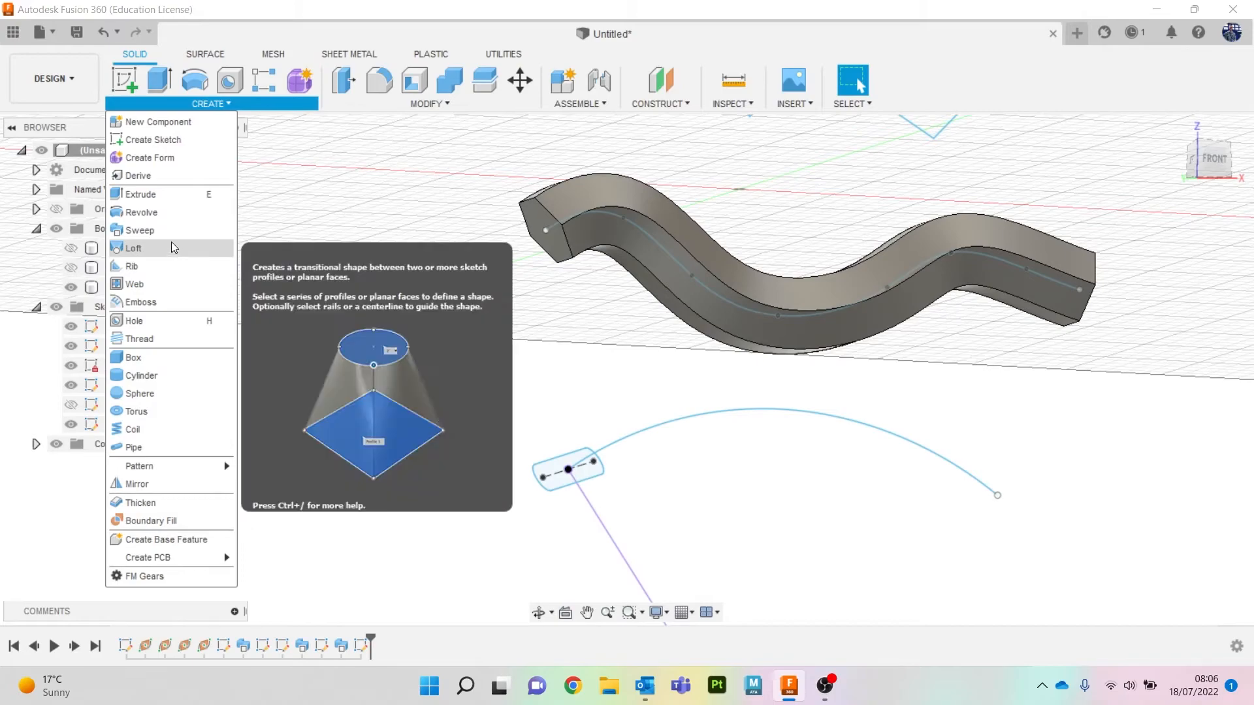
click(164, 230)
click(569, 477)
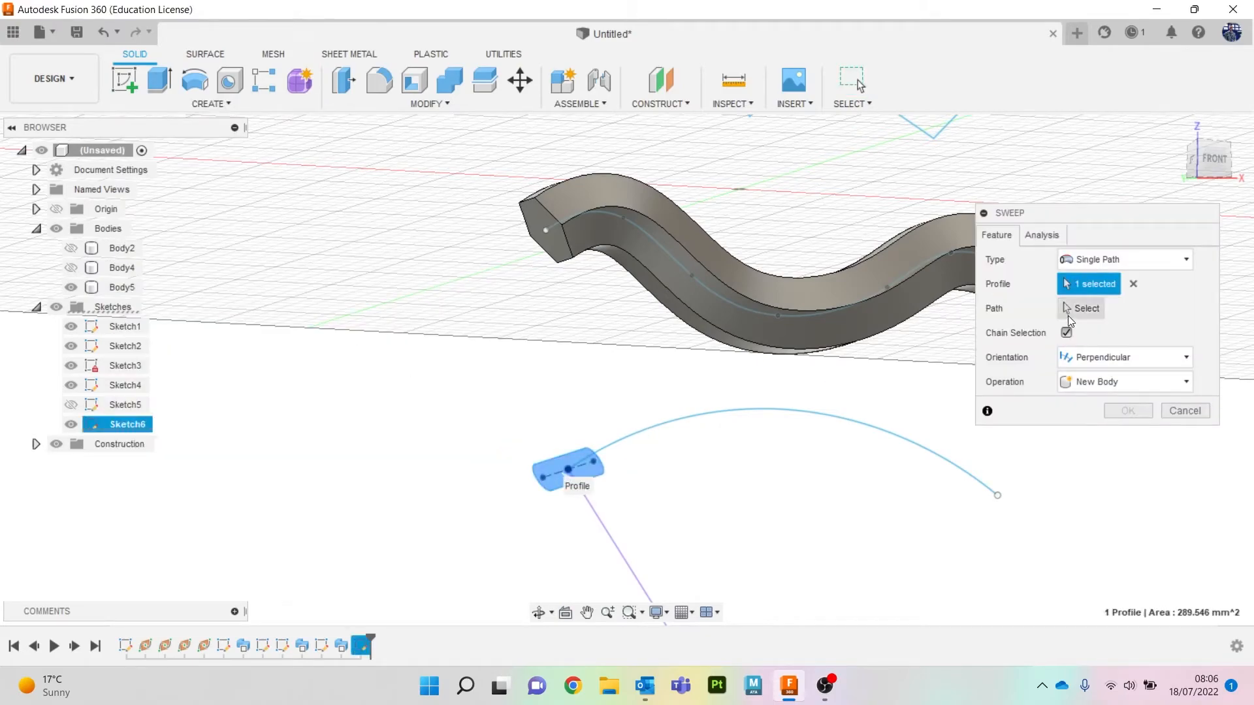
click(761, 421)
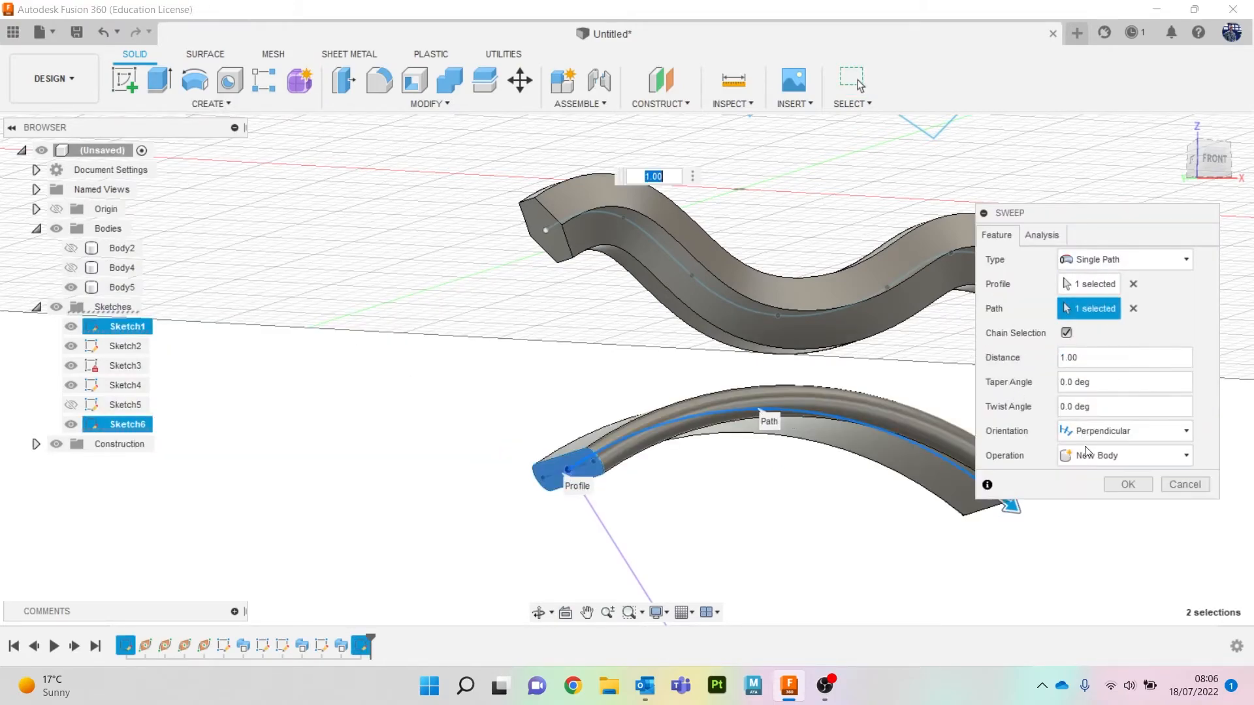
click(1117, 482)
Hide the hexagonal and slot-shaped swept bodies as well as the sketches Sketch2 and Sketch3
mouse_move(1214, 167)
mouse_down()
mouse_move(1235, 168)
mouse_move(1233, 192)
mouse_move(1168, 173)
mouse_move(1205, 176)
mouse_up()
middle_drag(291, 271, 281, 304)
click(71, 288)
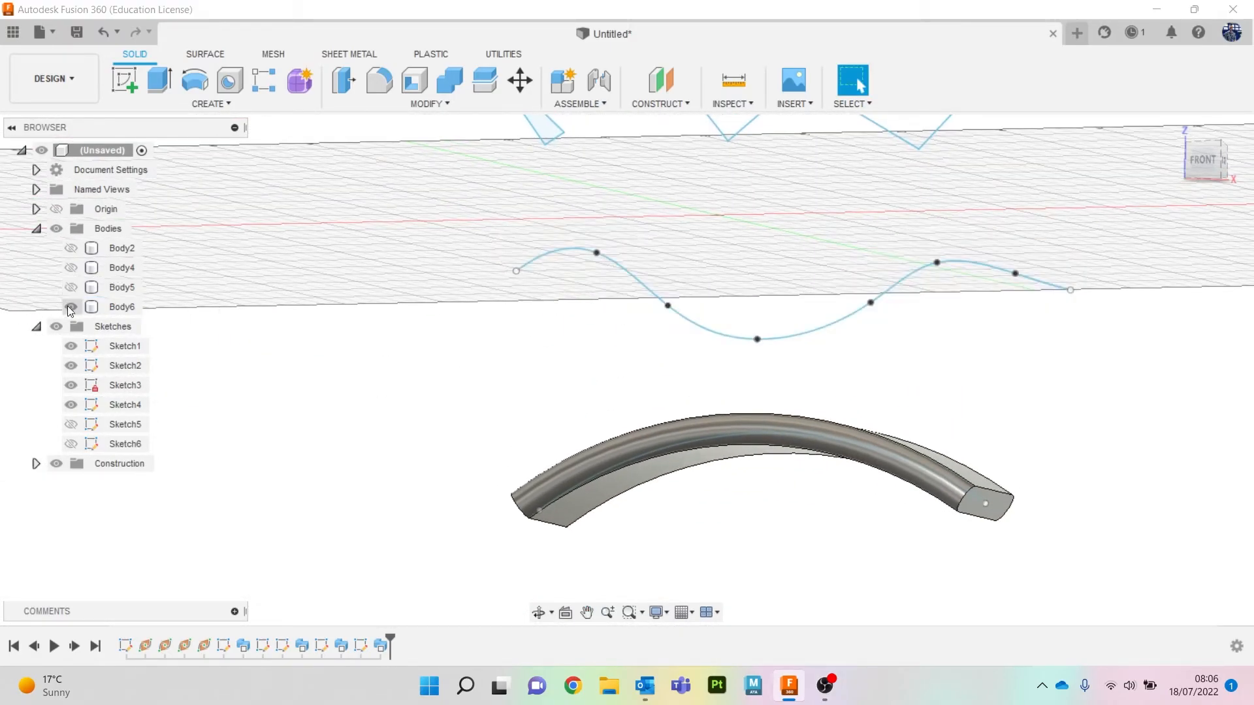
click(70, 307)
scroll(450, 307, down, 3)
middle_drag(459, 316, 438, 379)
scroll(444, 375, down, 1)
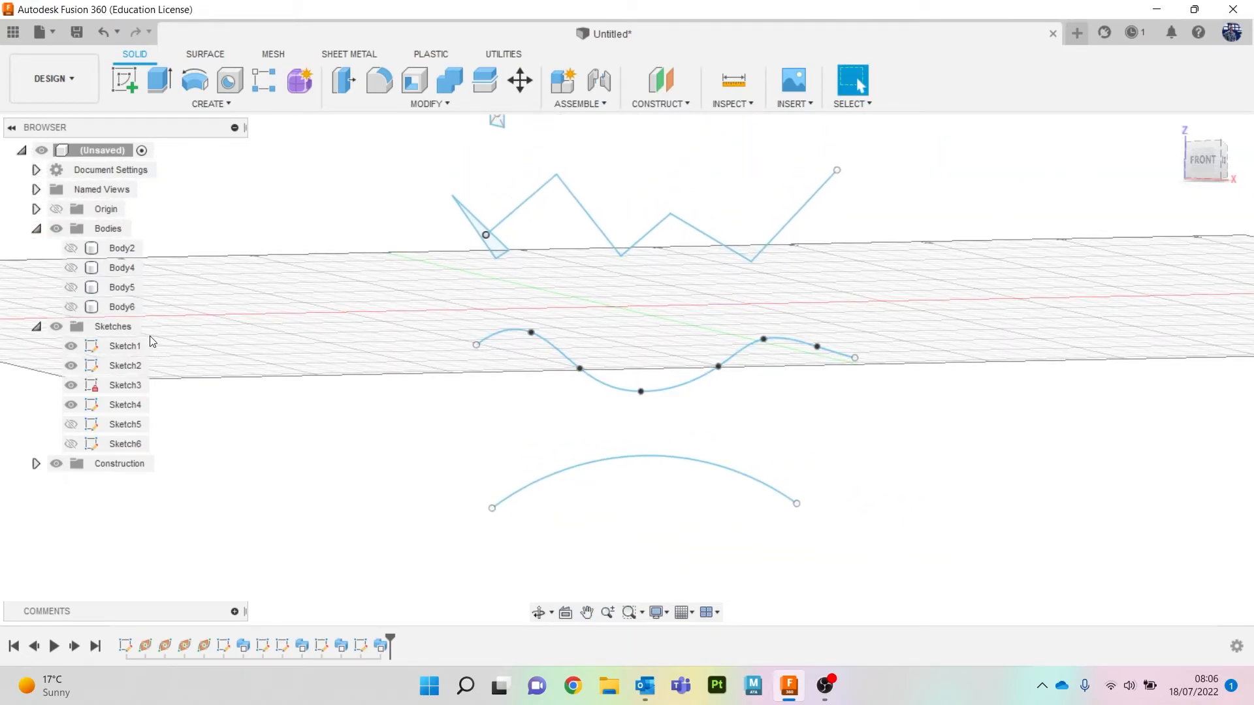
click(67, 350)
click(67, 351)
click(73, 368)
click(70, 385)
Show all four construction planes at the path starts and check them edge-on from the front
click(36, 463)
click(69, 484)
click(69, 503)
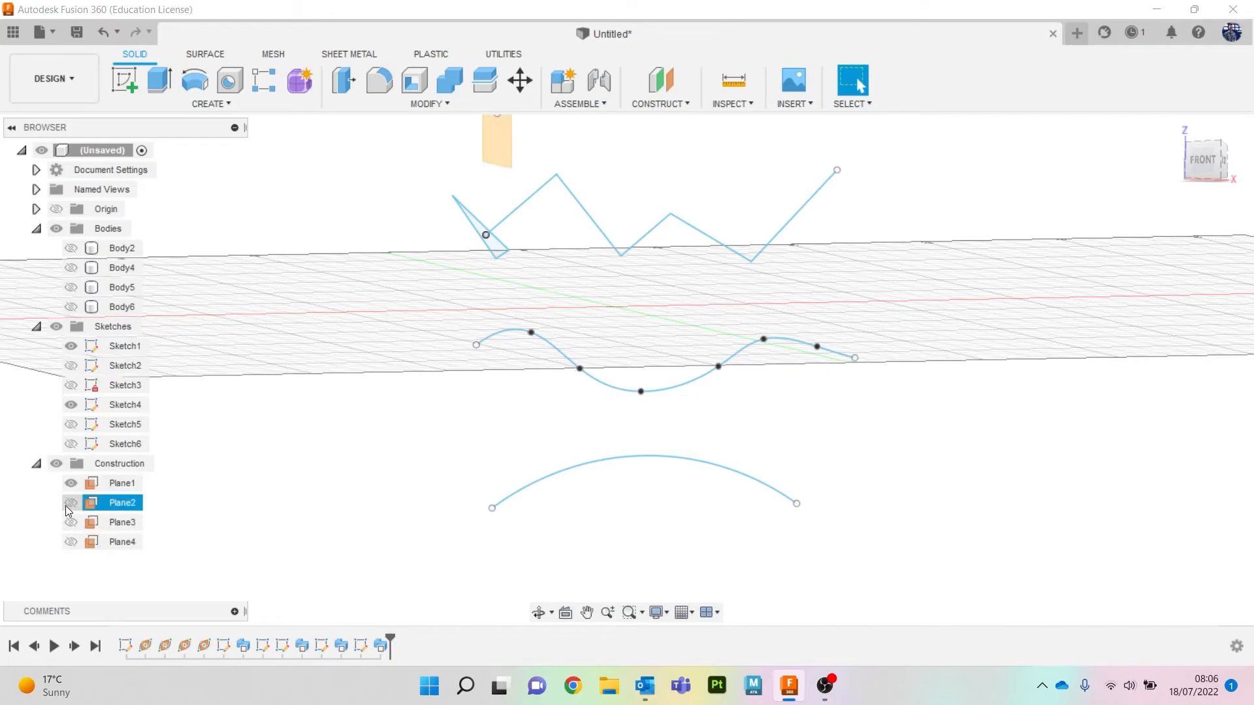
click(70, 503)
click(71, 522)
click(71, 542)
scroll(434, 403, down, 2)
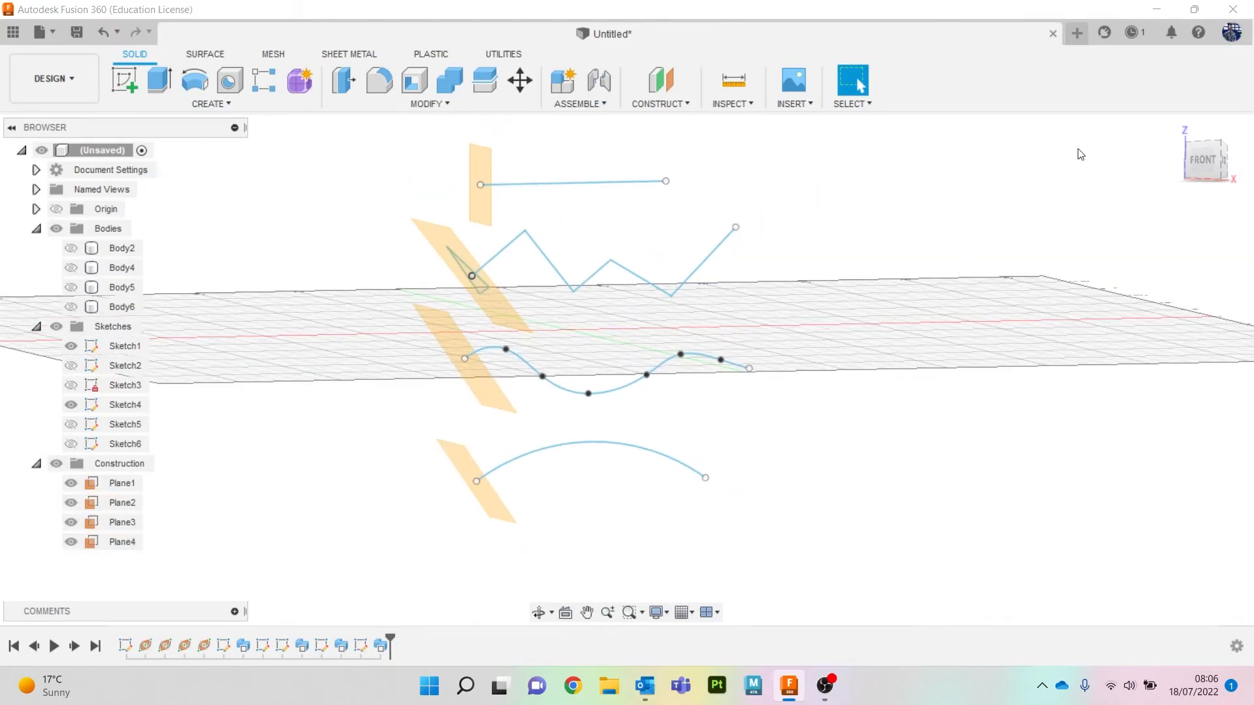
click(1187, 164)
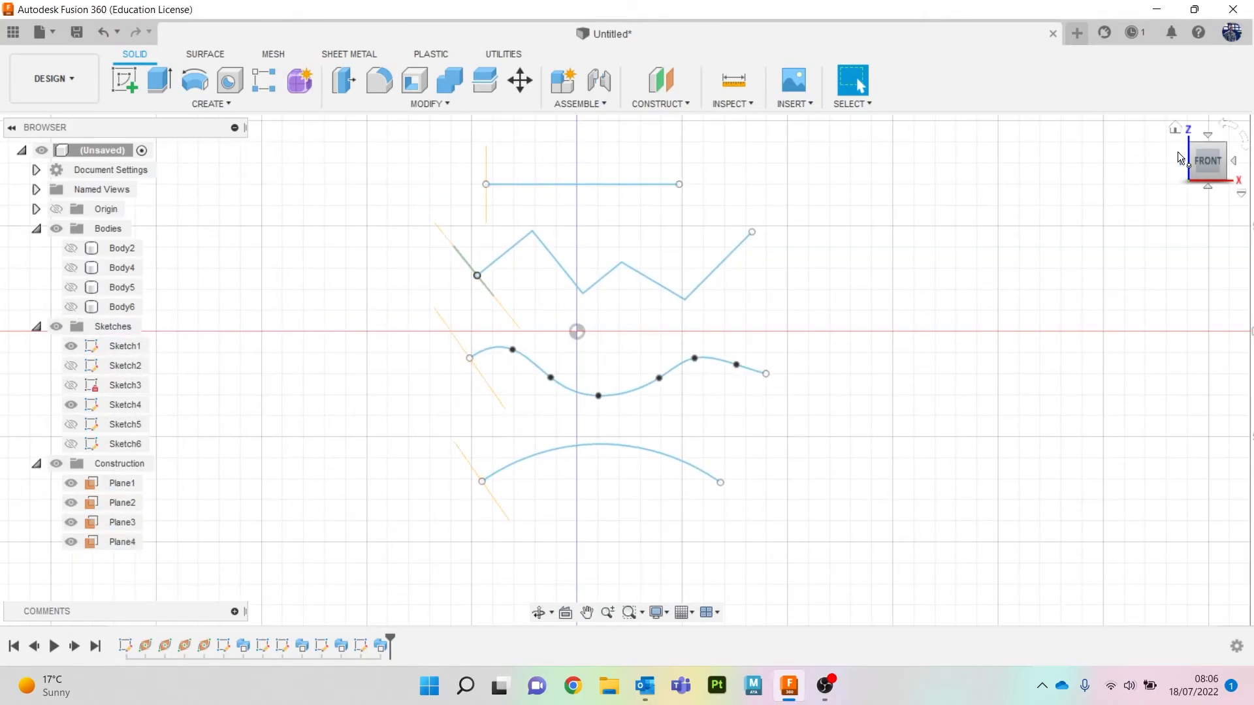
click(660, 103)
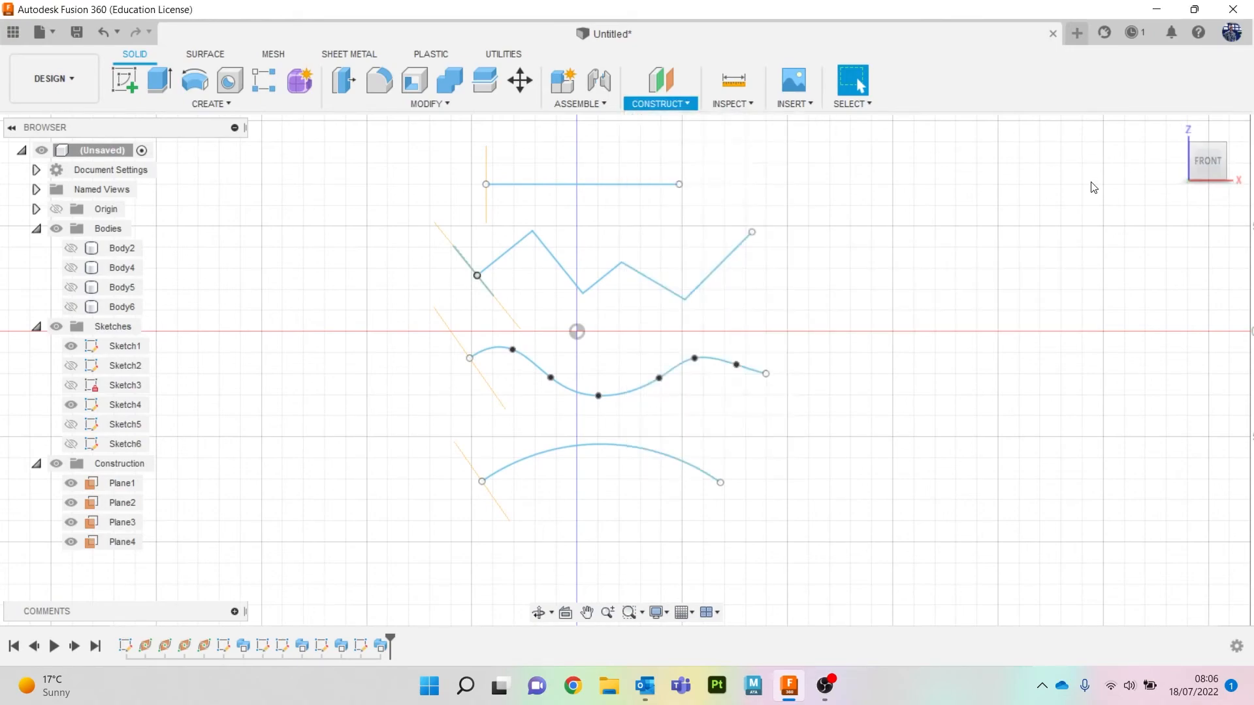
Show the rectangle, triangle, hexagon and slot profile sketches on their planes and view them at an angle
shift+middle_drag(625, 364, 428, 273)
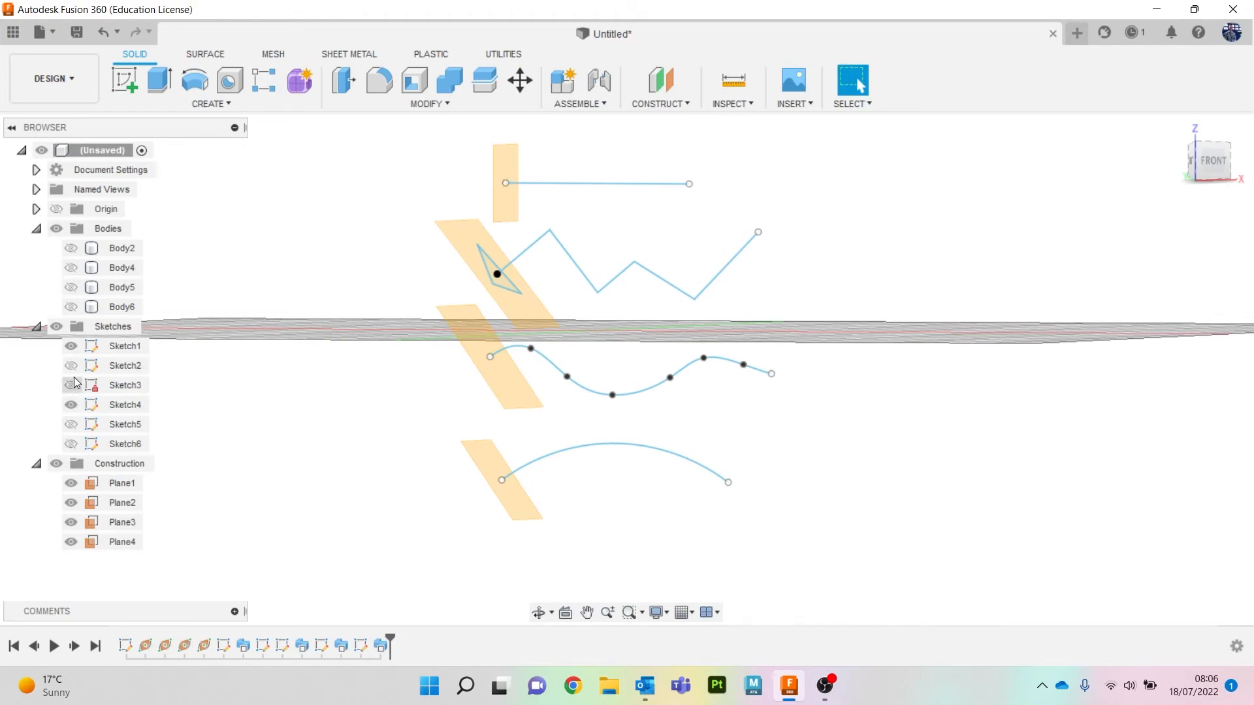
click(71, 405)
click(71, 365)
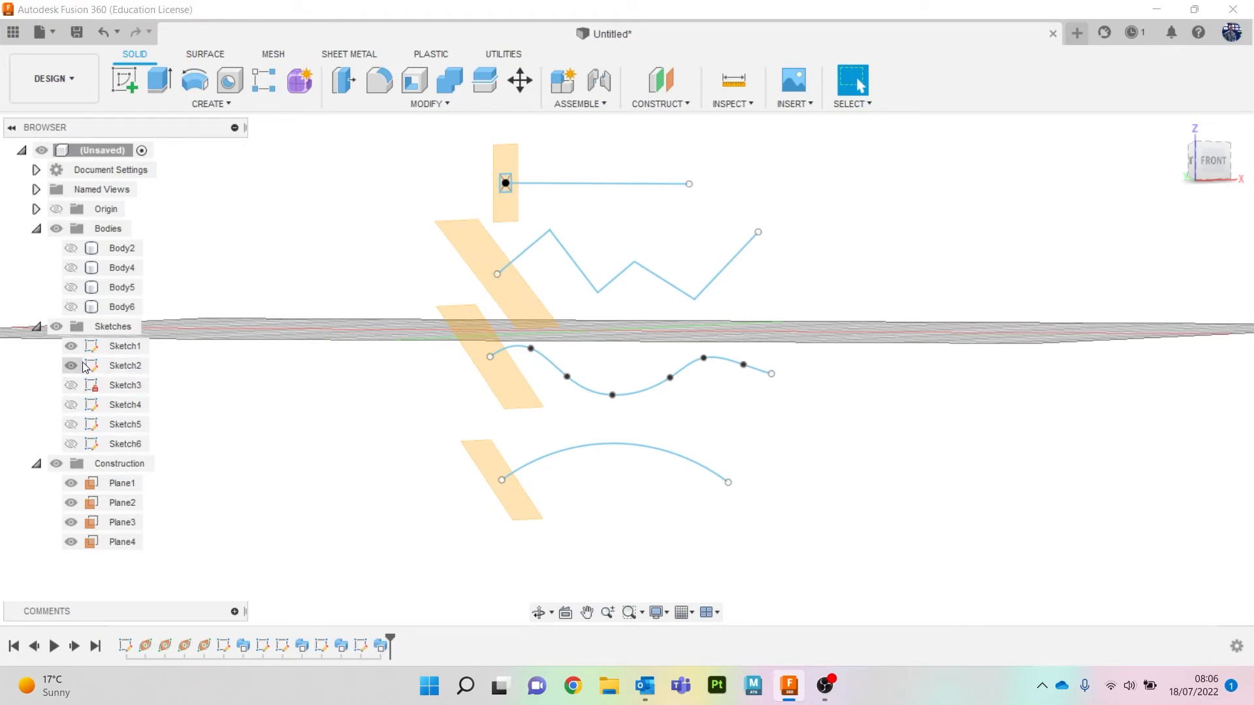
click(71, 424)
click(71, 444)
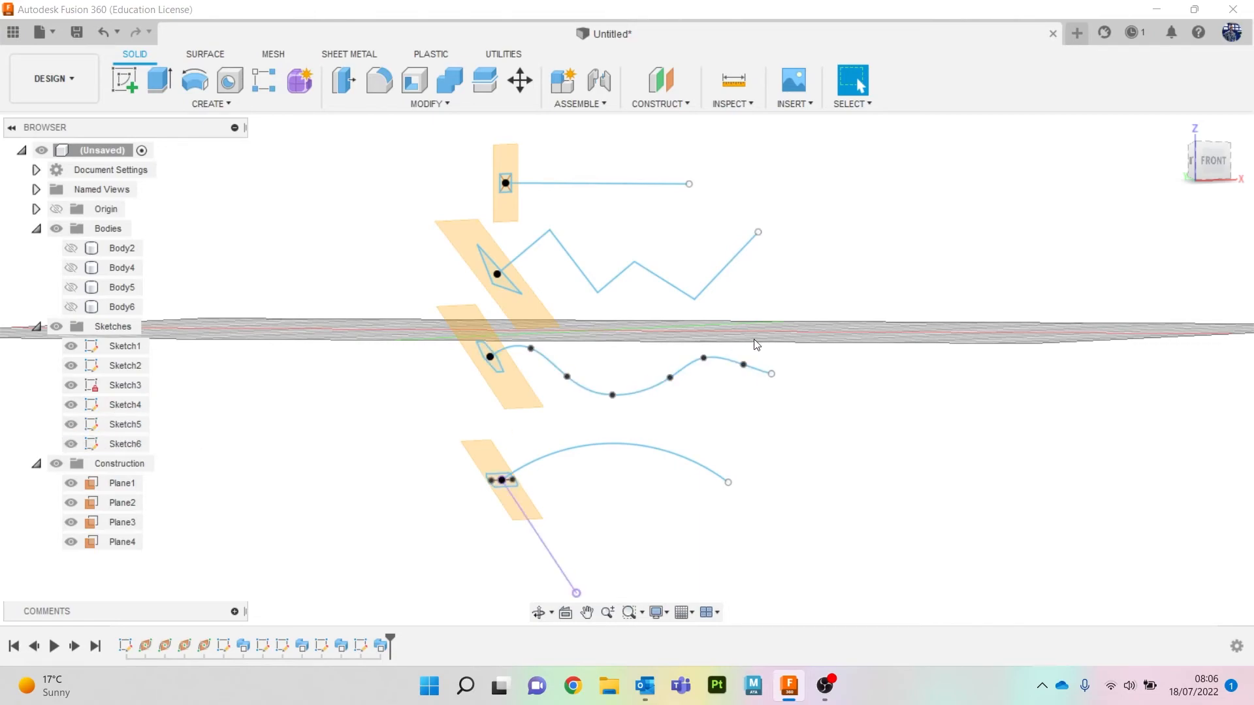
drag(1200, 176, 1238, 190)
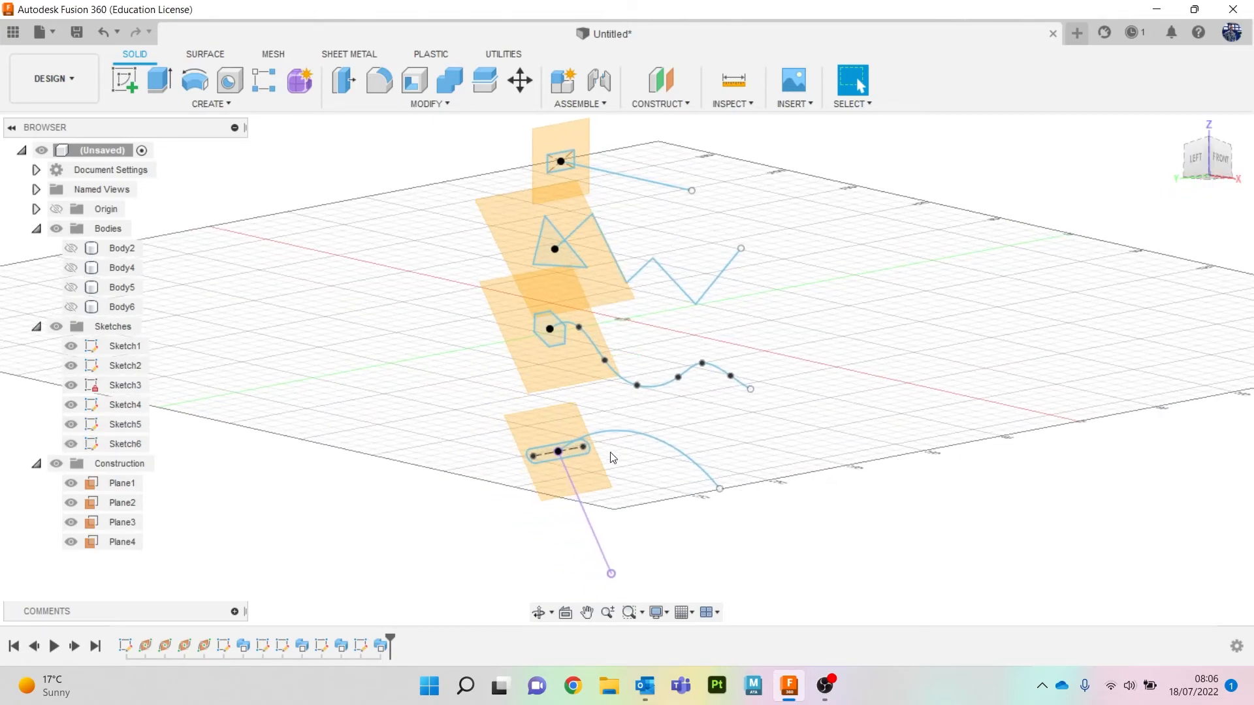
click(219, 104)
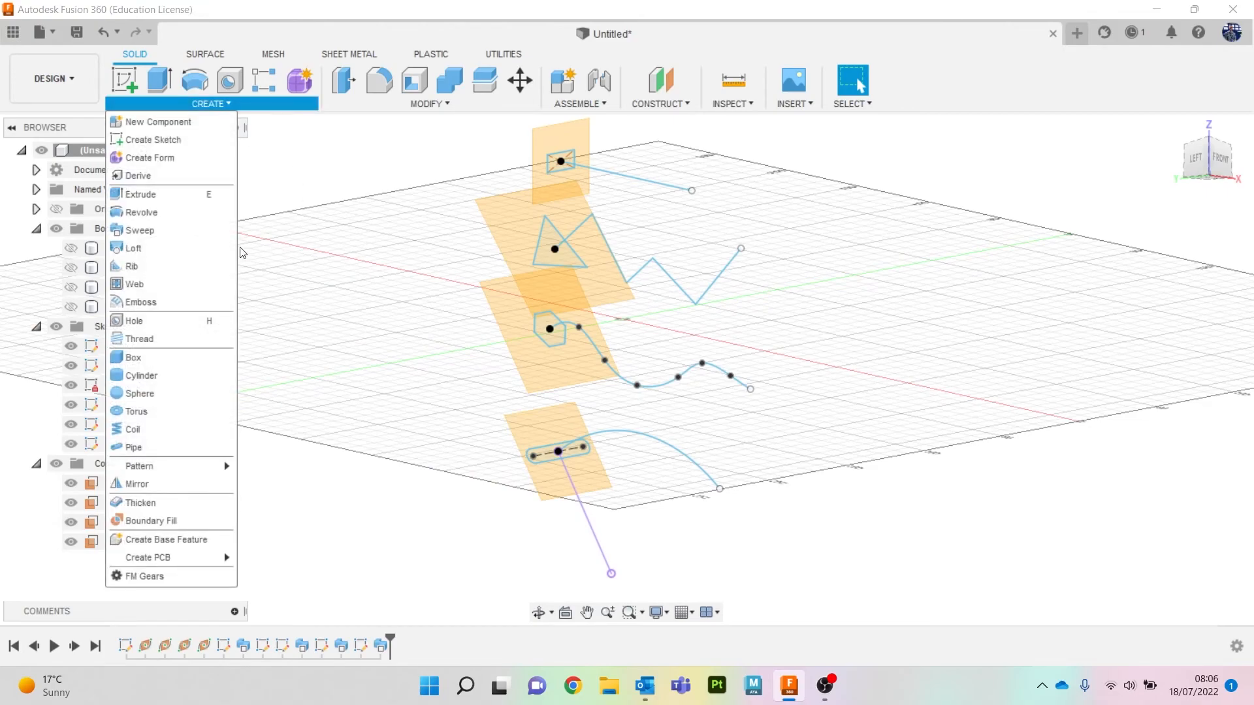
click(1220, 159)
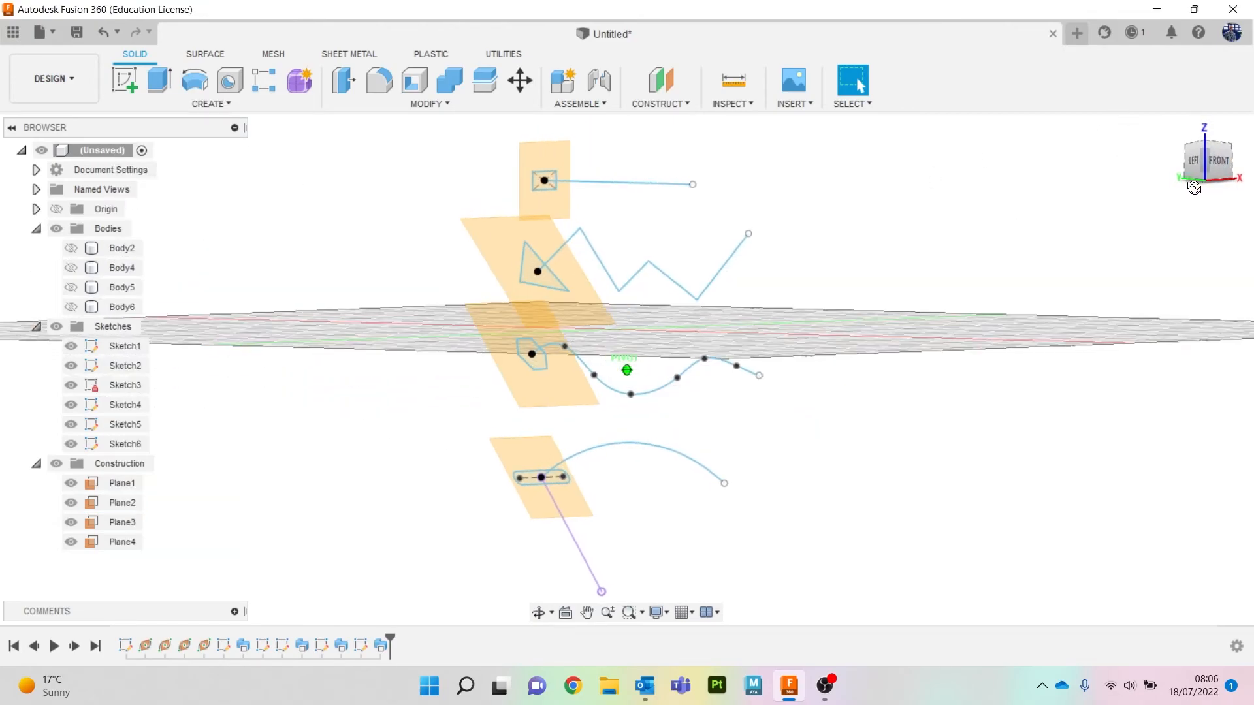